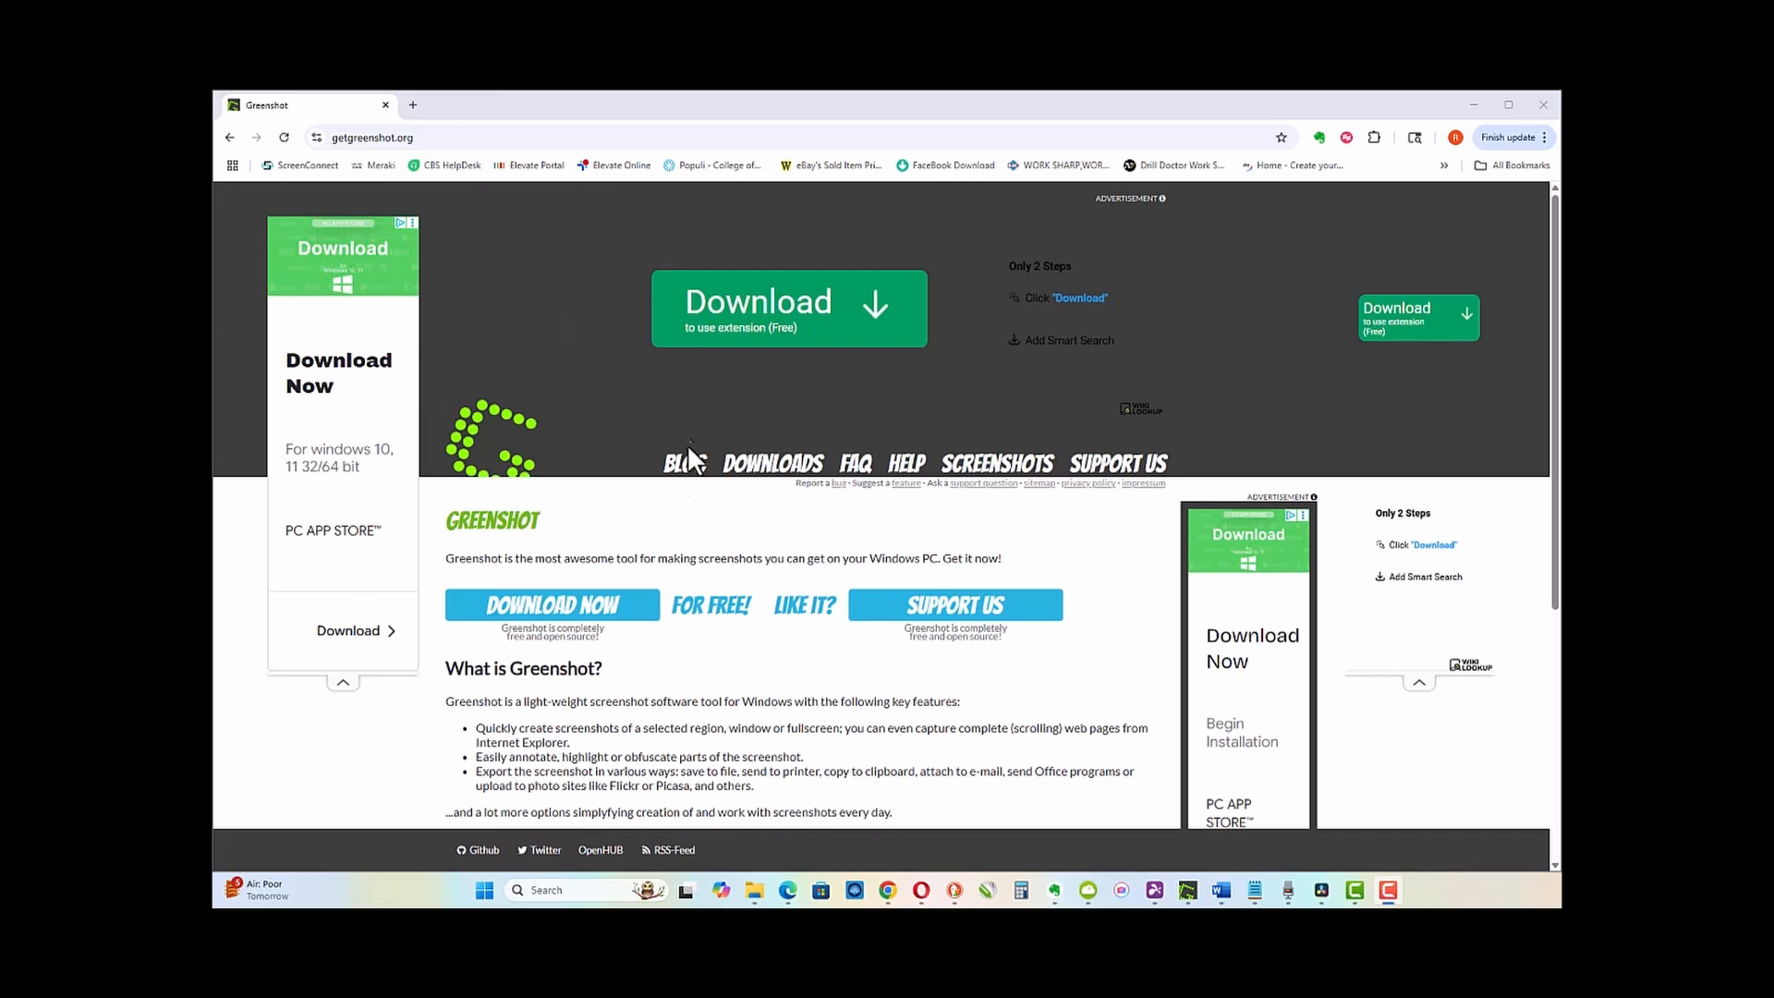
Step: Open the Greenshot Downloads page, which lists release 1.3.296, from the getgreenshot.org home page
click(557, 607)
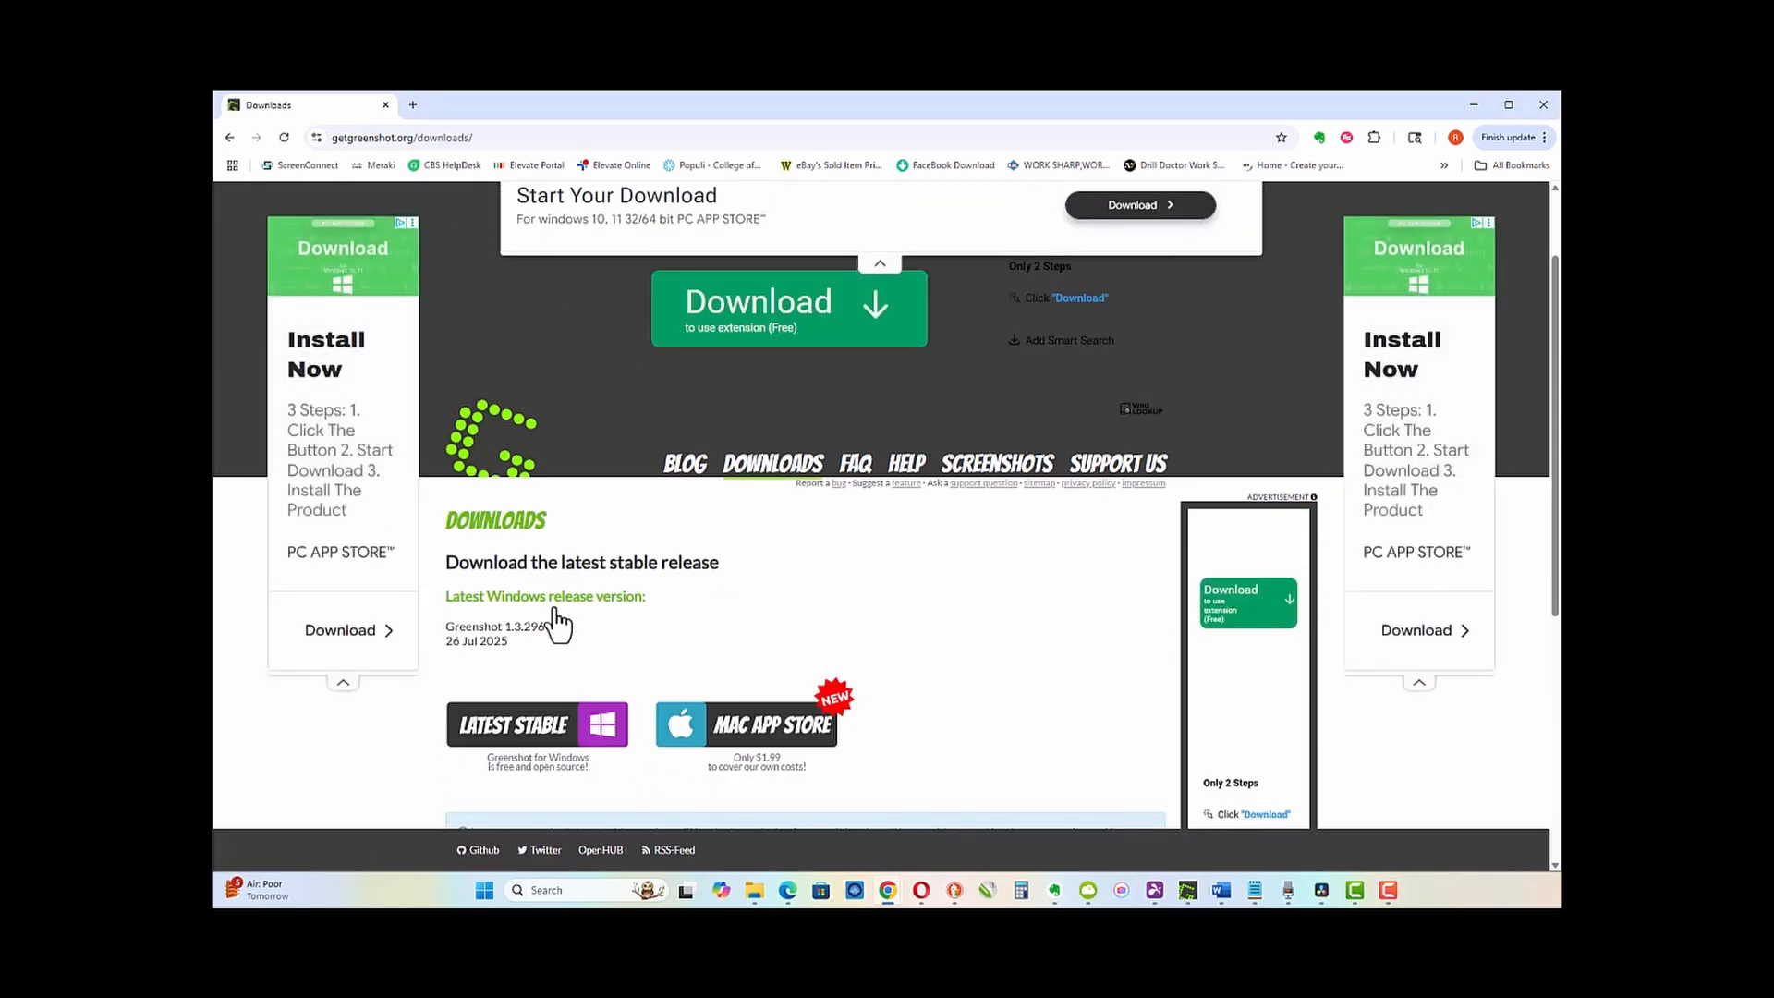
Step: Download Greenshot-INSTALLER-1.3.296-RELEASE.exe (latest stable) and bring up File Explorer at Home
click(531, 739)
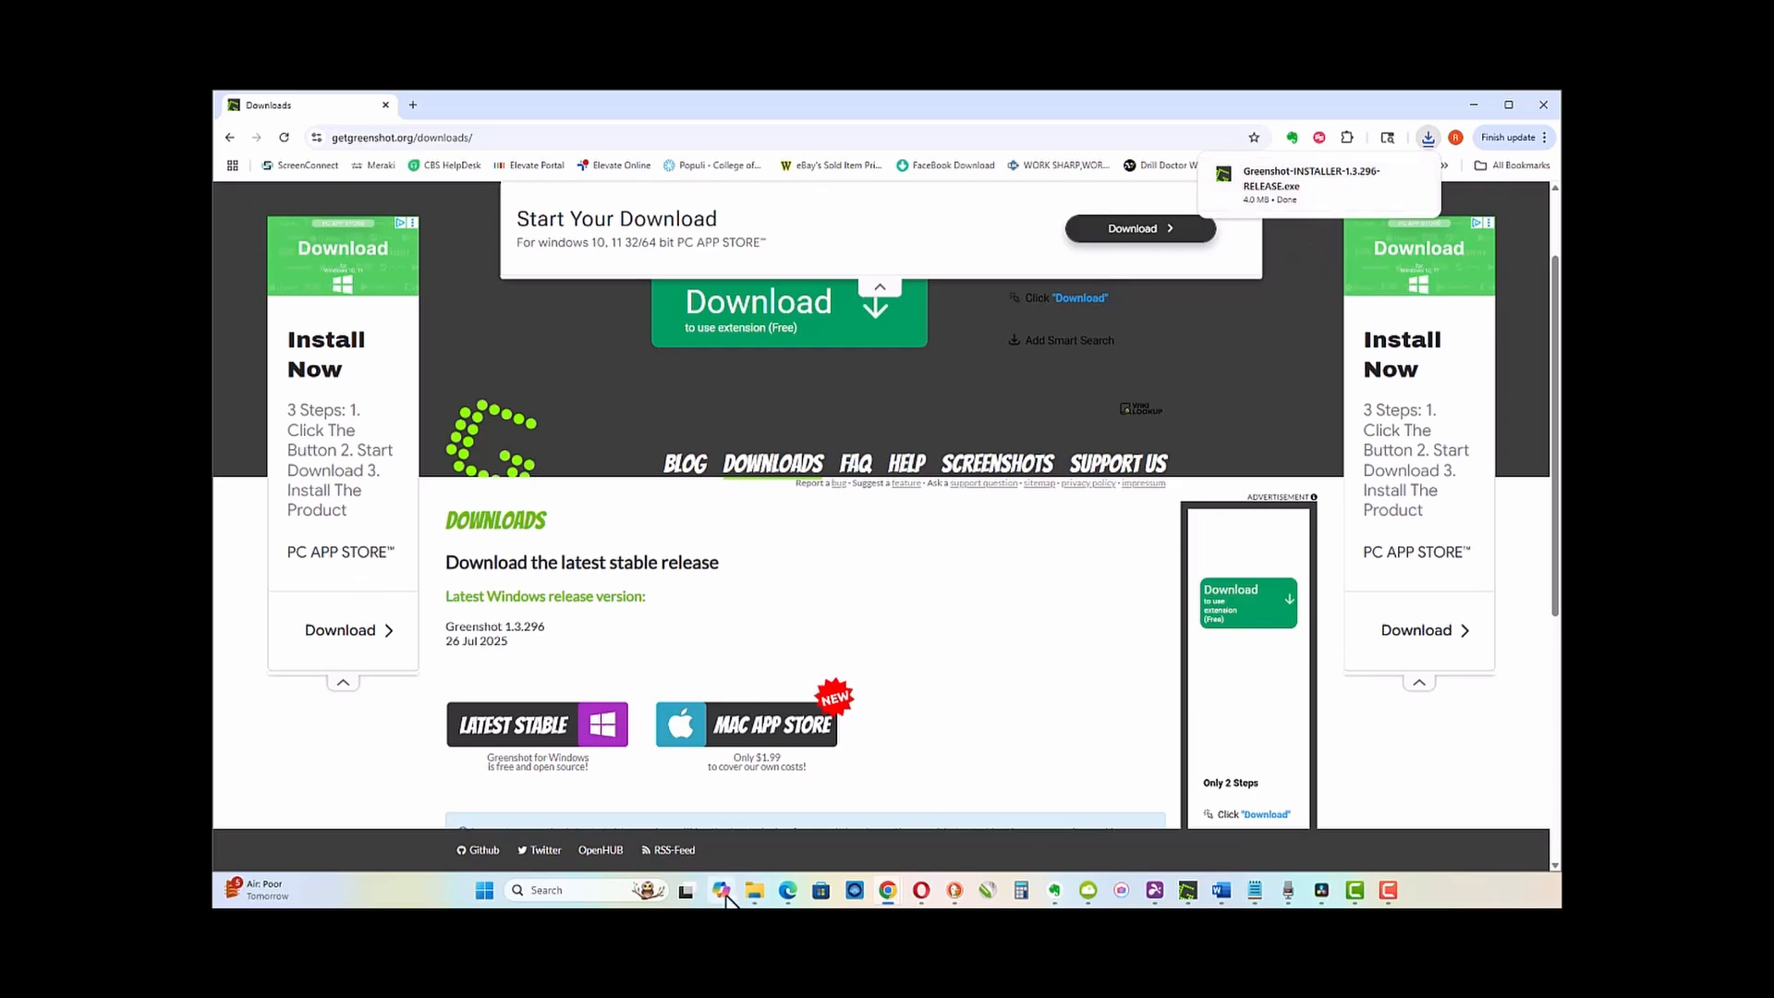
click(755, 893)
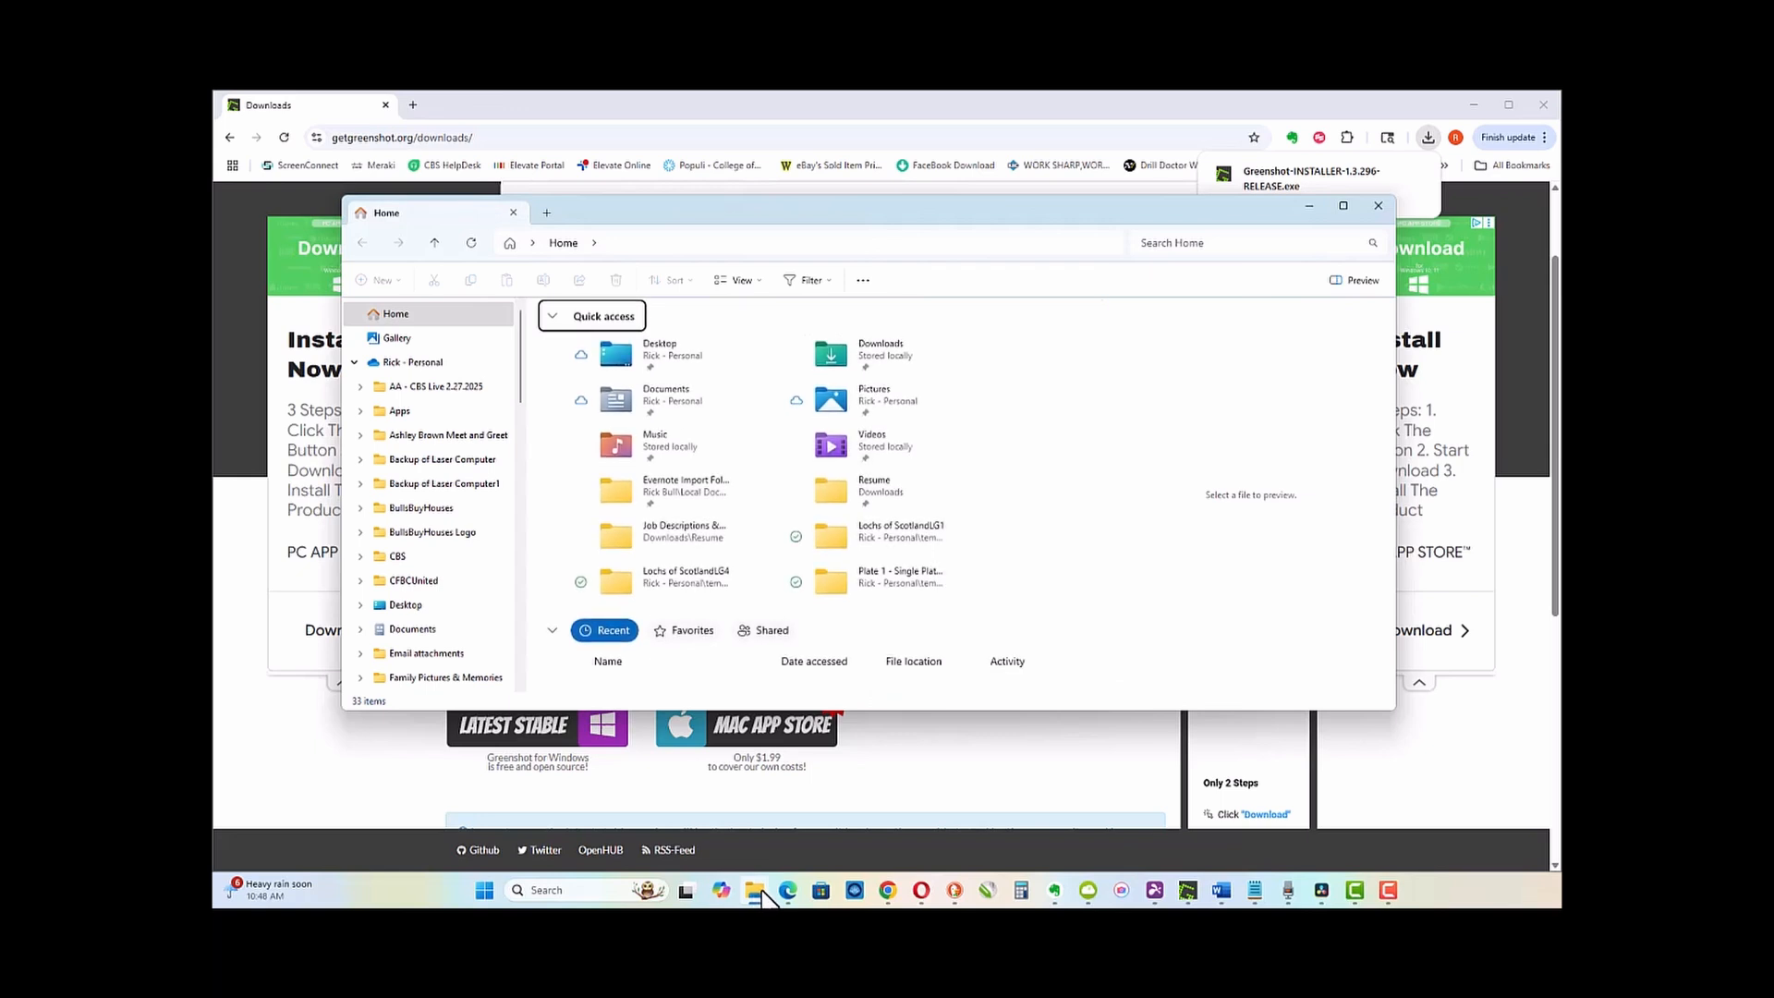
Step: Reopen File Explorer through a Windows search for 'file explorer'
click(1377, 207)
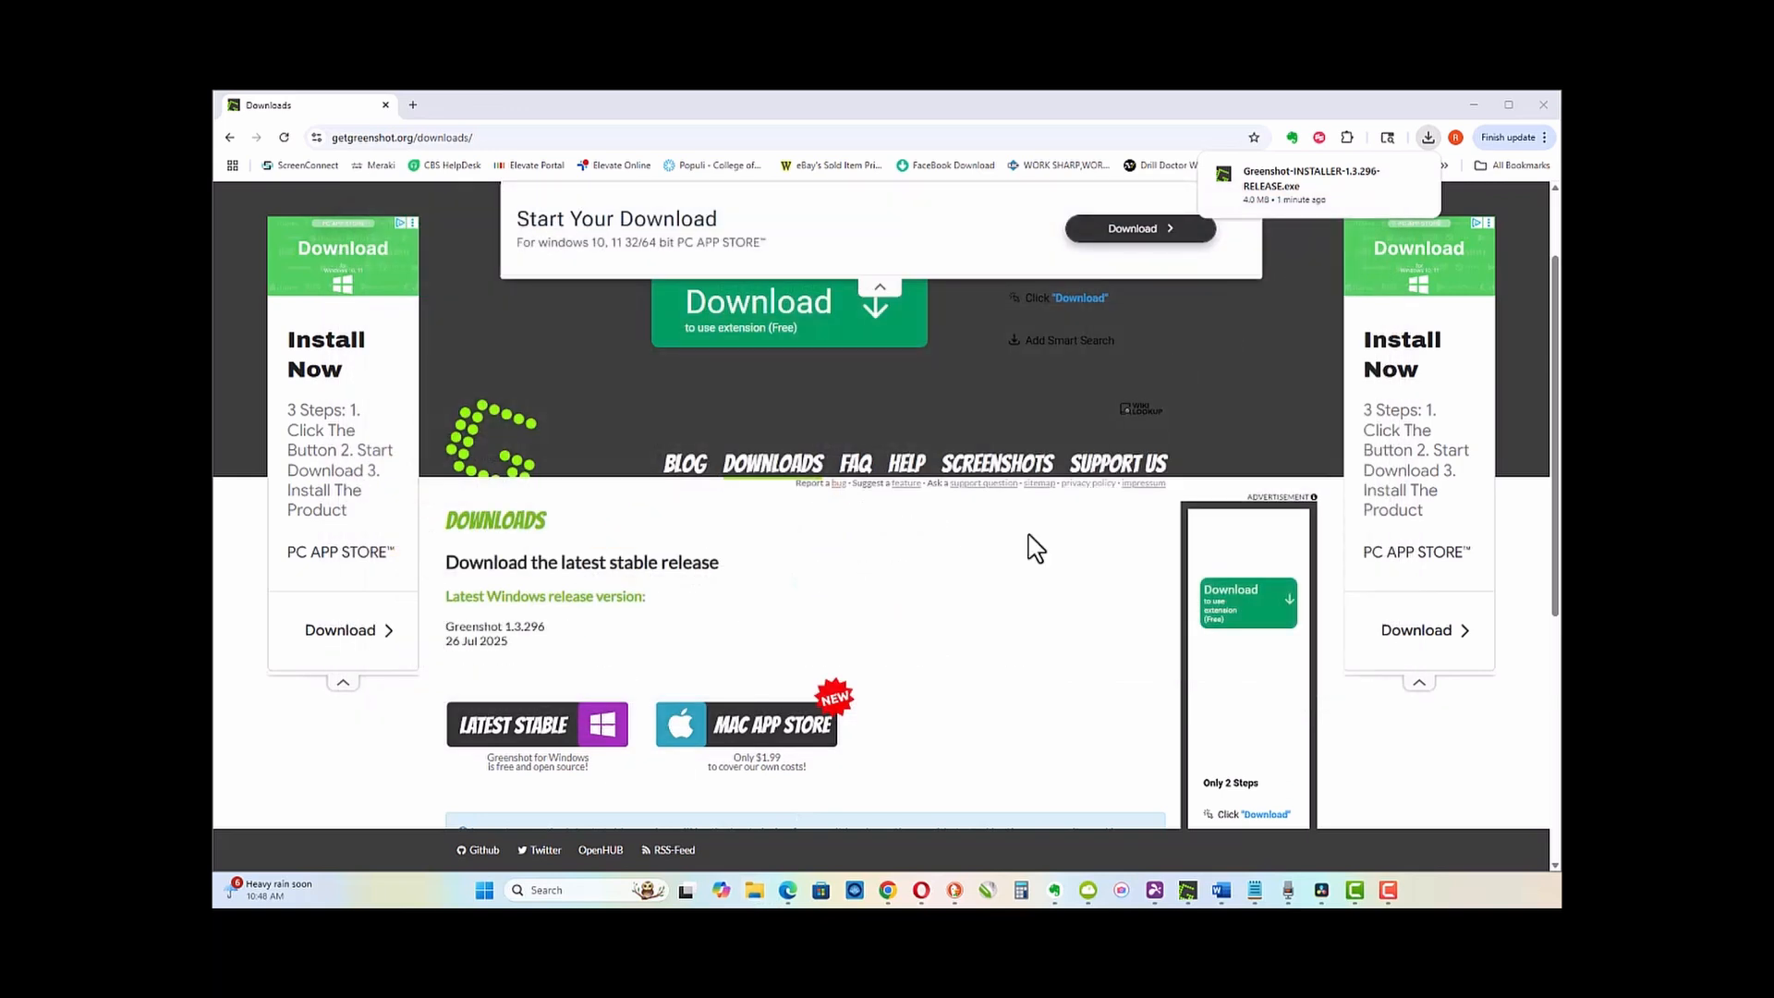
click(551, 890)
text(font)
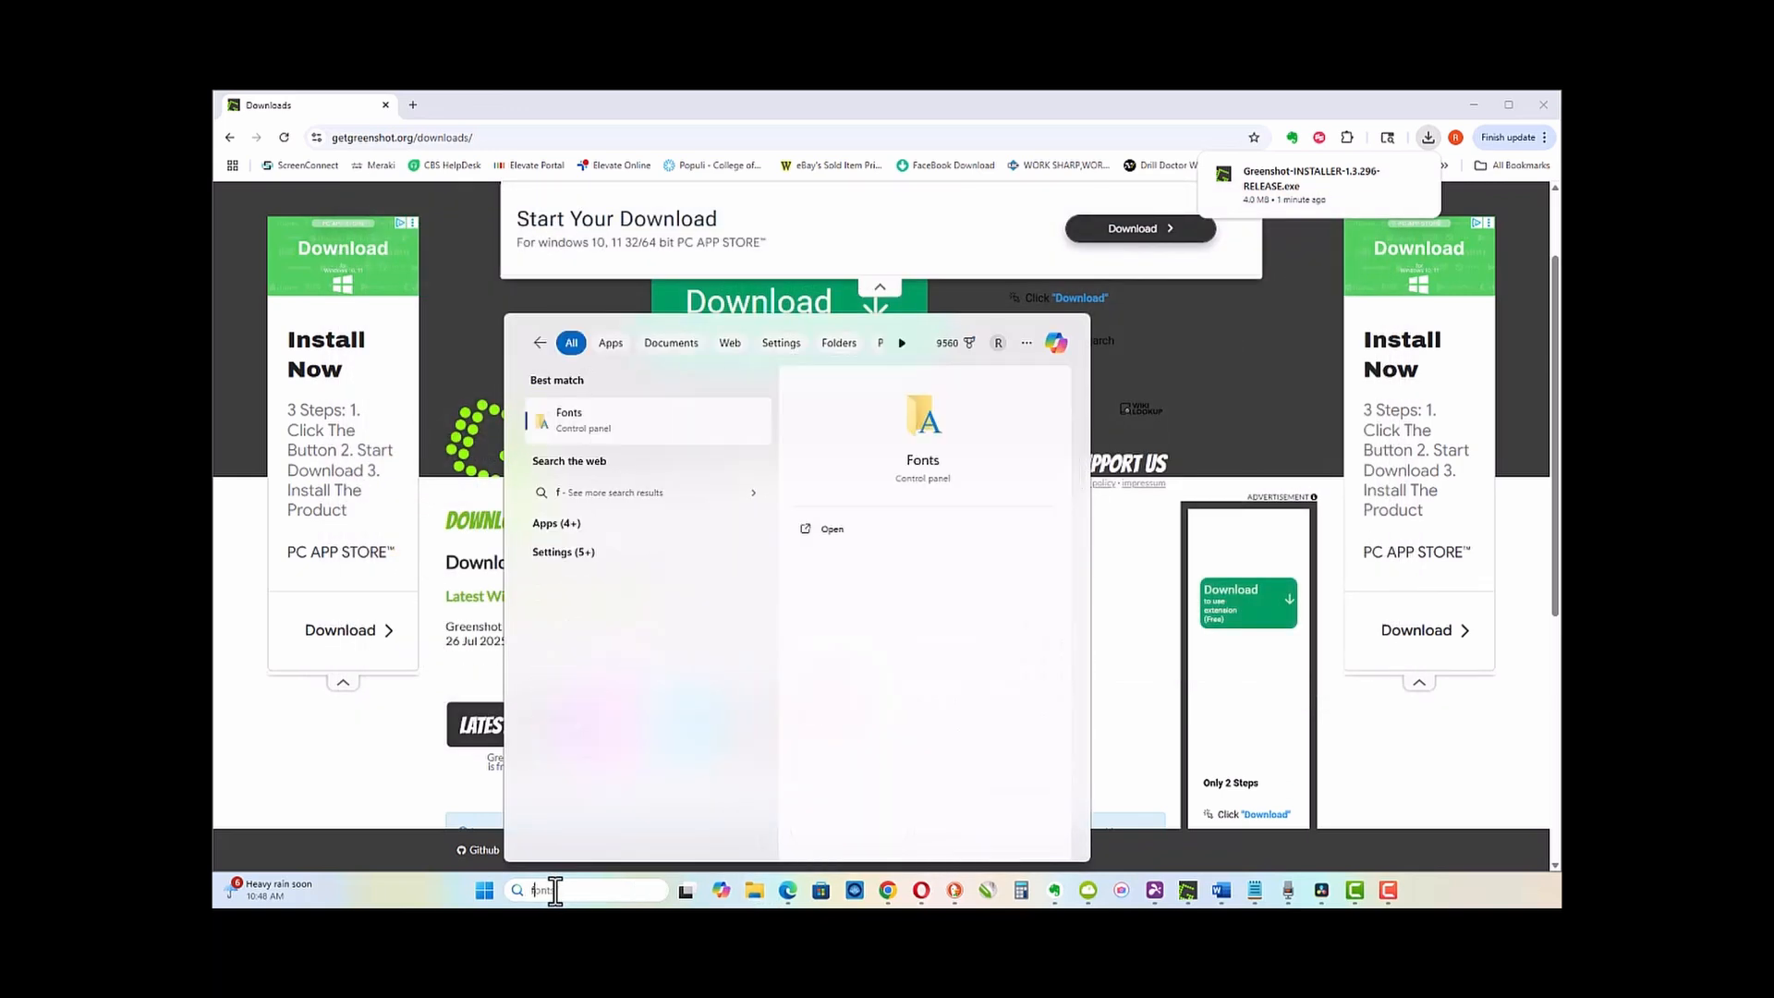
text(ile e)
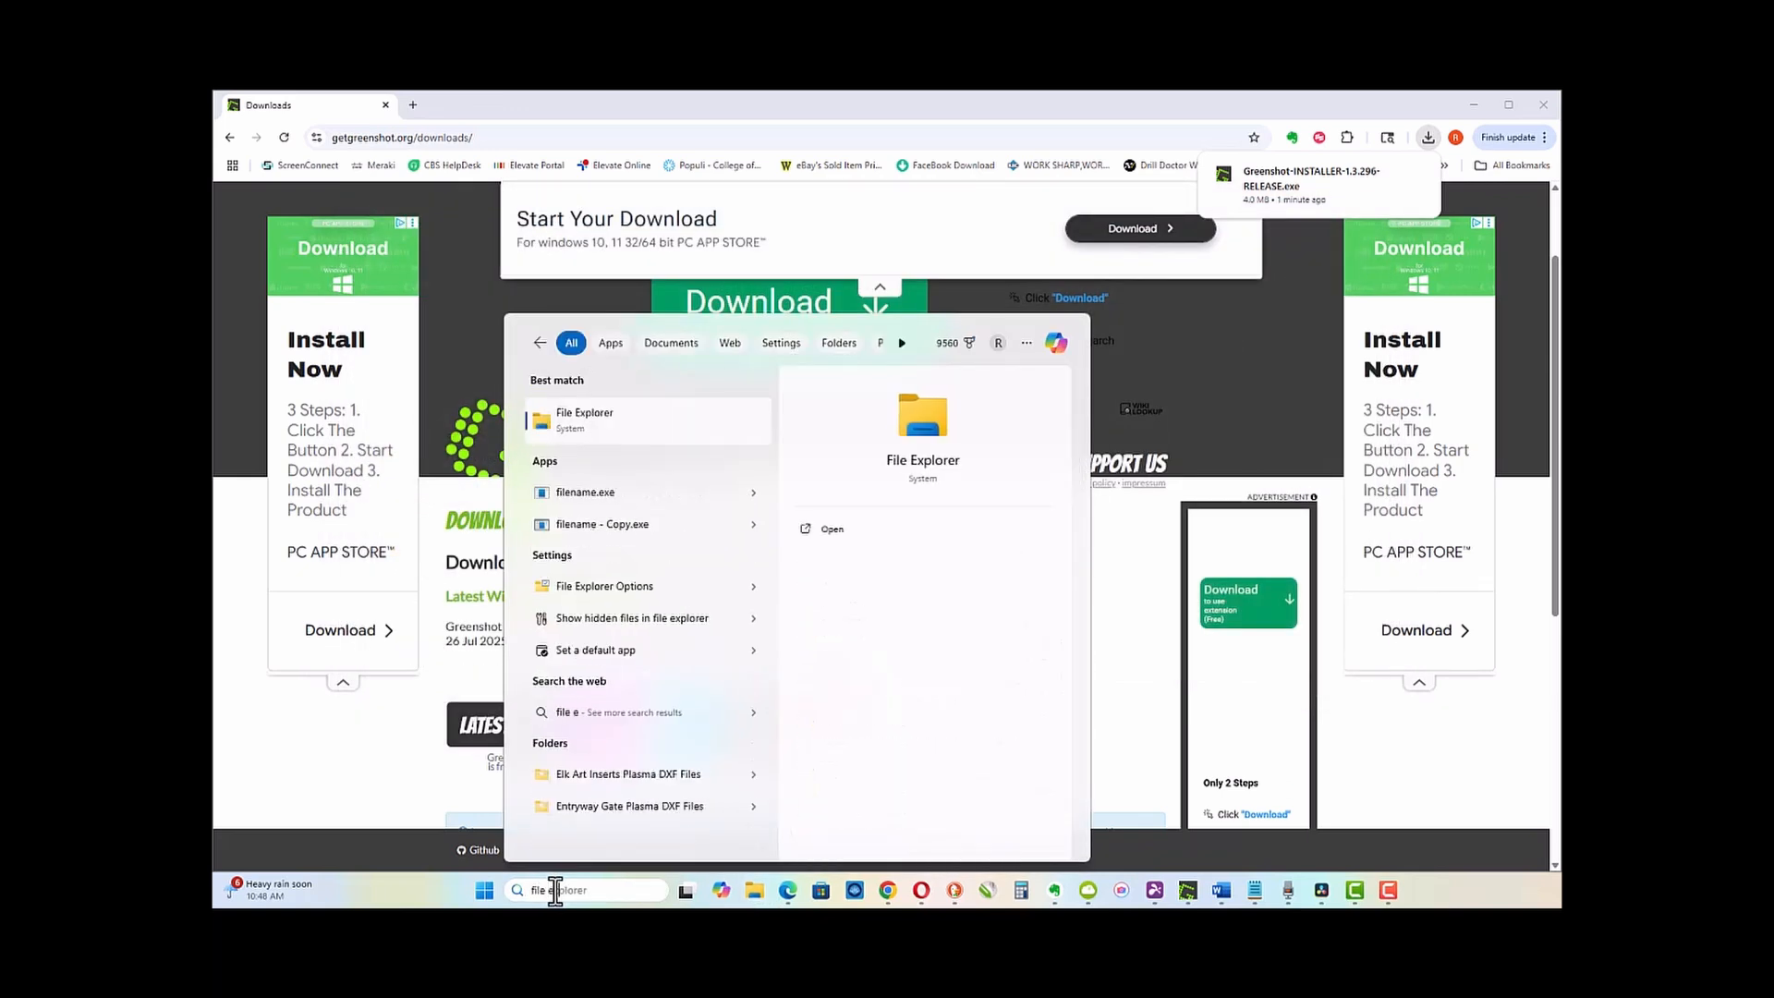
text(xplorer)
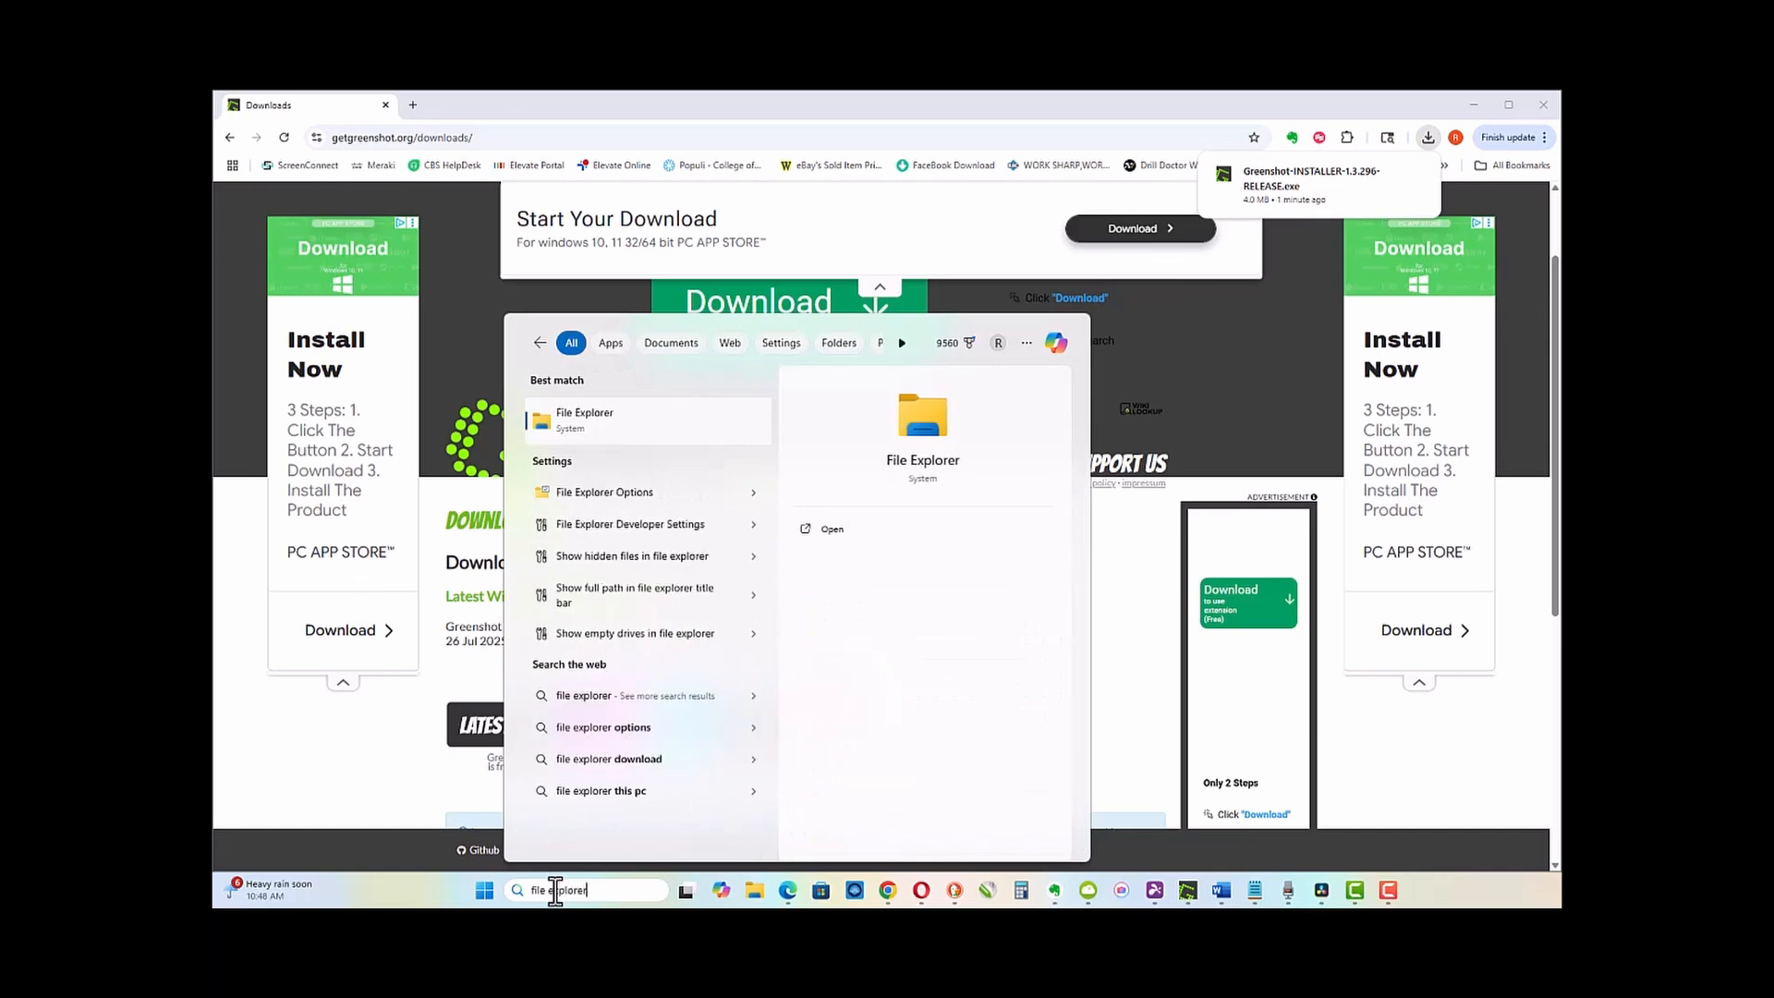
key(Return)
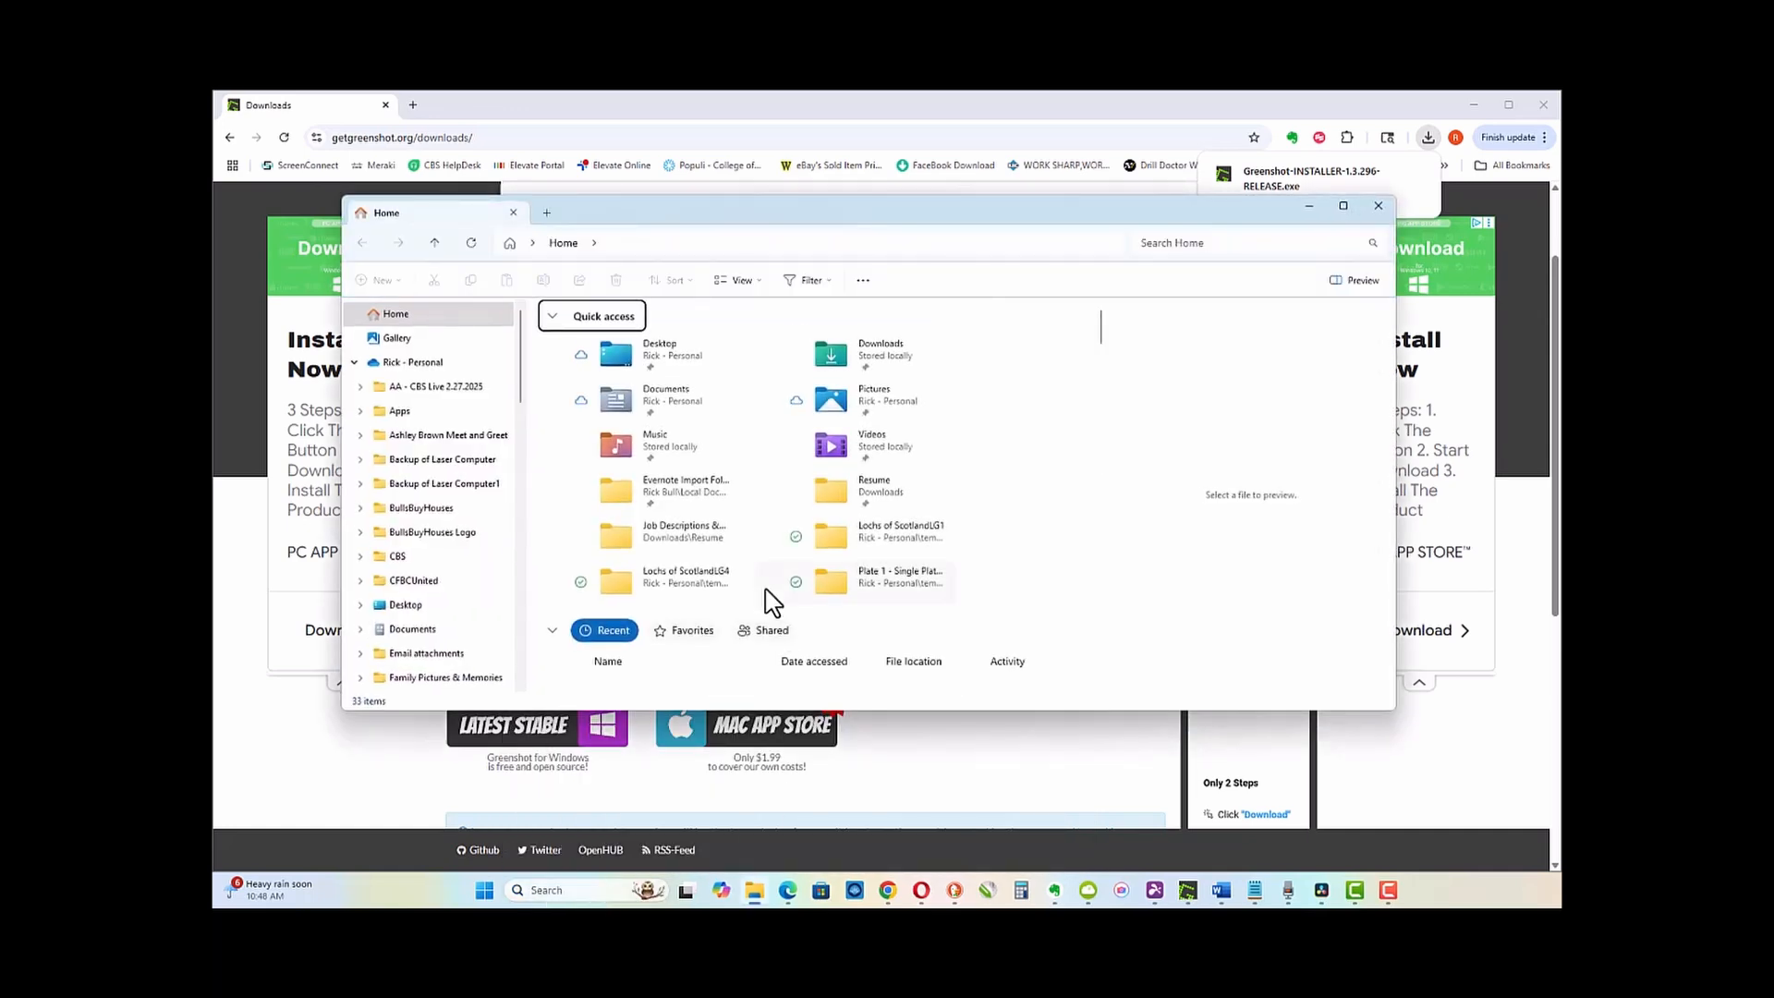
Step: Run Greenshot-INSTALLER-1.3.296-RELEASE.exe from the Downloads folder
click(355, 363)
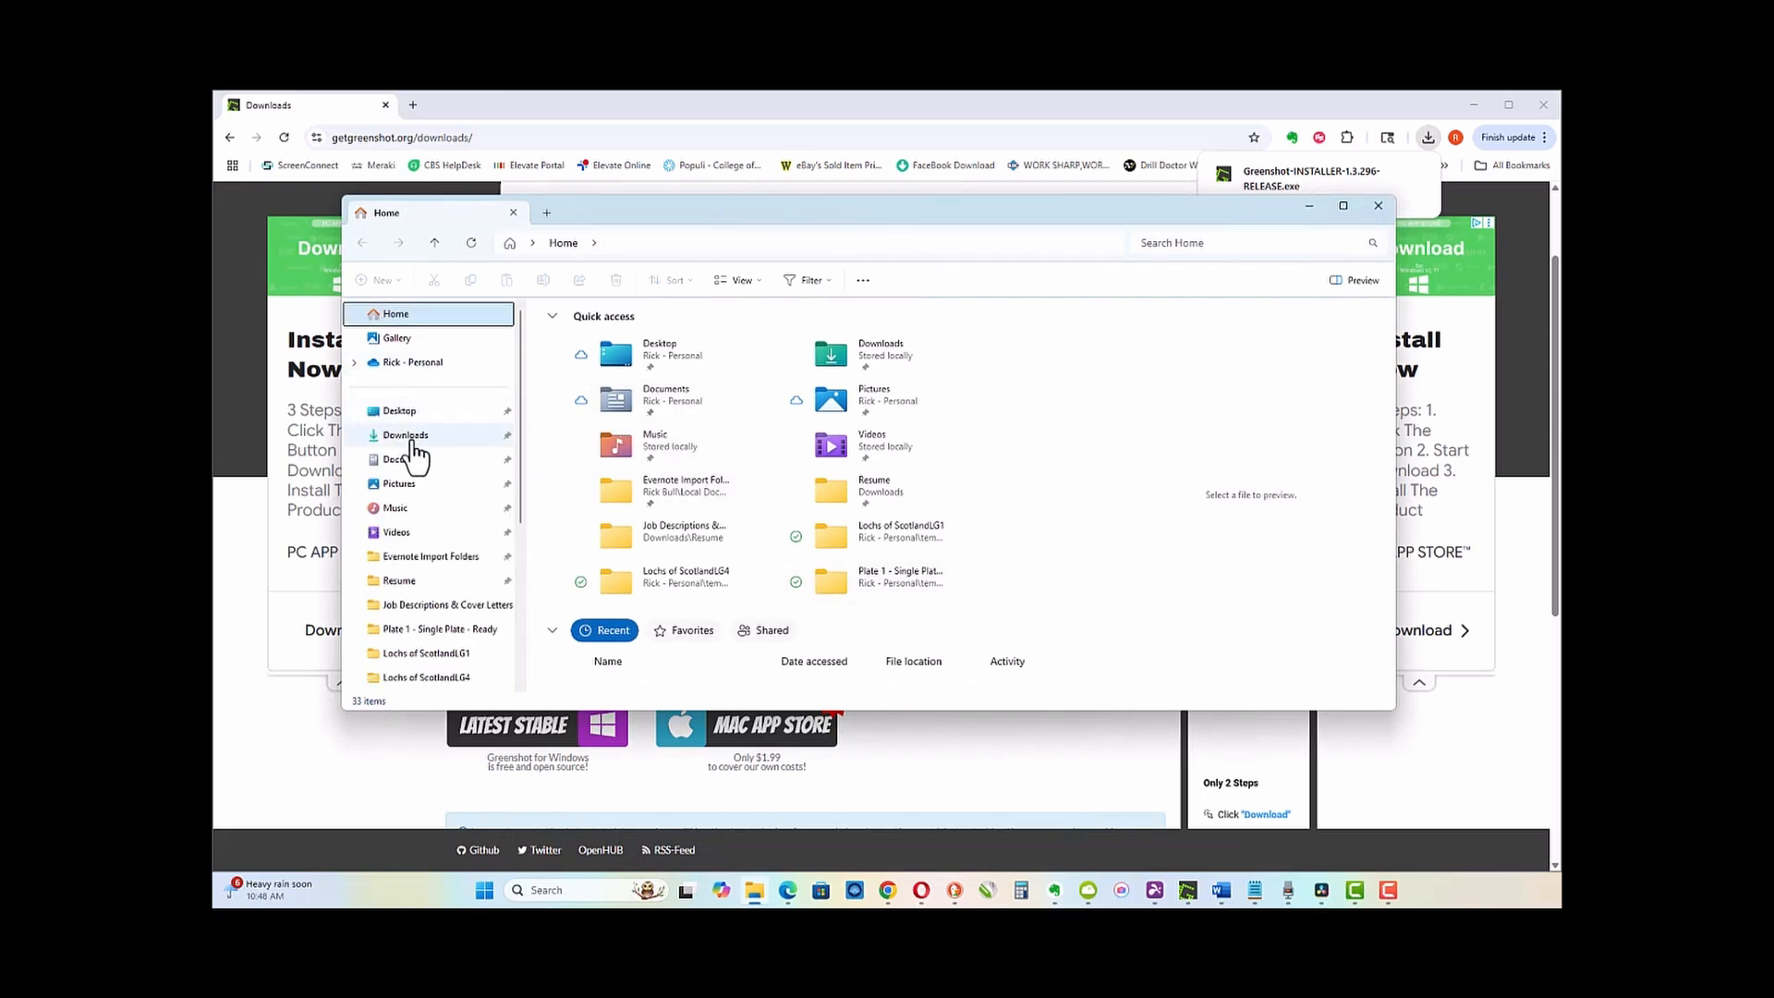
click(407, 451)
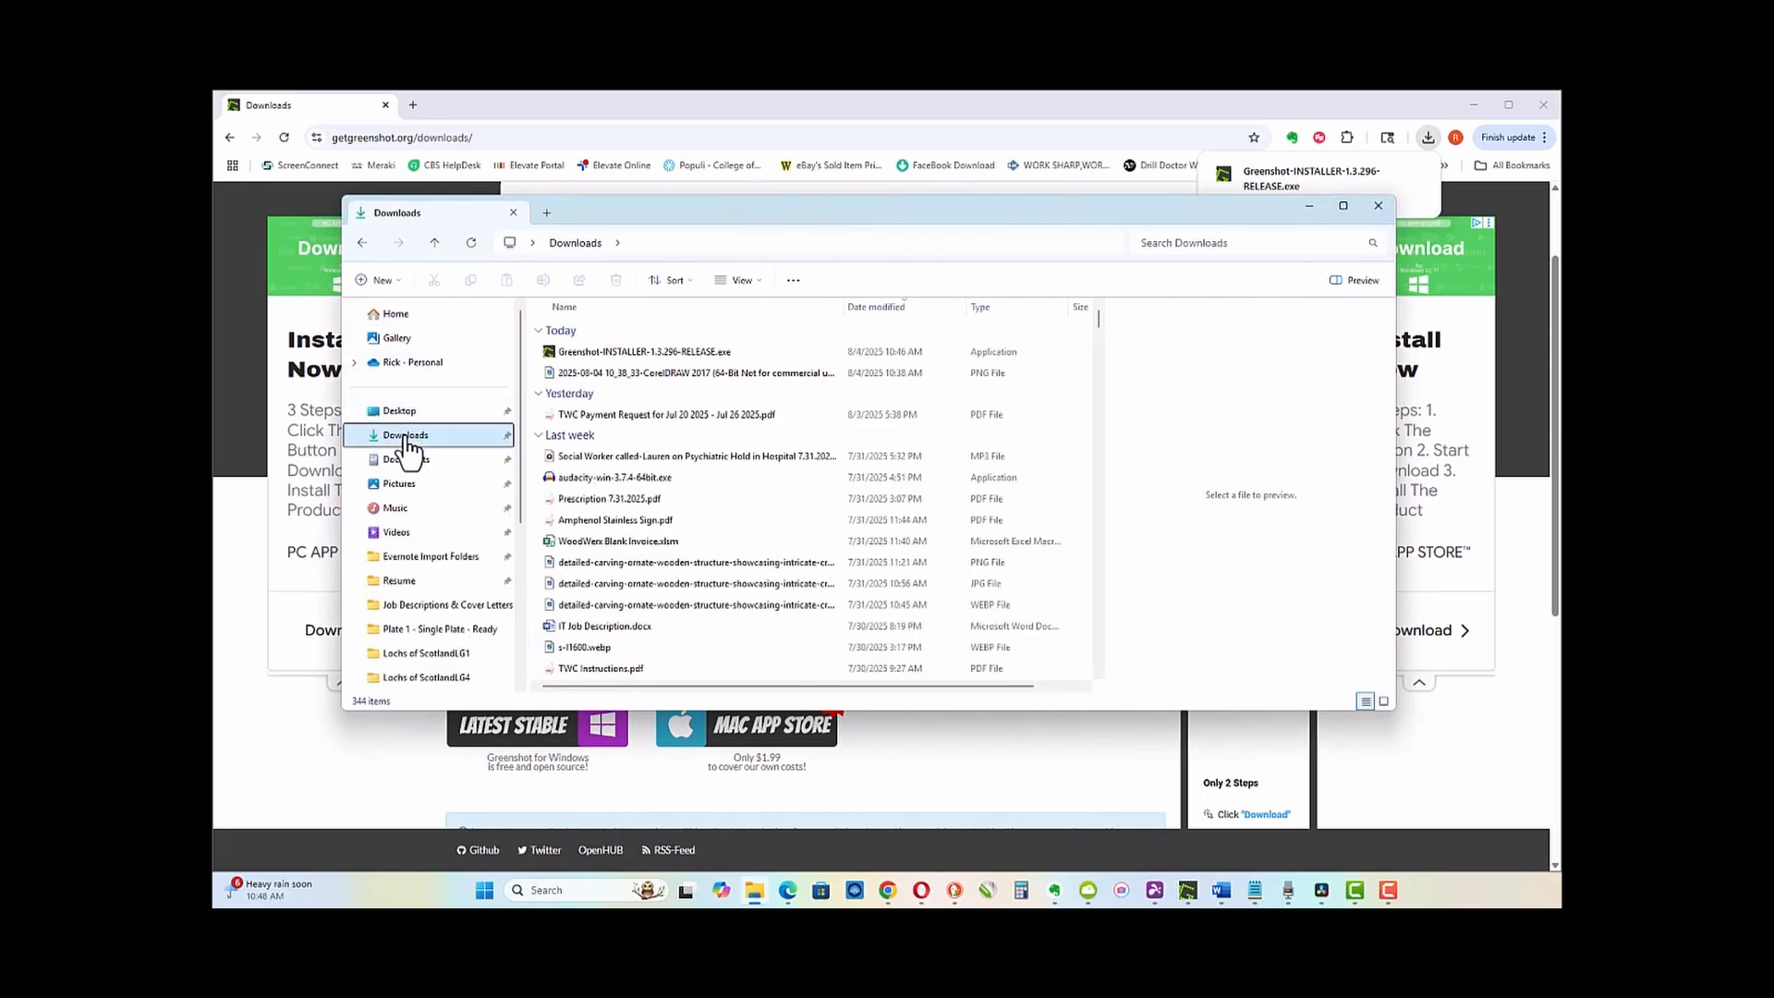
click(649, 355)
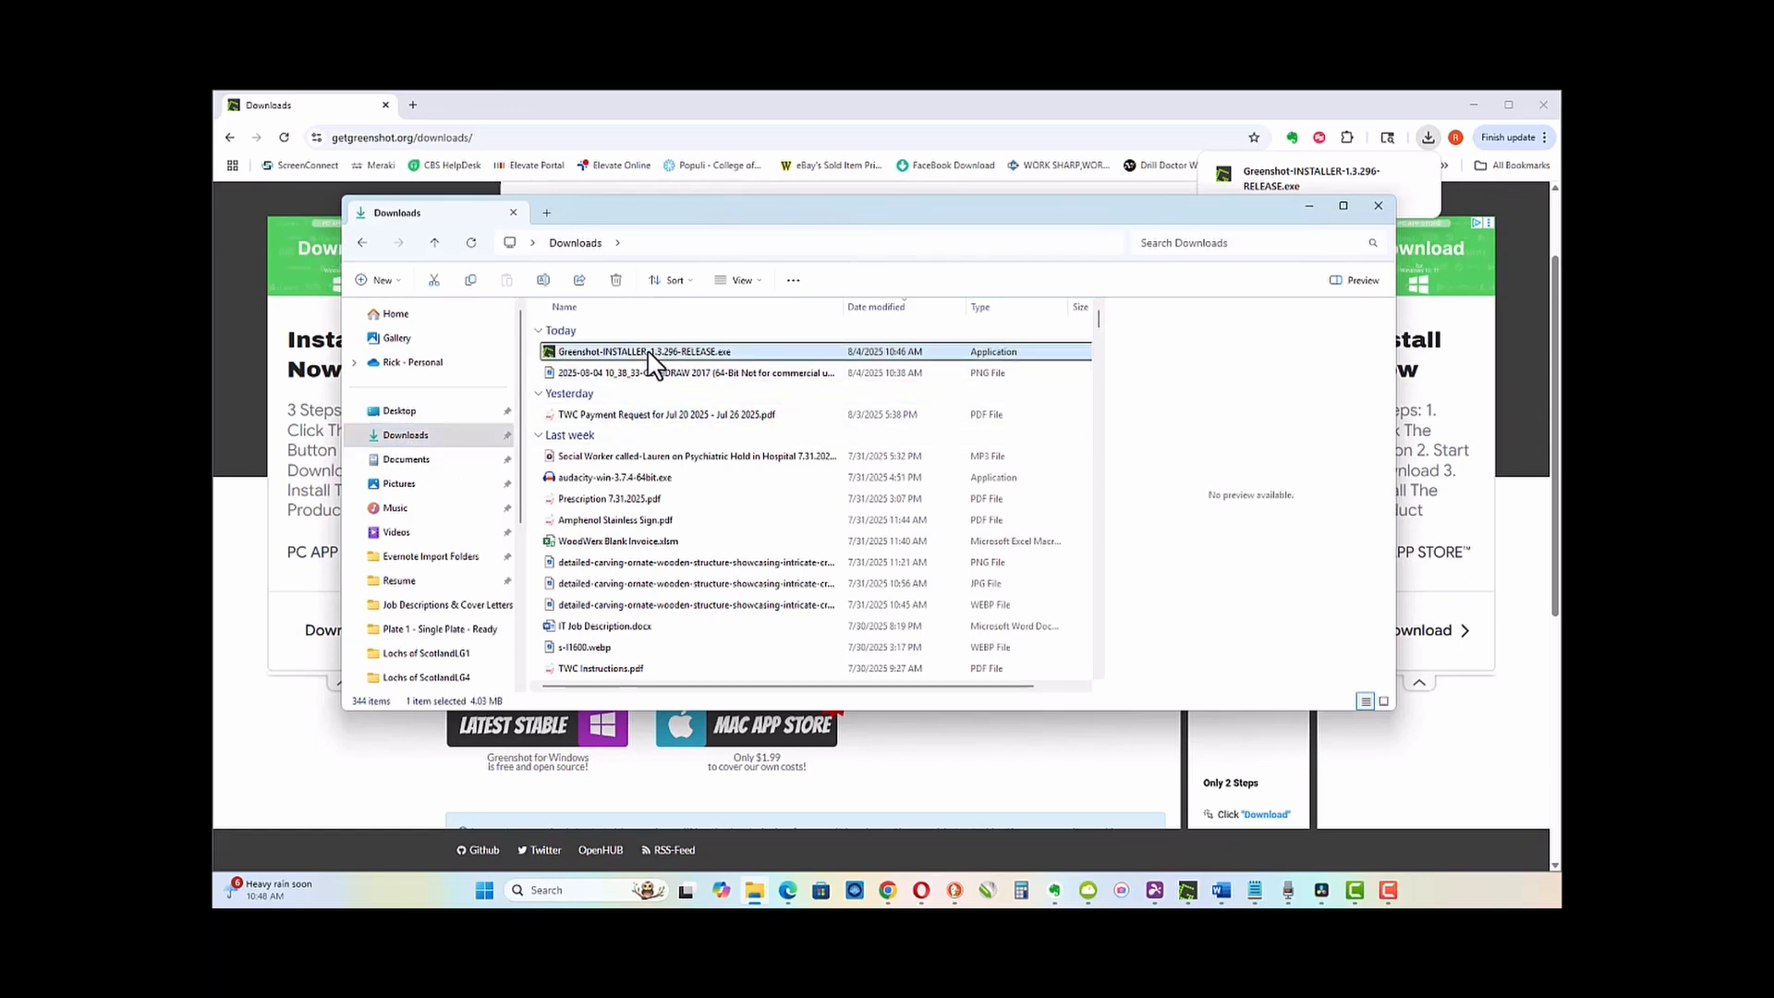
right_click(655, 363)
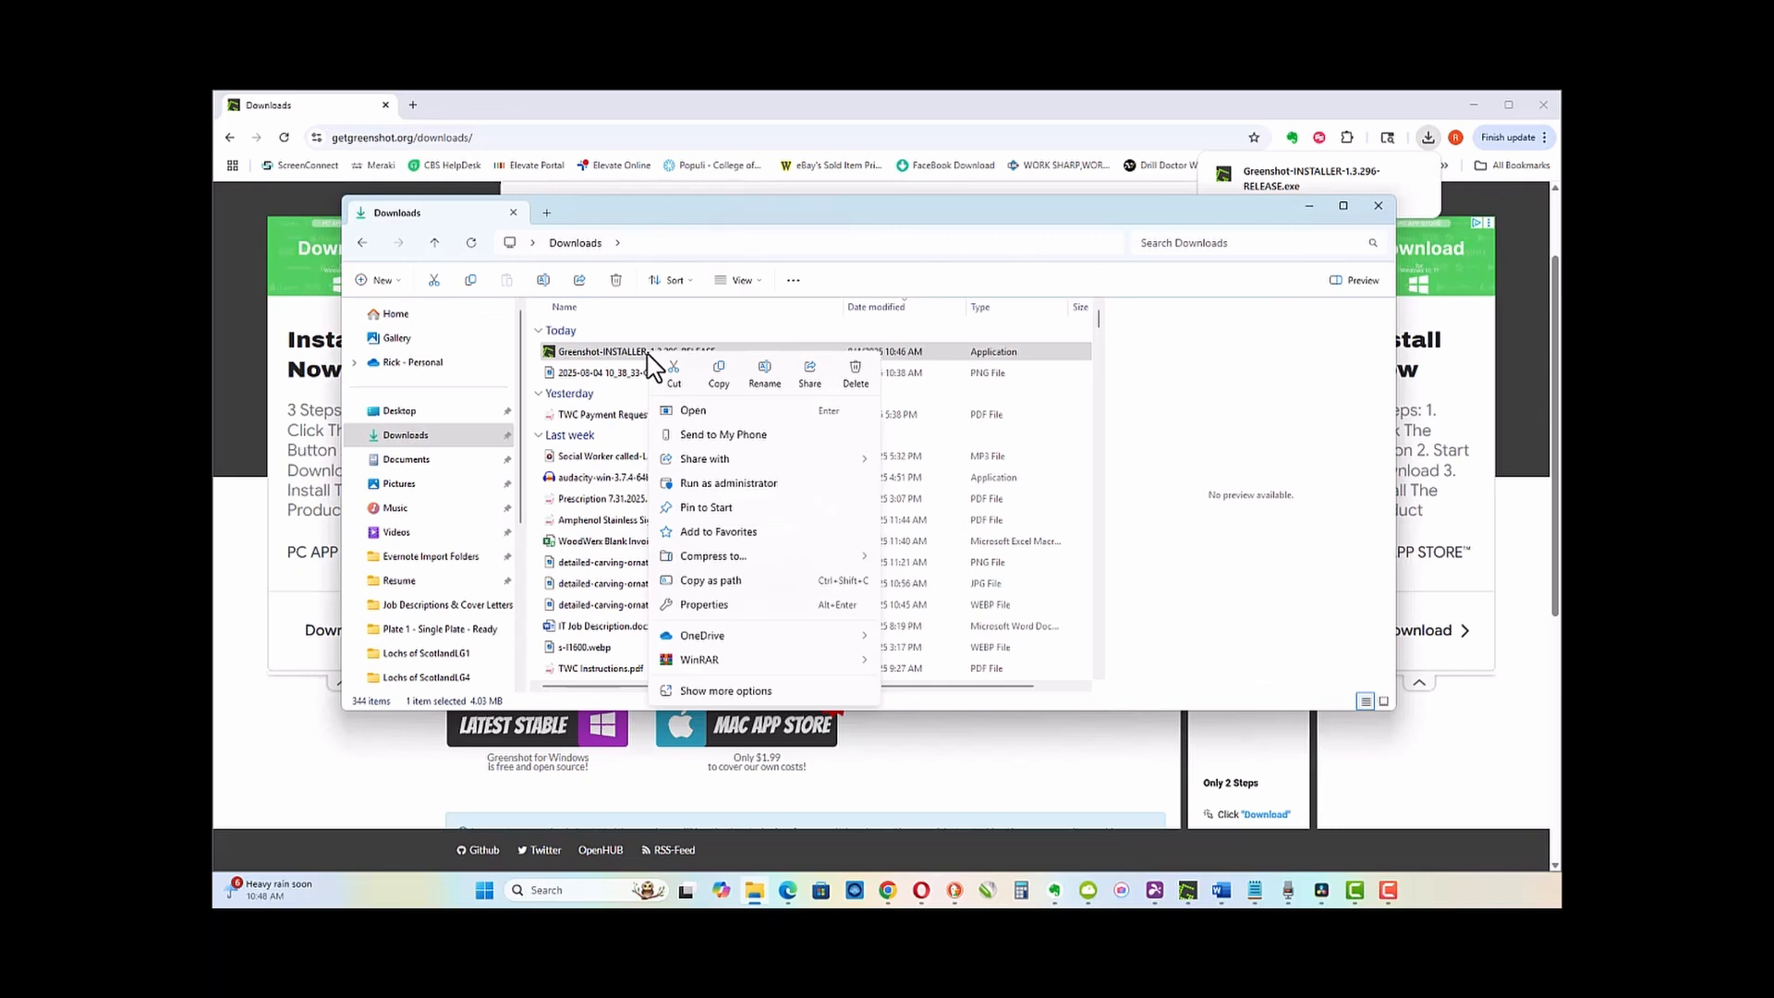
click(699, 412)
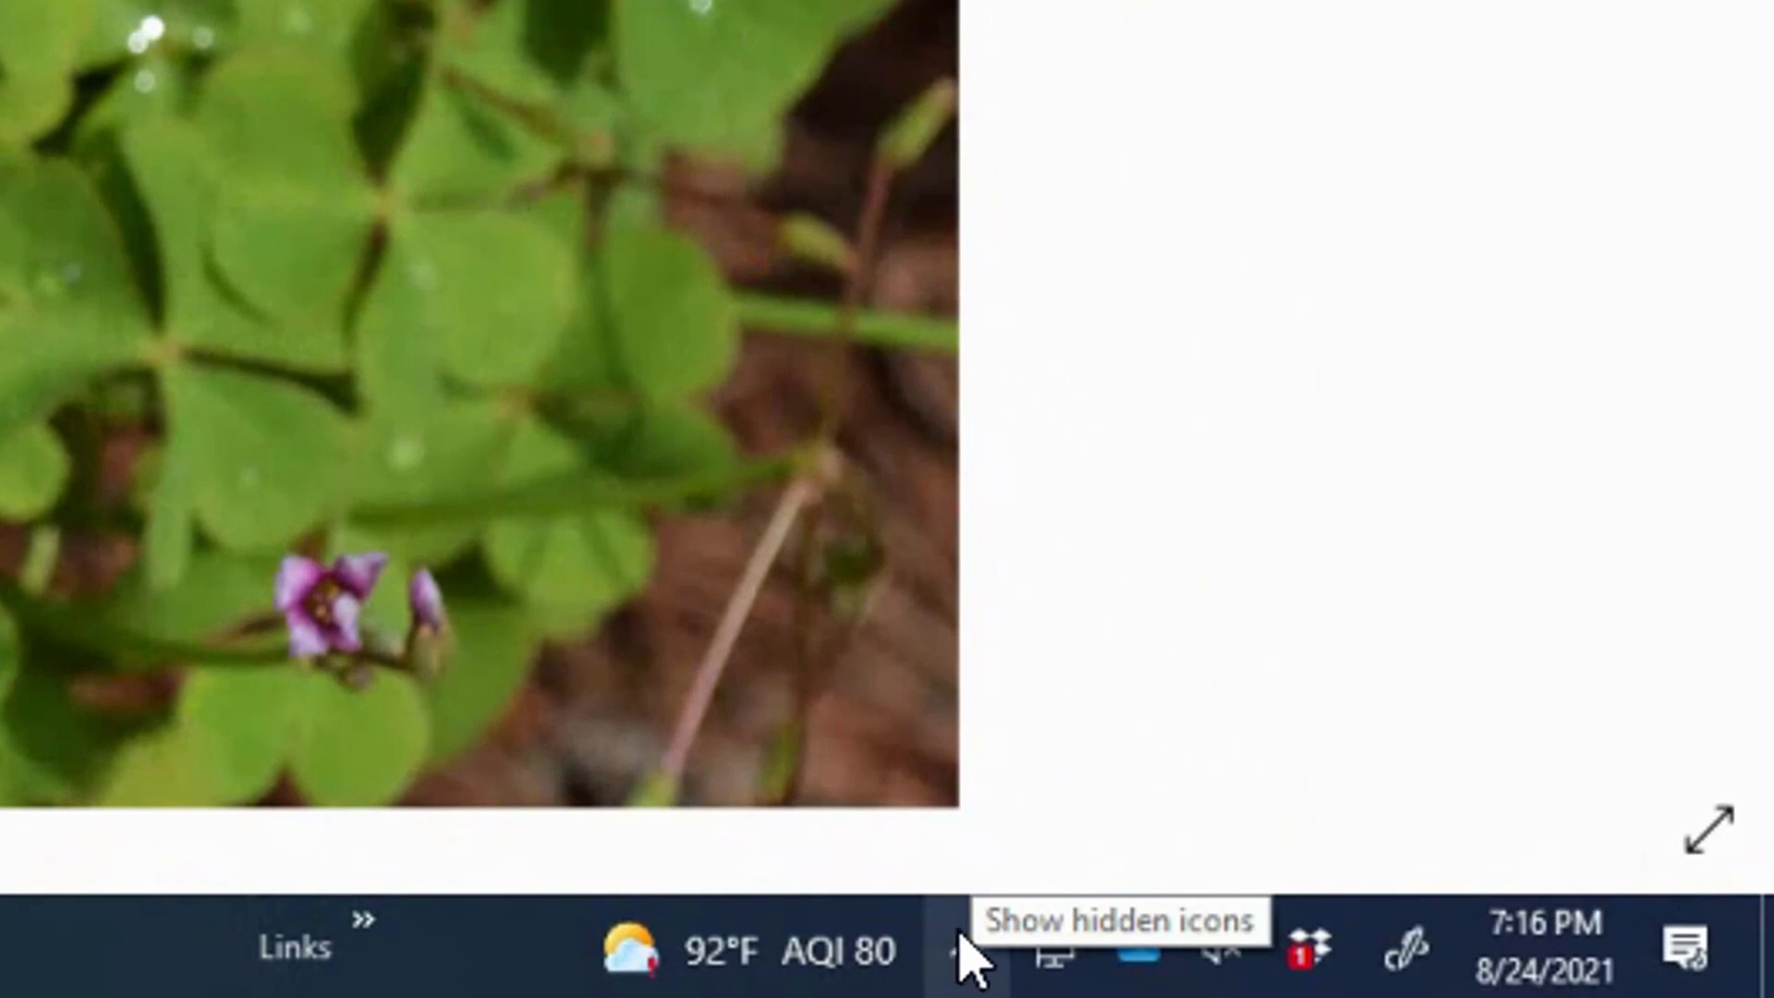
Step: Check the hidden tray icons, then bring the Flowers.jpg Photos window to the front
click(969, 952)
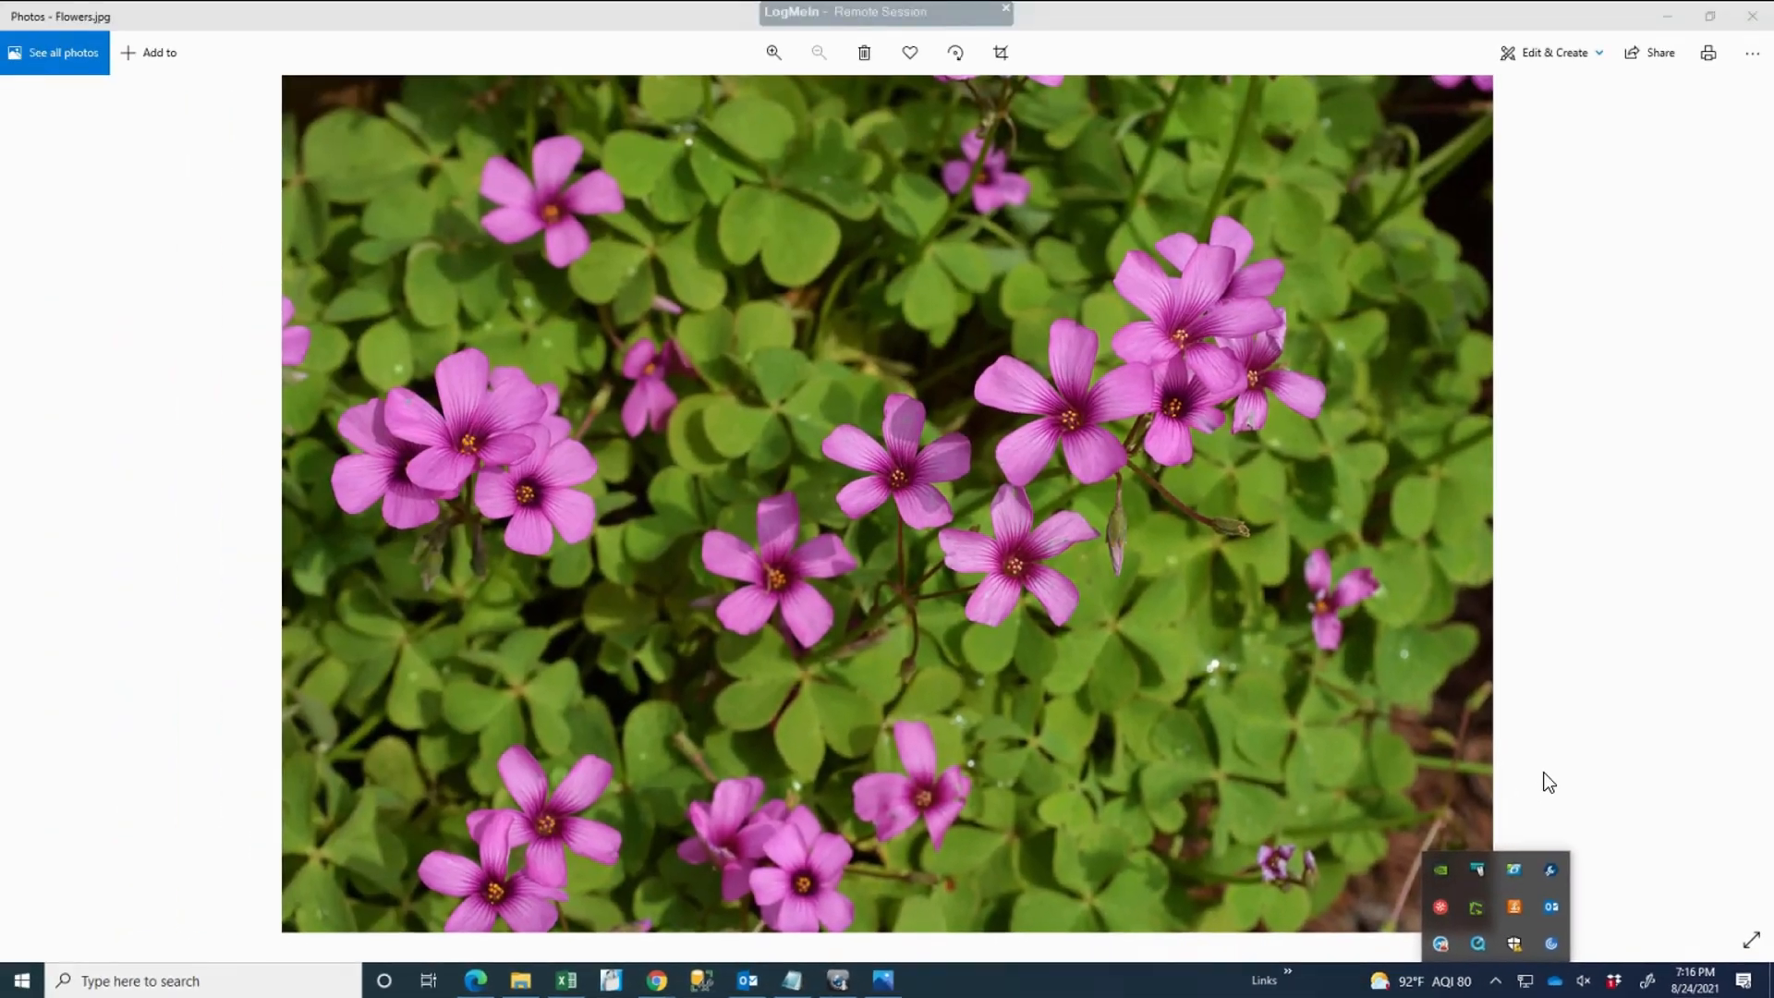
click(975, 246)
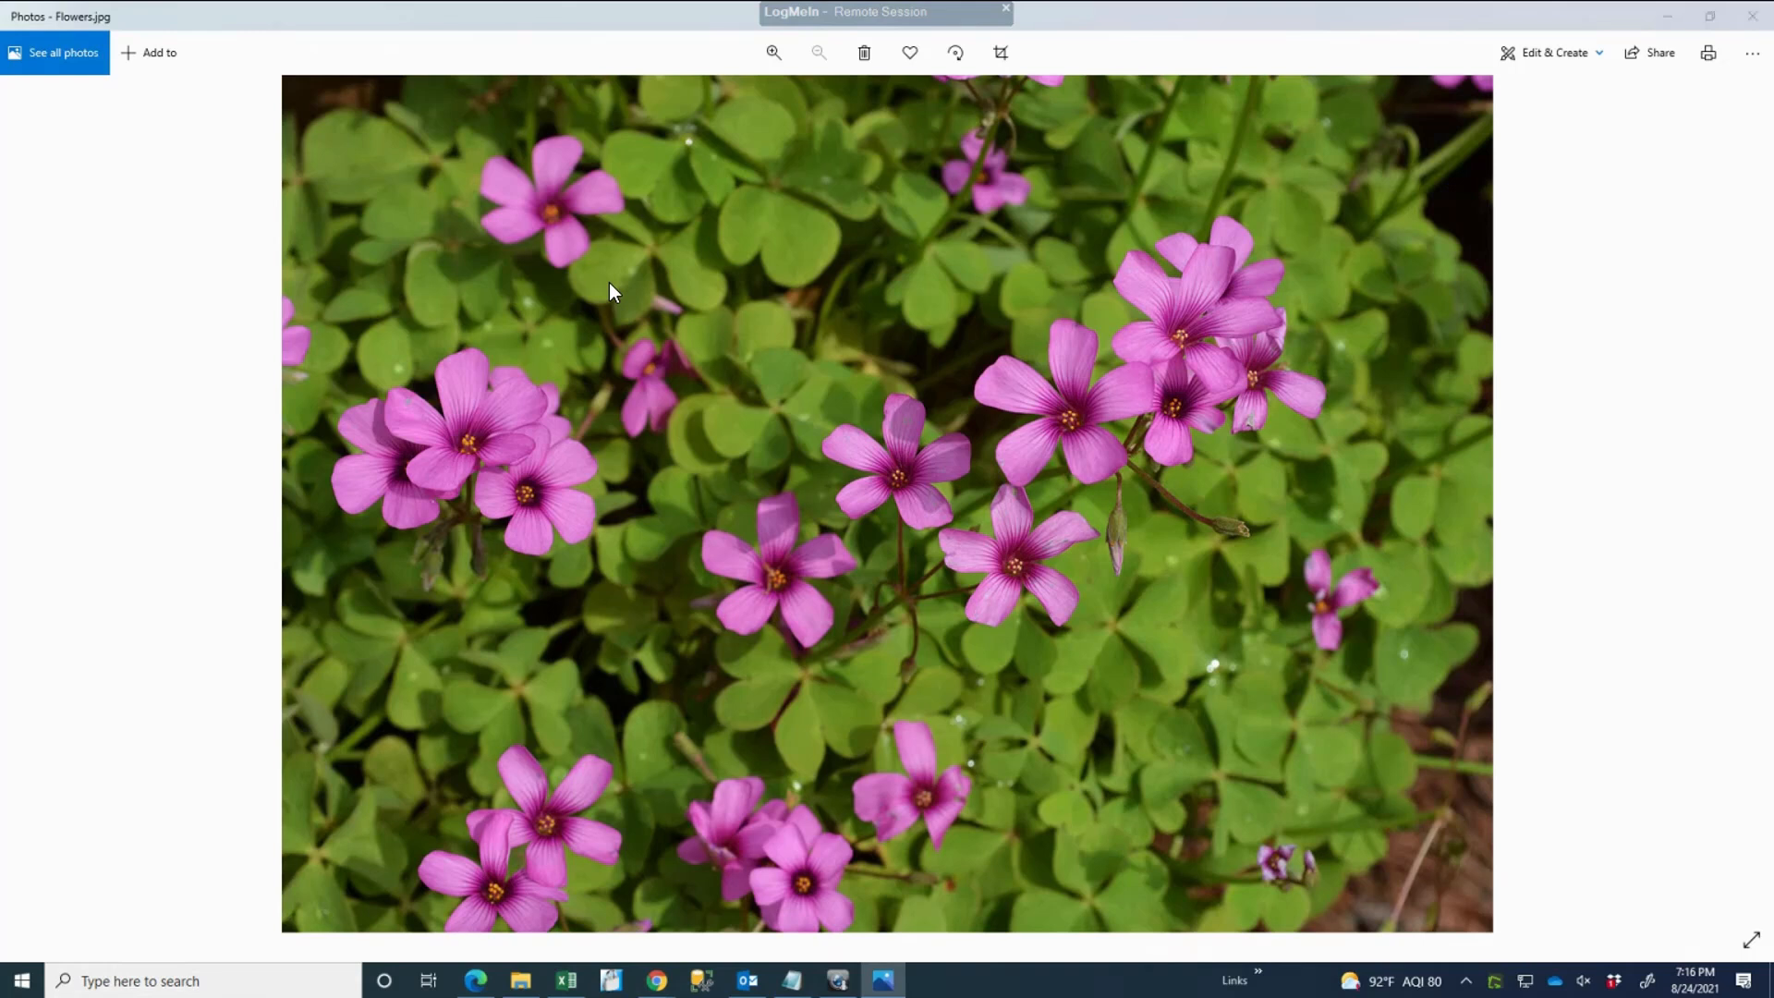
Step: Redo the region capture to select a 434 x 309 area around the central pink flowers
key(Print)
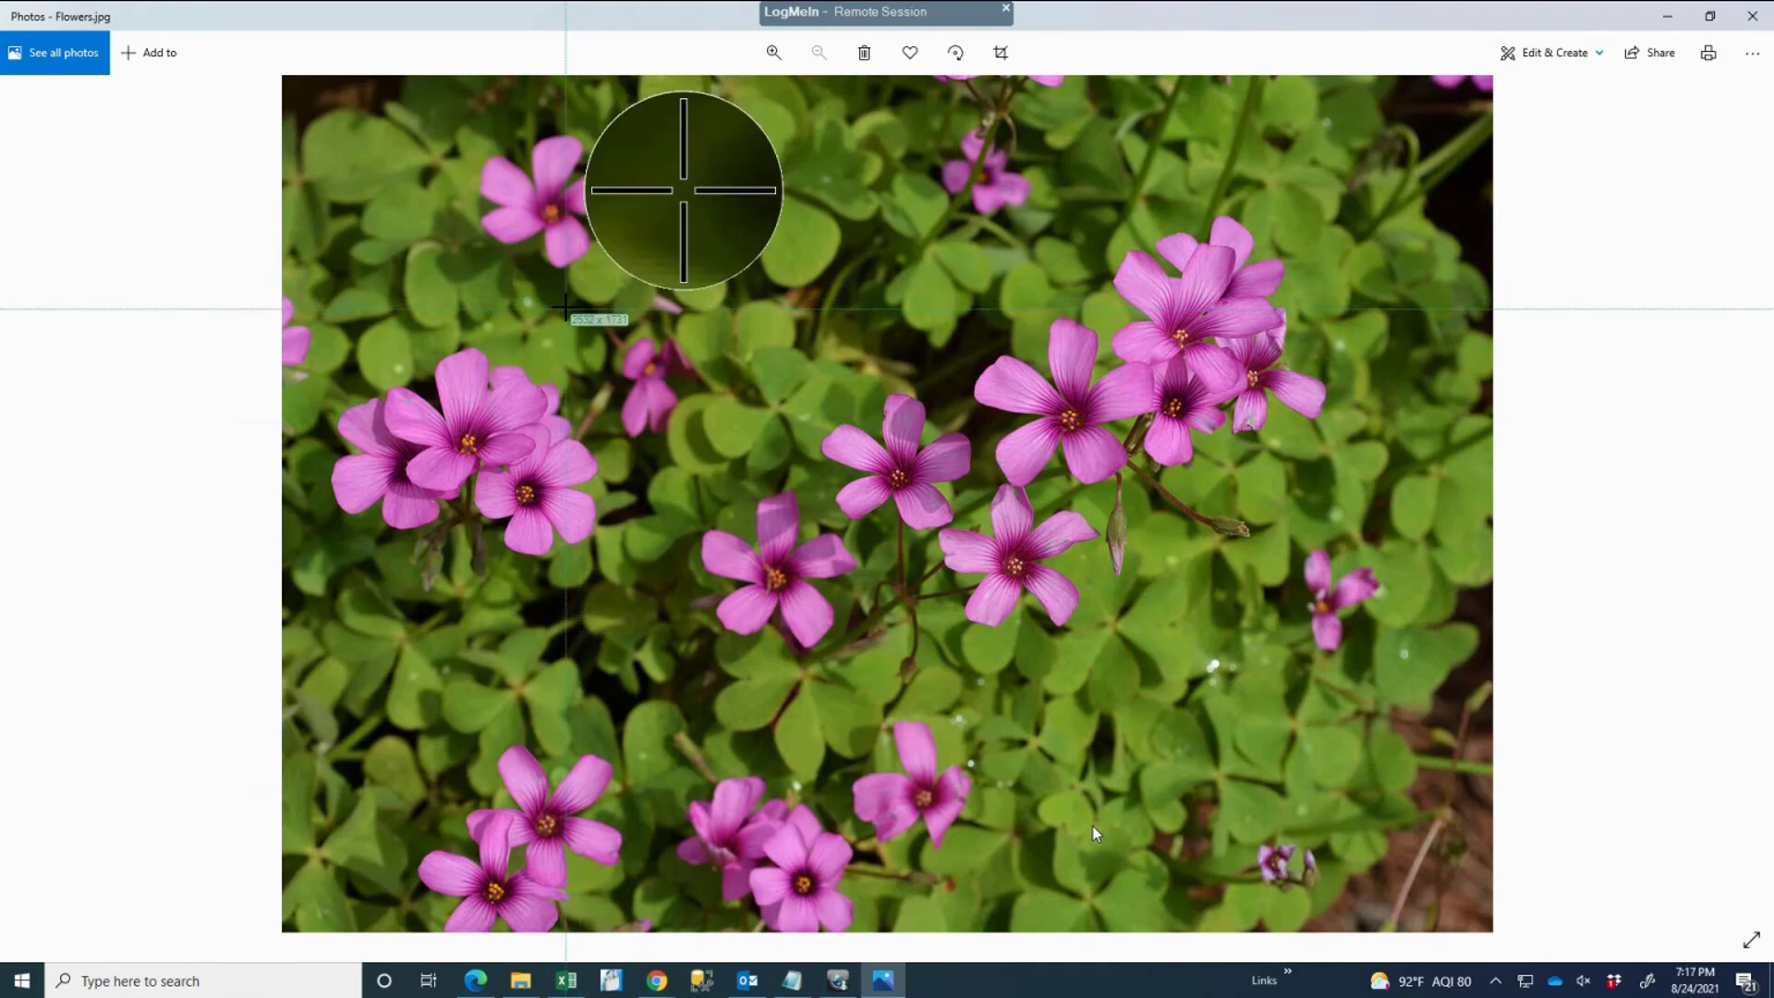
mouse_move(564, 305)
mouse_down()
mouse_move(946, 516)
mouse_move(1141, 669)
mouse_up()
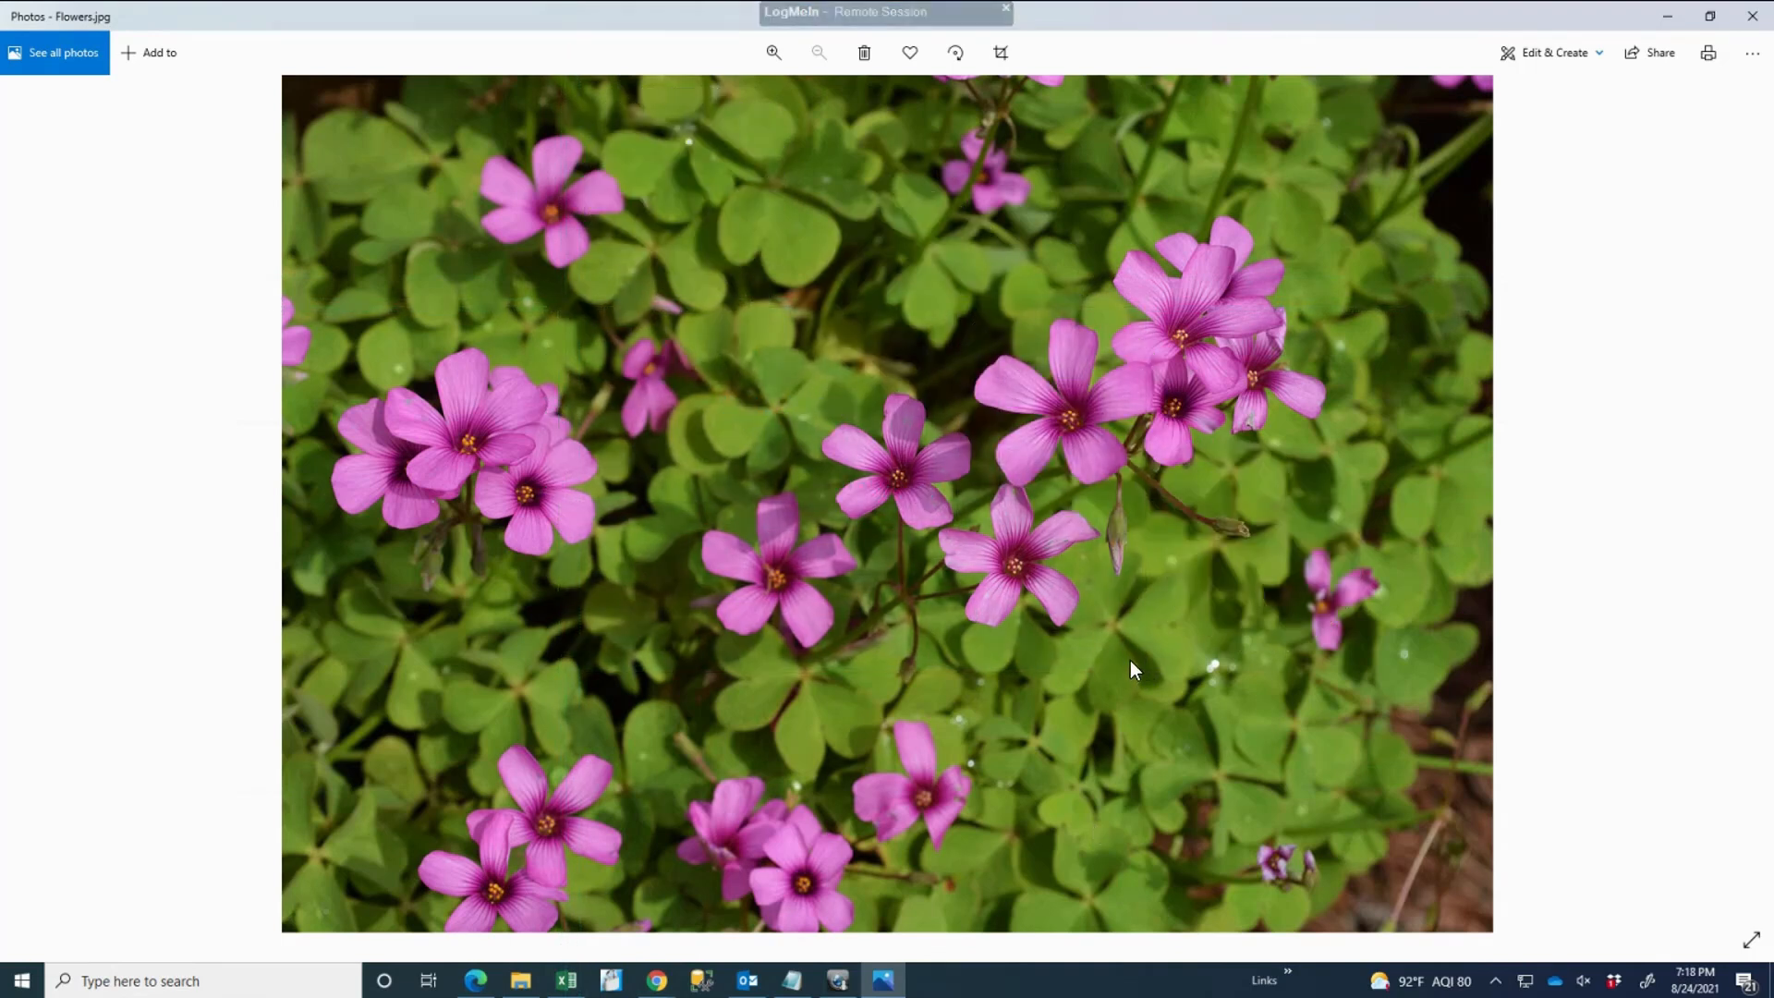
key(Print)
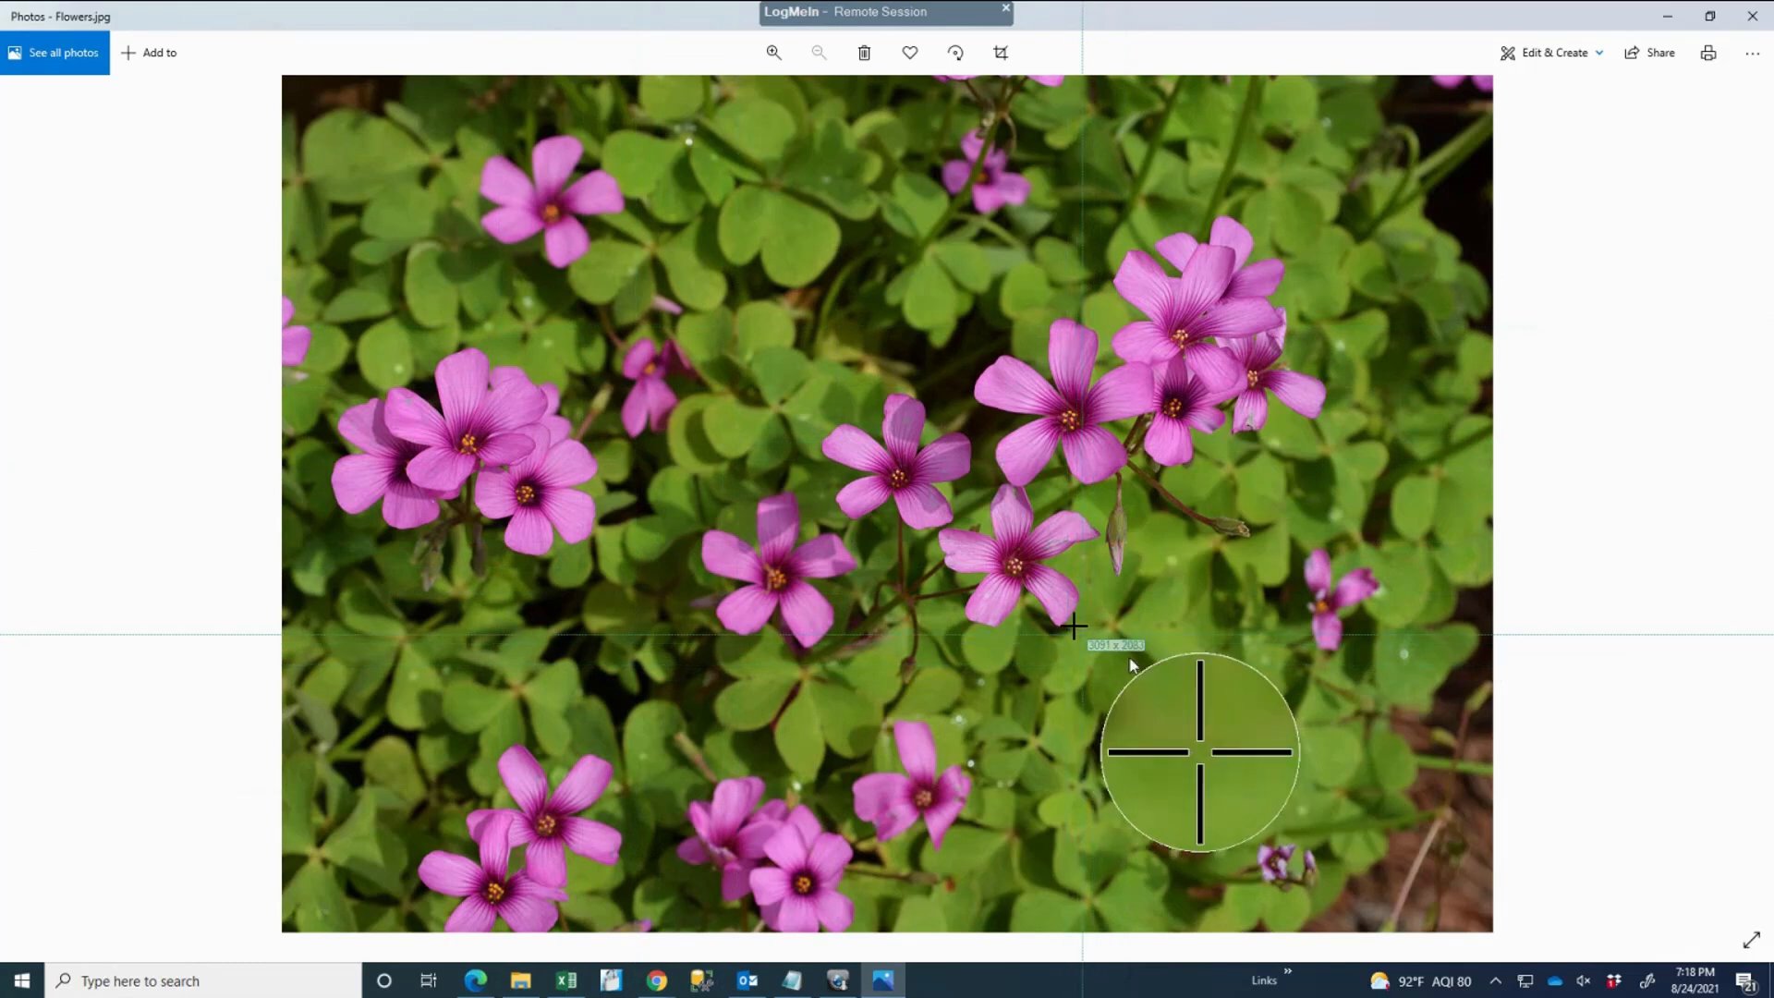
drag(1084, 630, 683, 345)
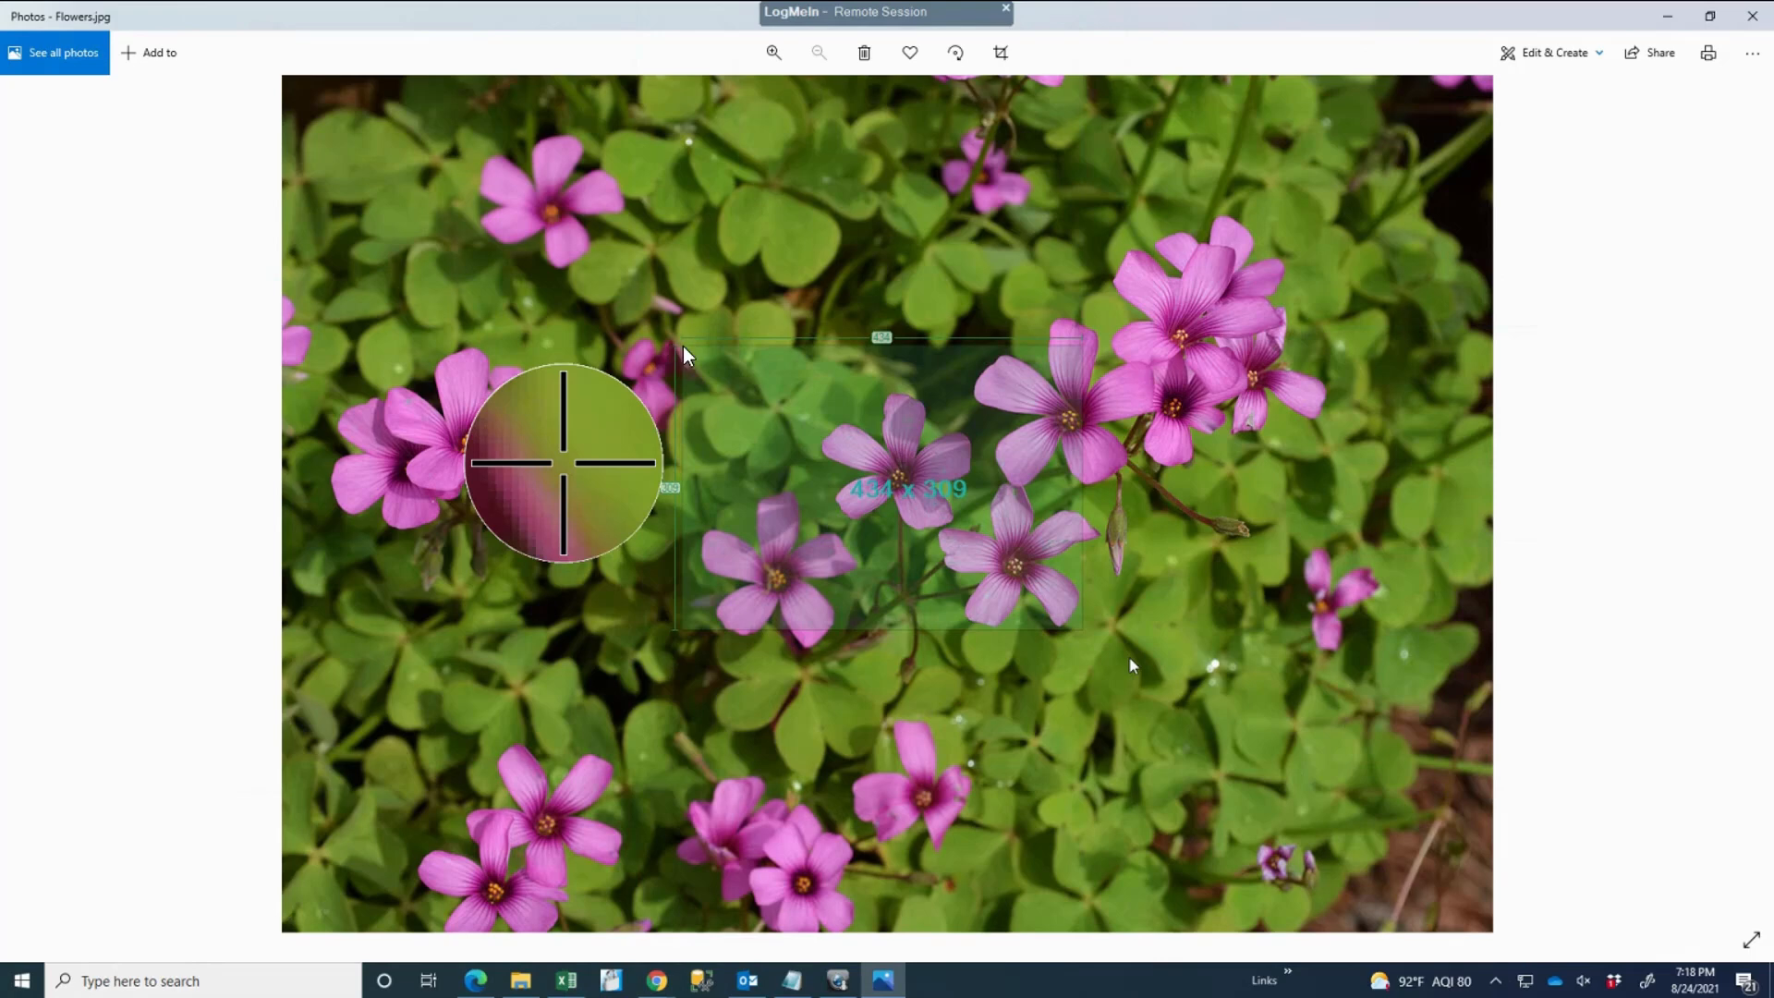
drag(684, 347, 684, 348)
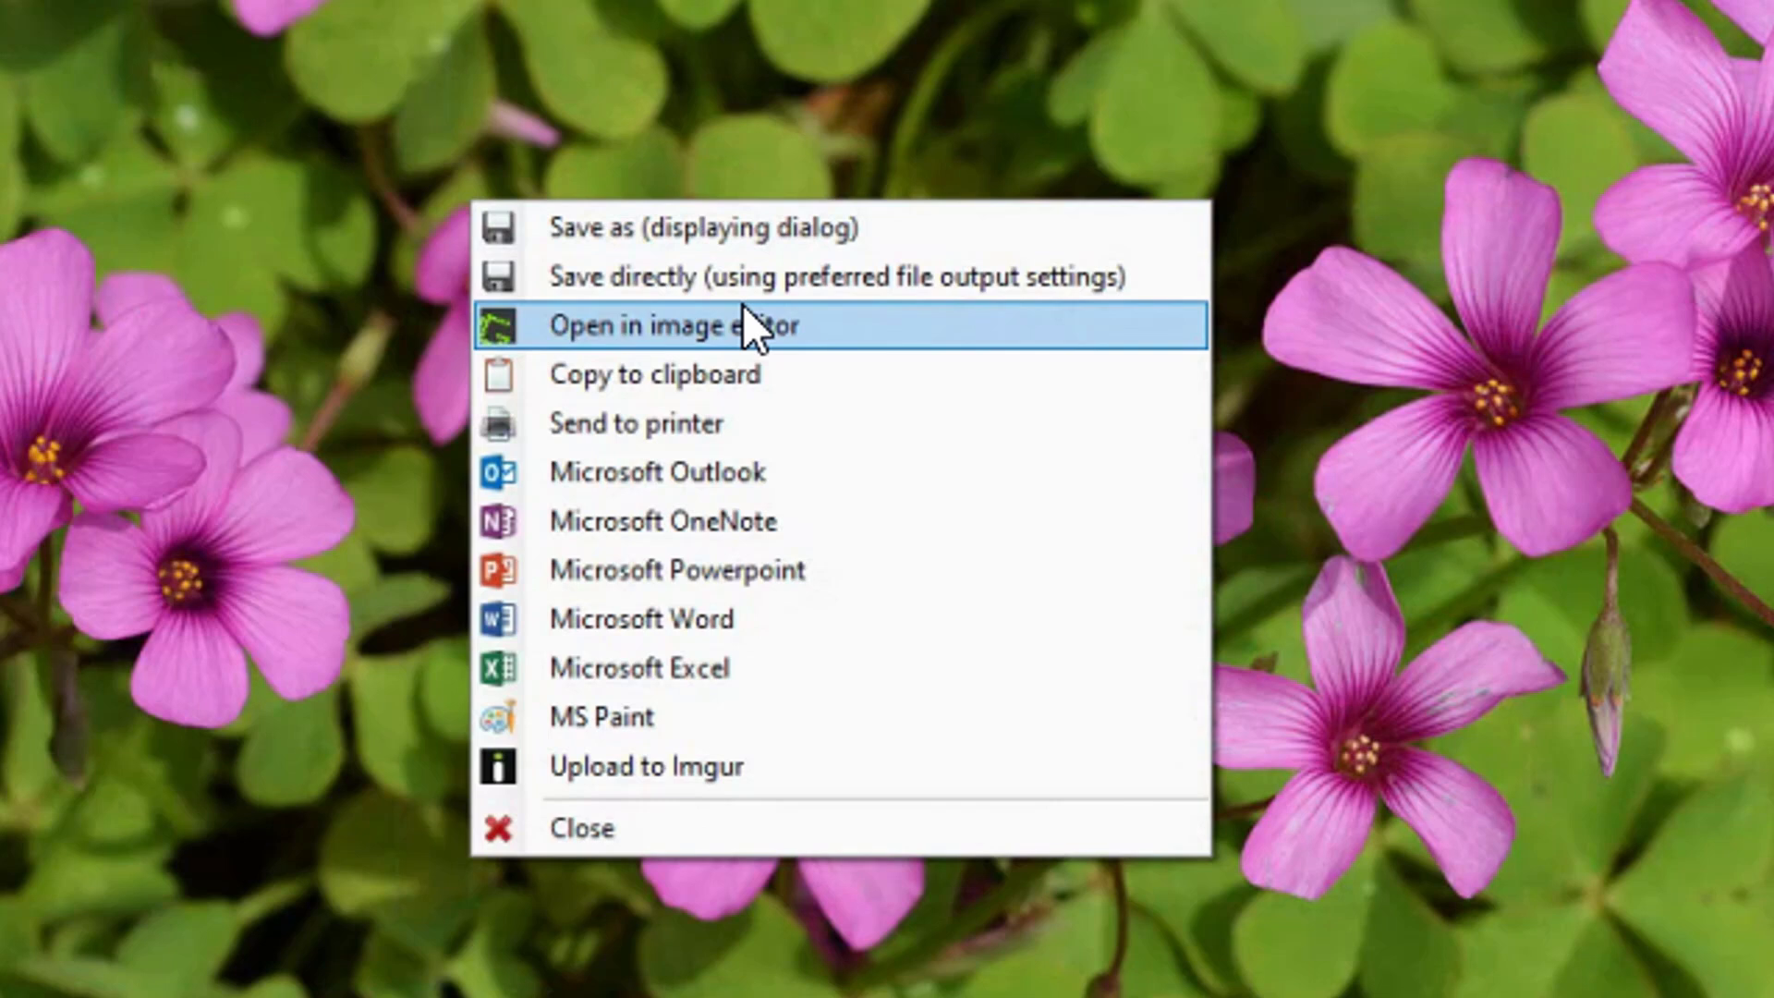
mouse_move(744, 427)
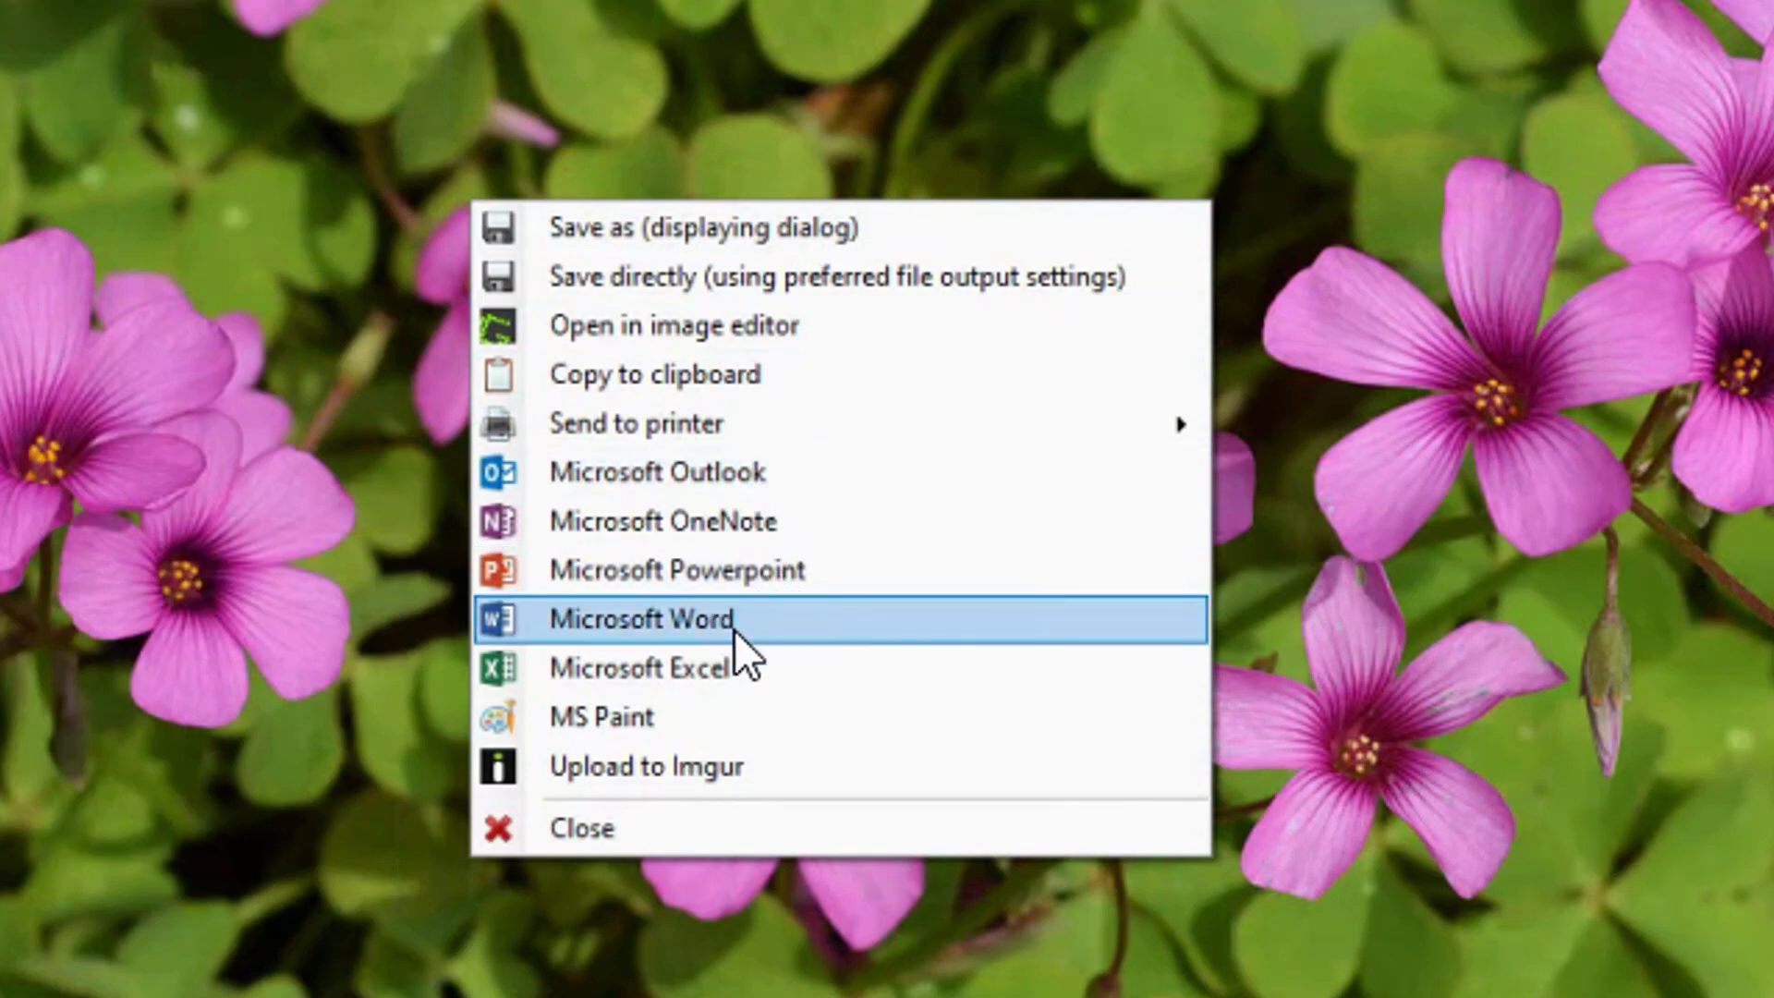
mouse_move(742, 651)
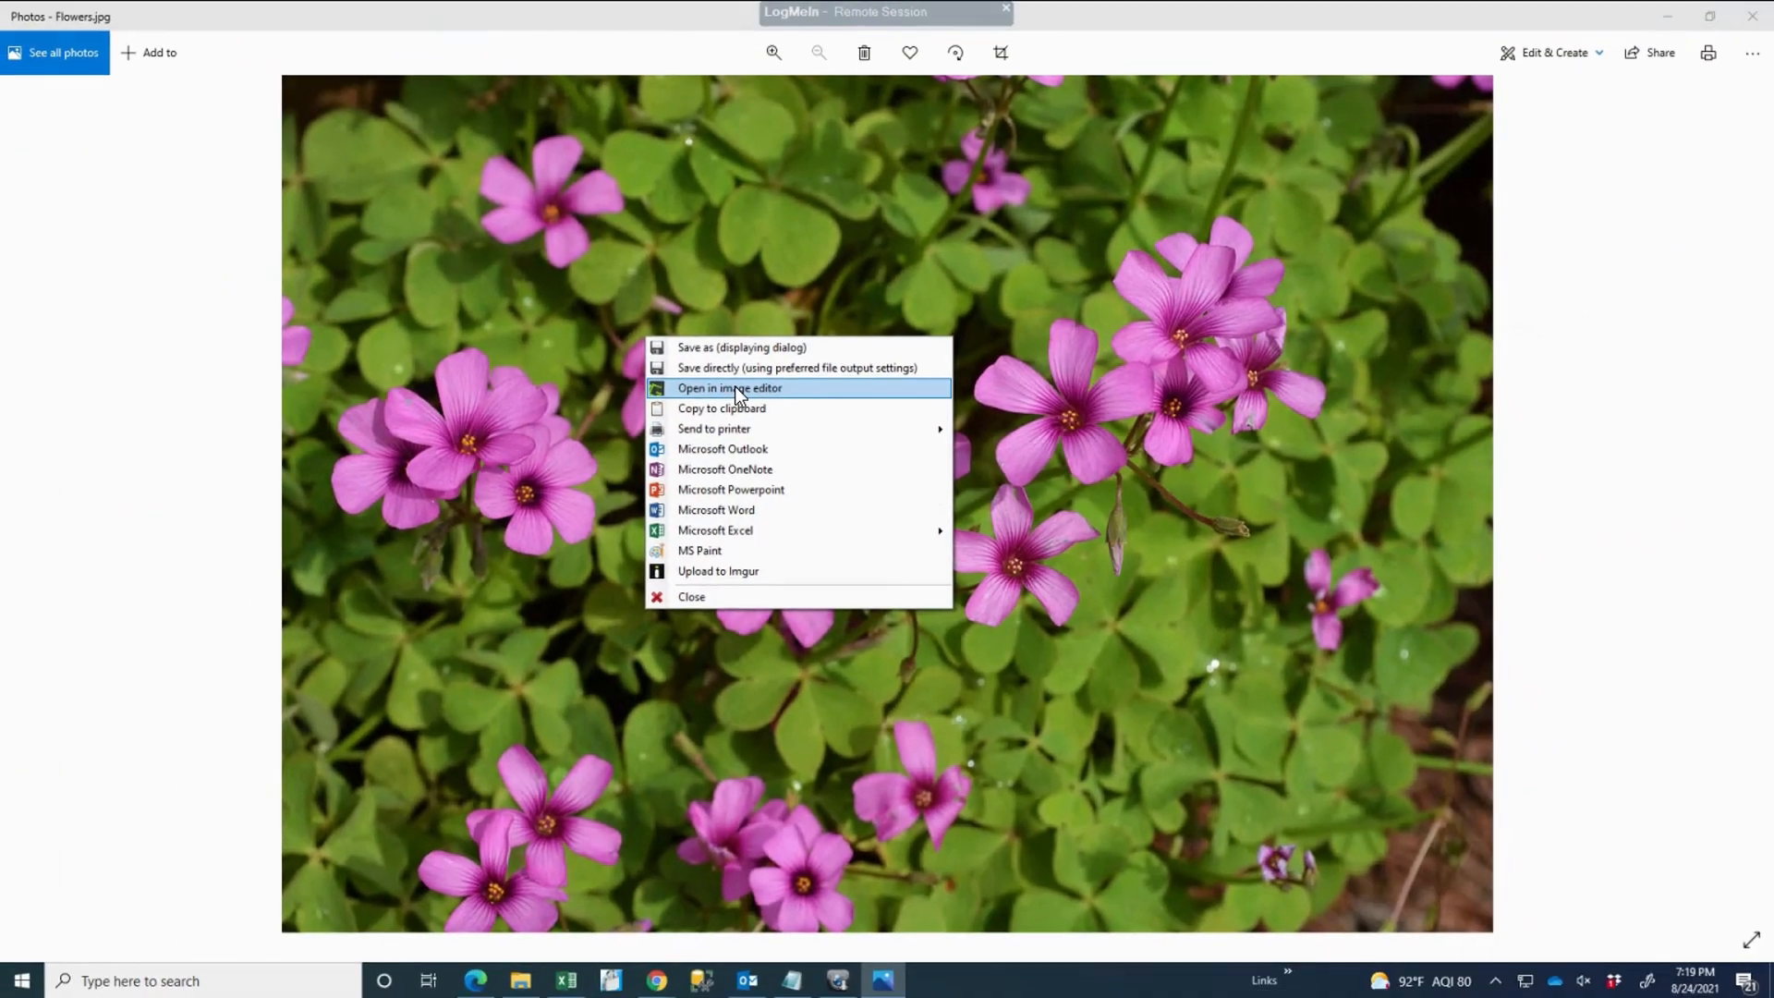
click(695, 332)
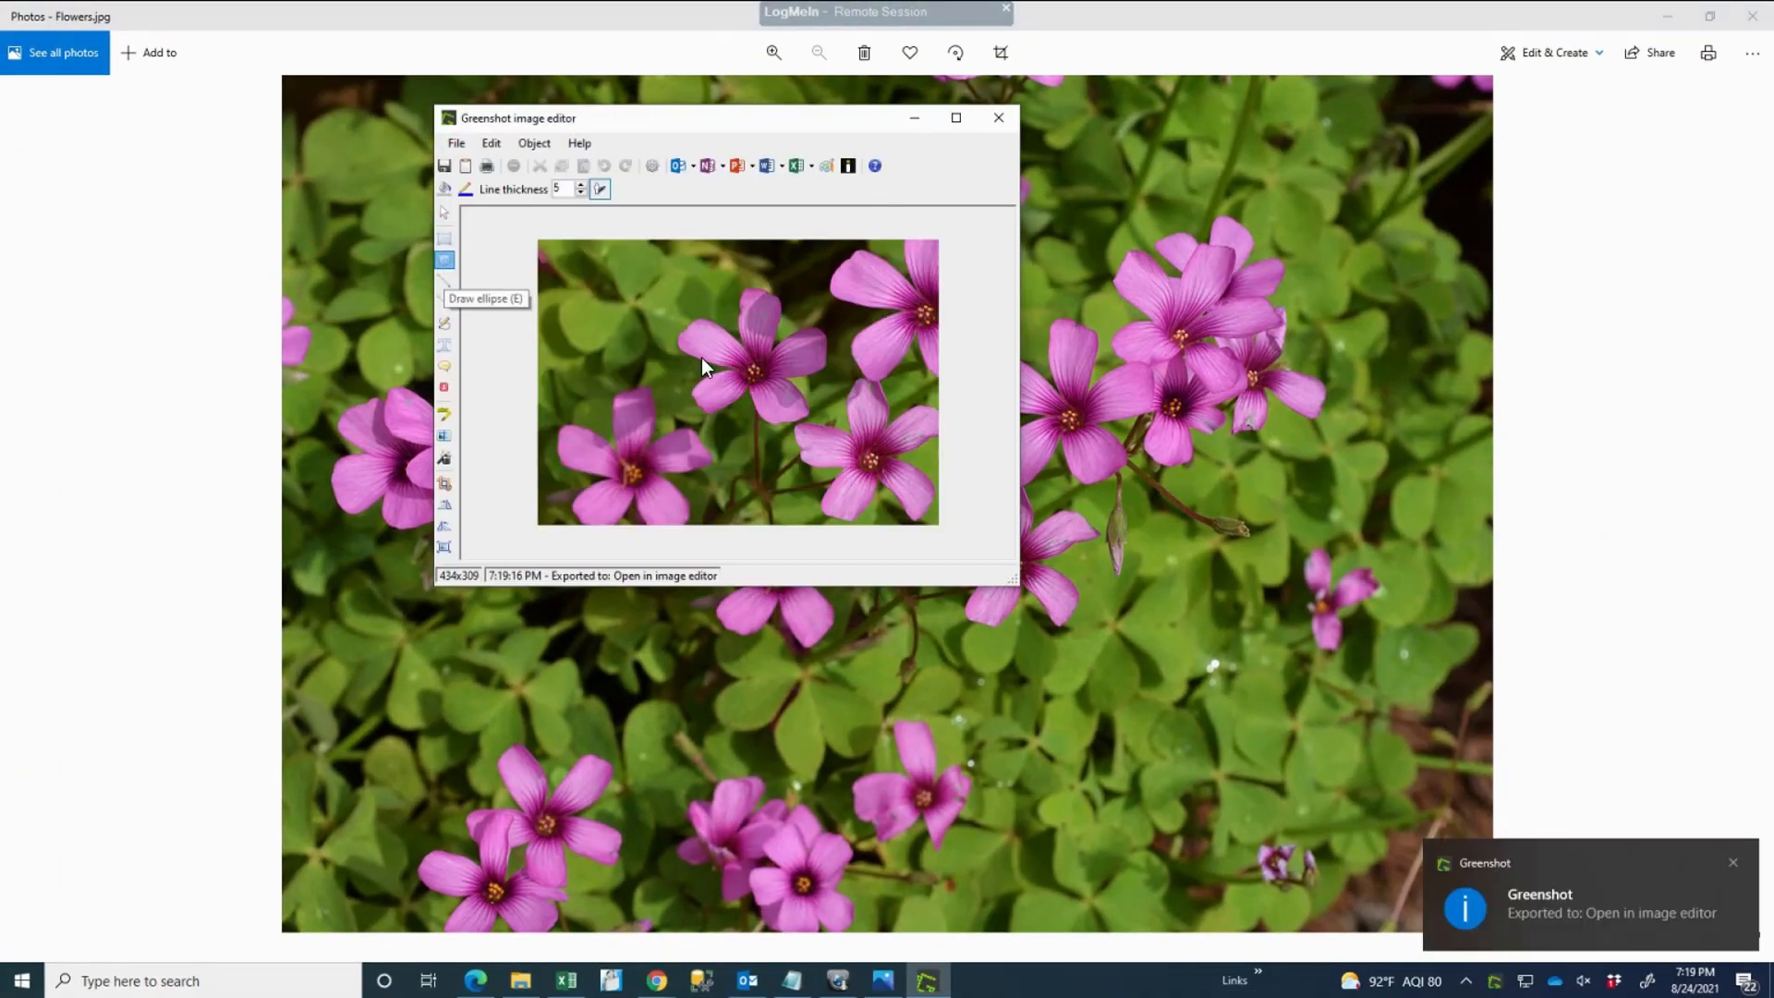
Step: Circle the top-centre flower with an ellipse of line thickness 9 in green #00FF00
click(444, 260)
drag(675, 291, 829, 423)
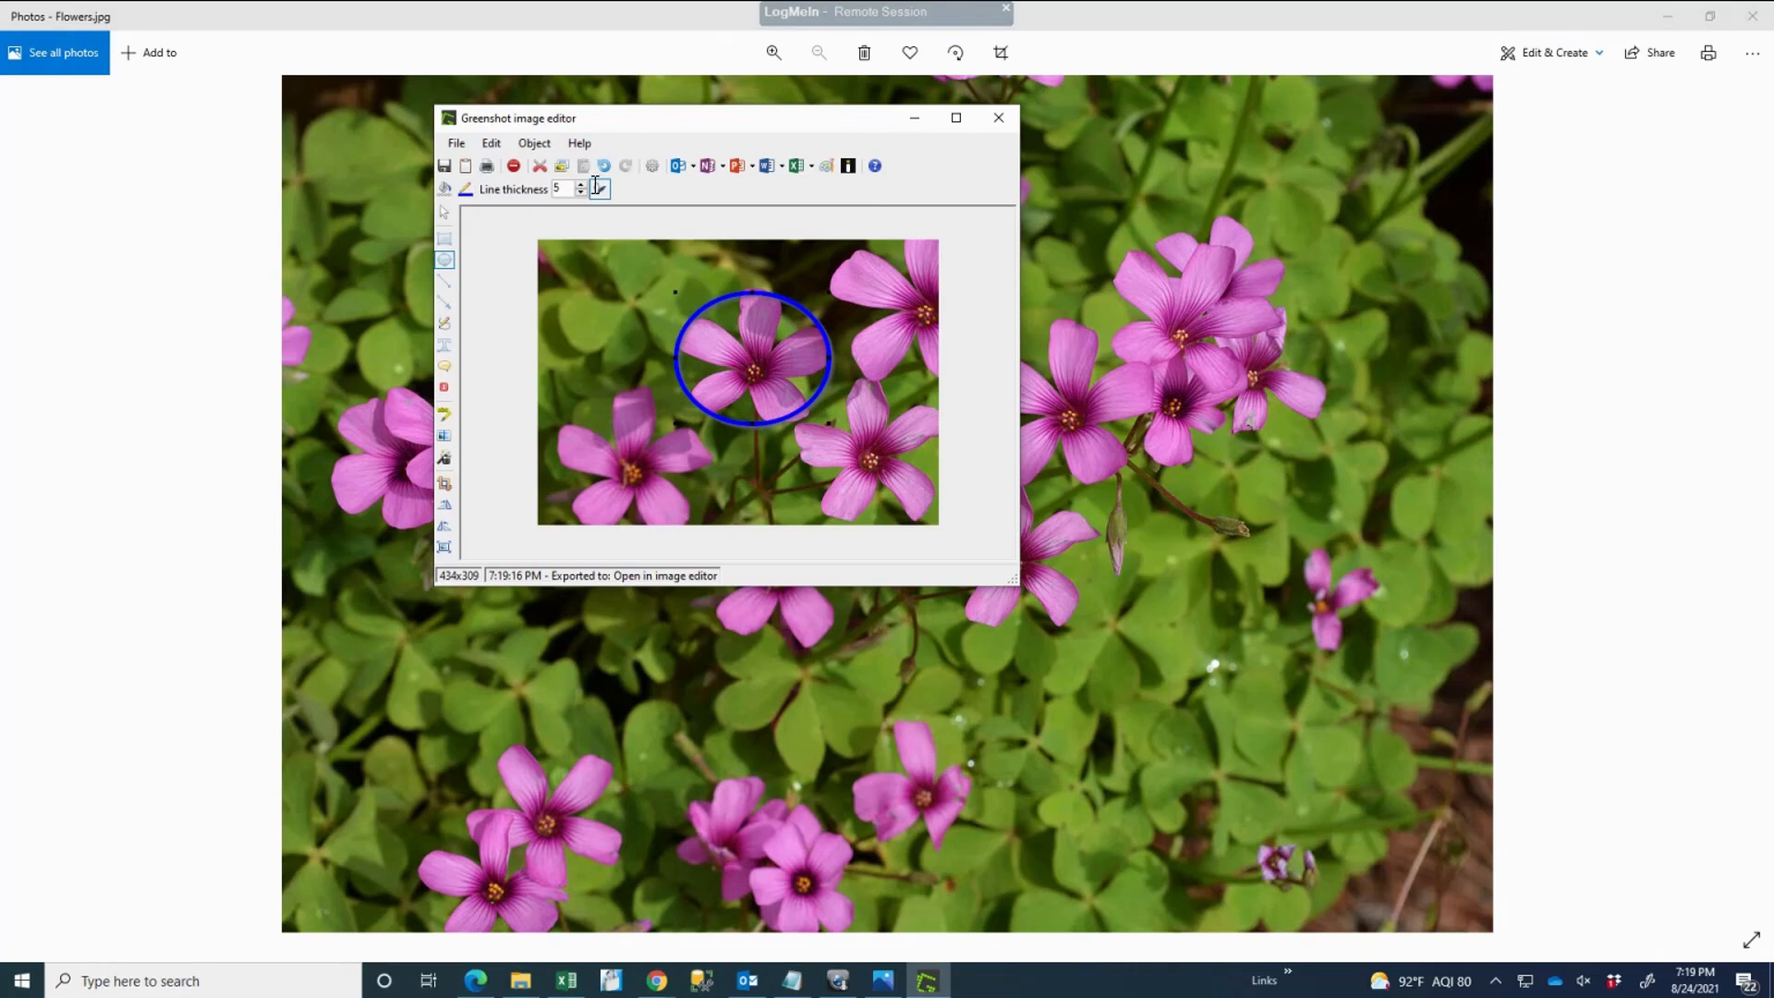
click(581, 184)
click(581, 184)
click(580, 184)
click(580, 184)
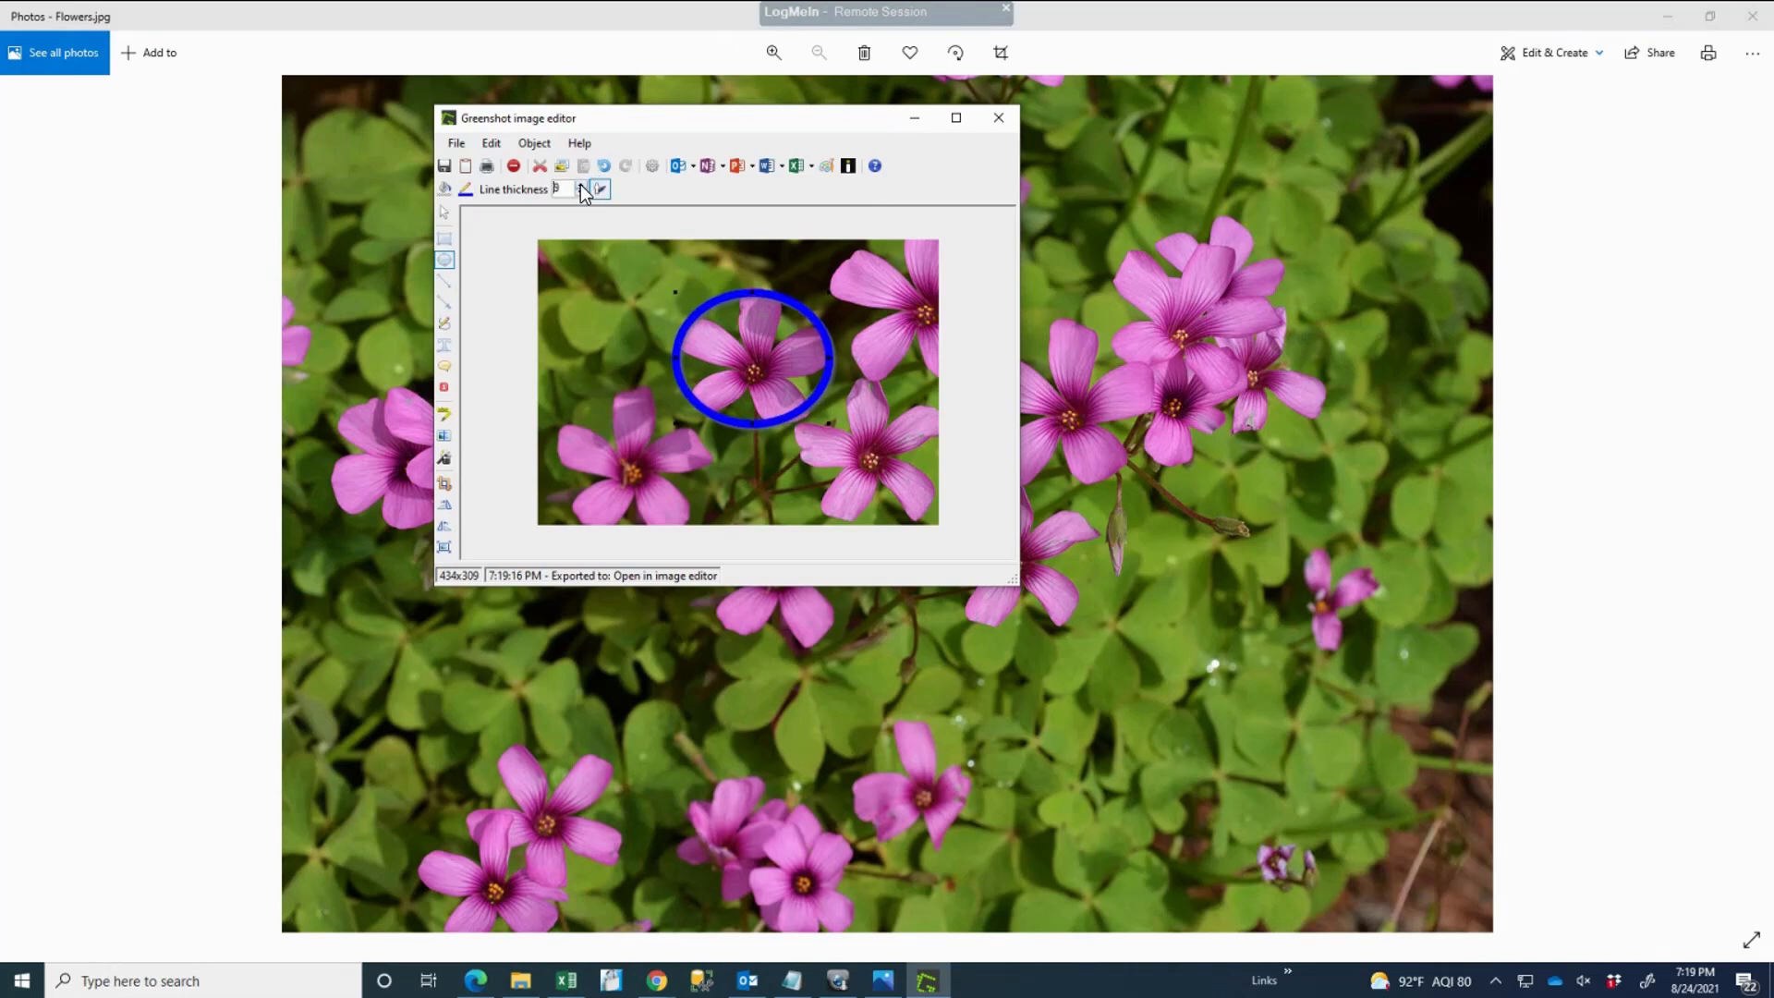
click(466, 189)
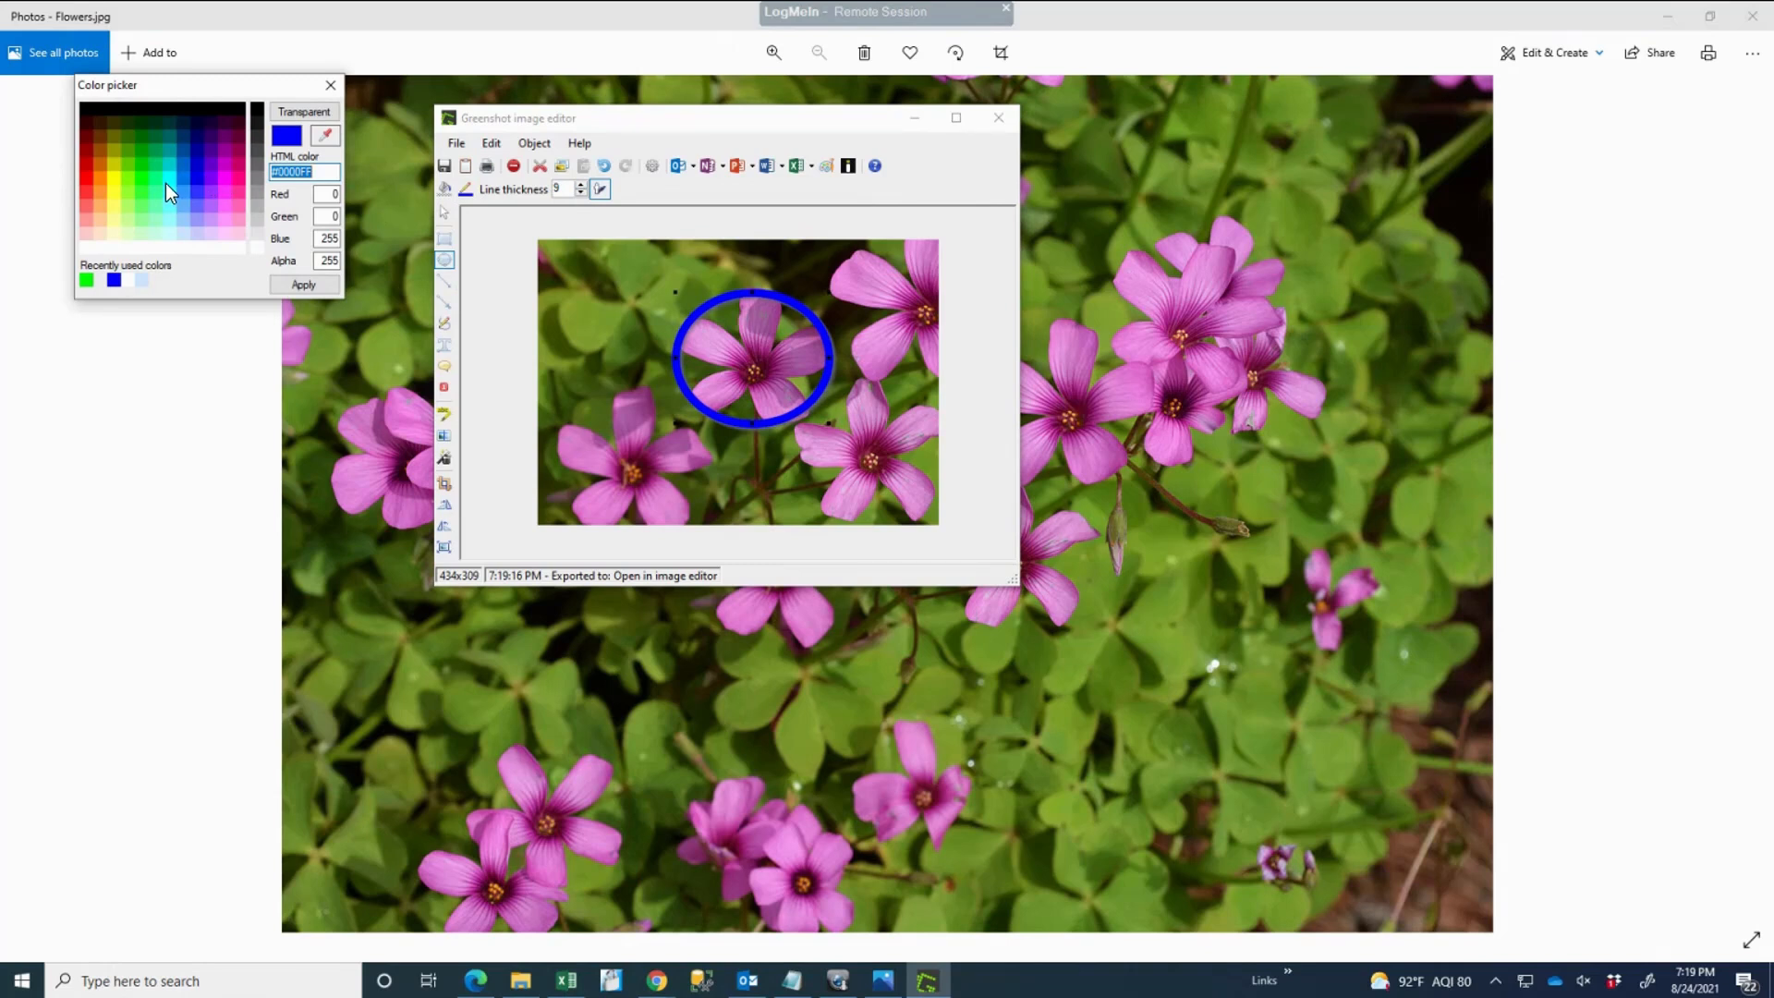
click(140, 180)
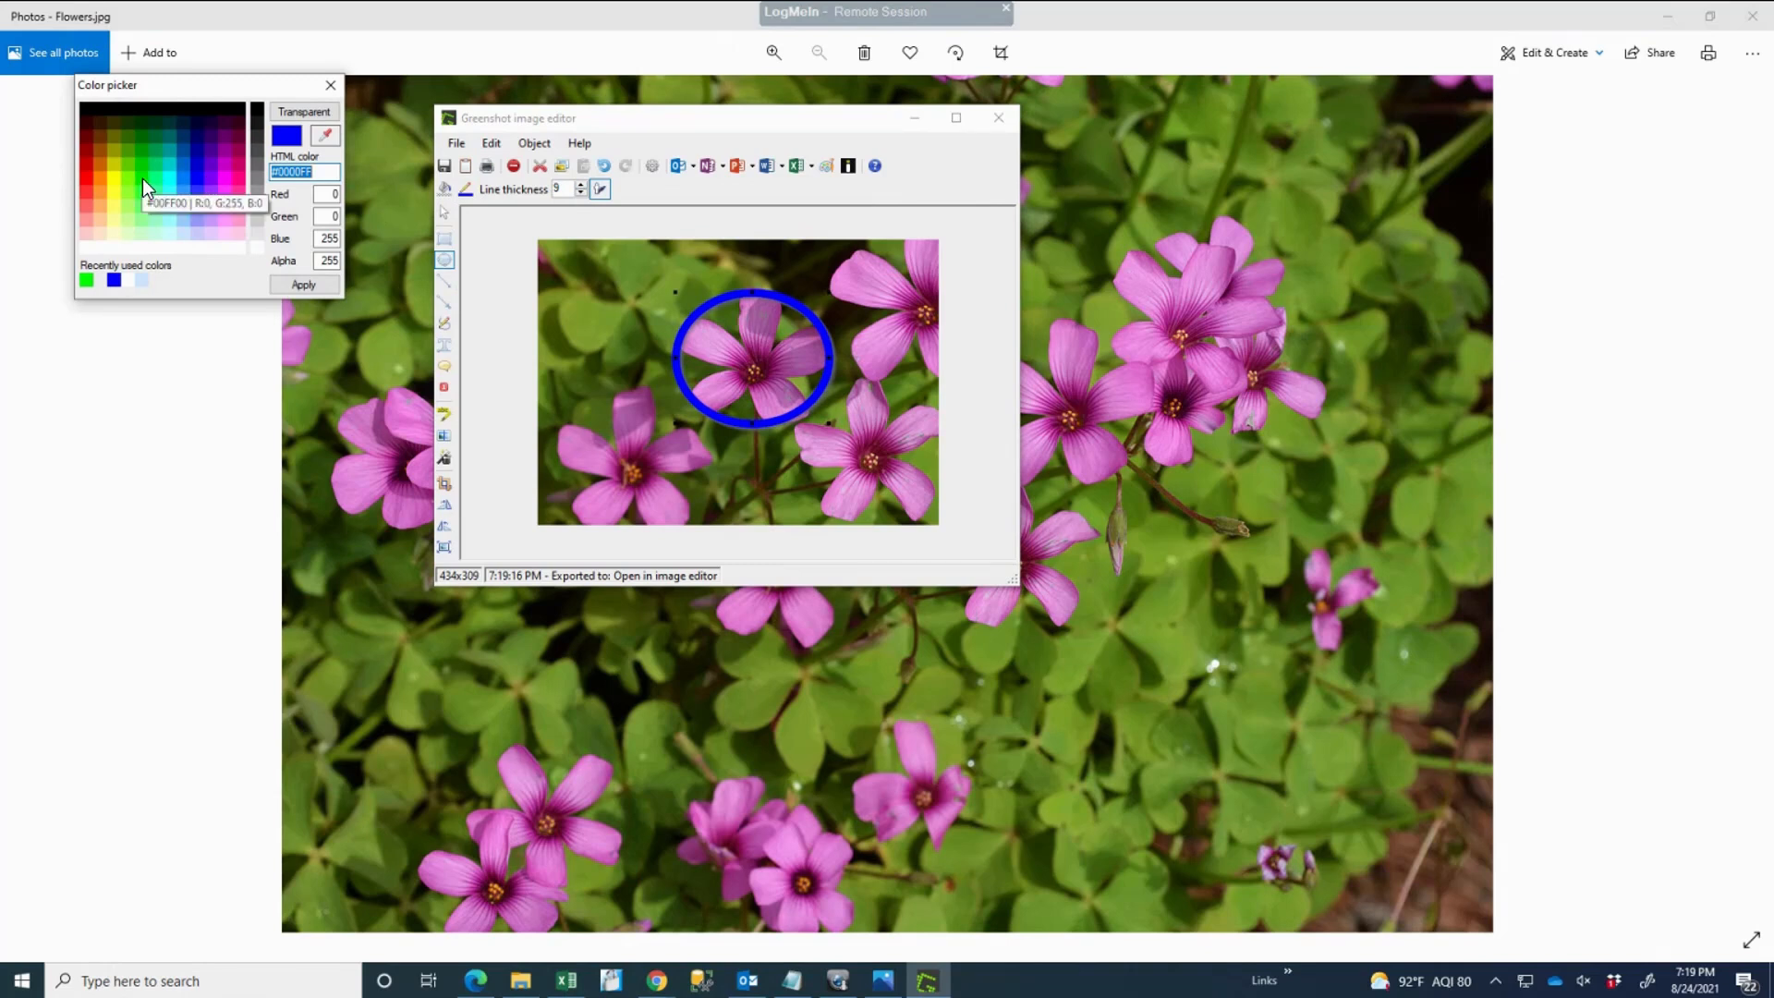
click(313, 284)
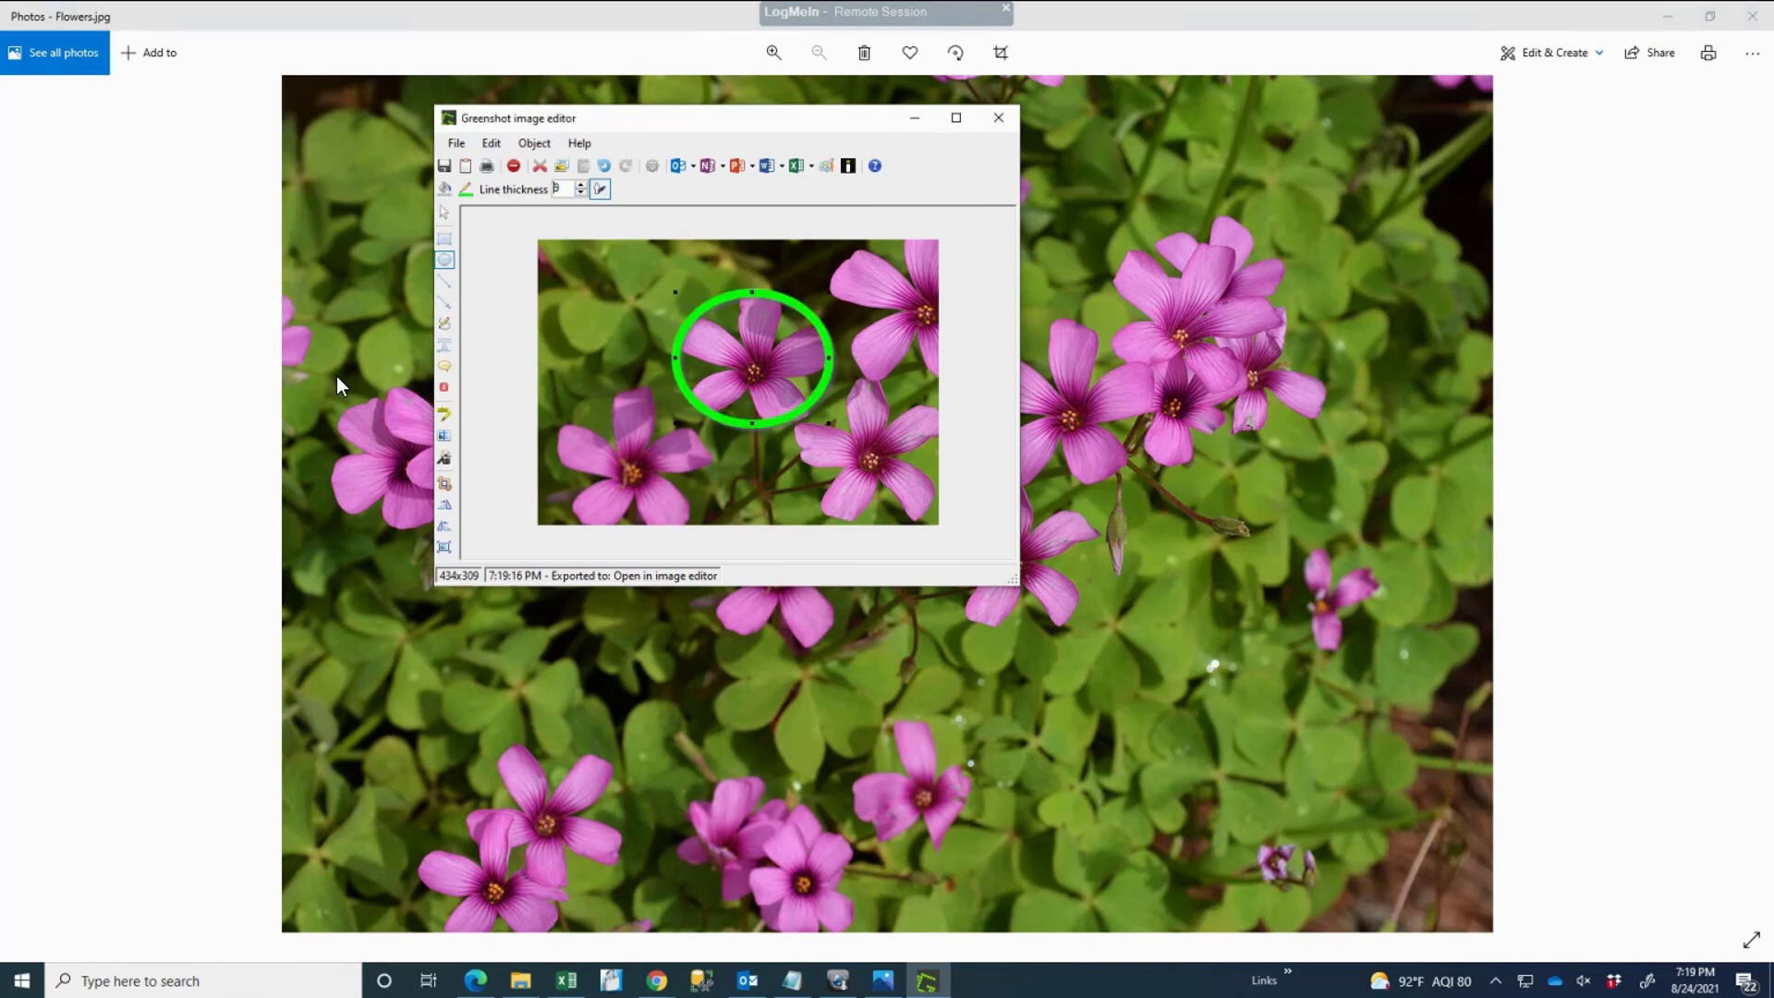
click(445, 238)
Step: Draw a red-outlined rectangle in the top-left corner filled with cyan #00FFFF
mouse_move(544, 246)
mouse_down()
mouse_move(618, 351)
mouse_move(667, 356)
mouse_up()
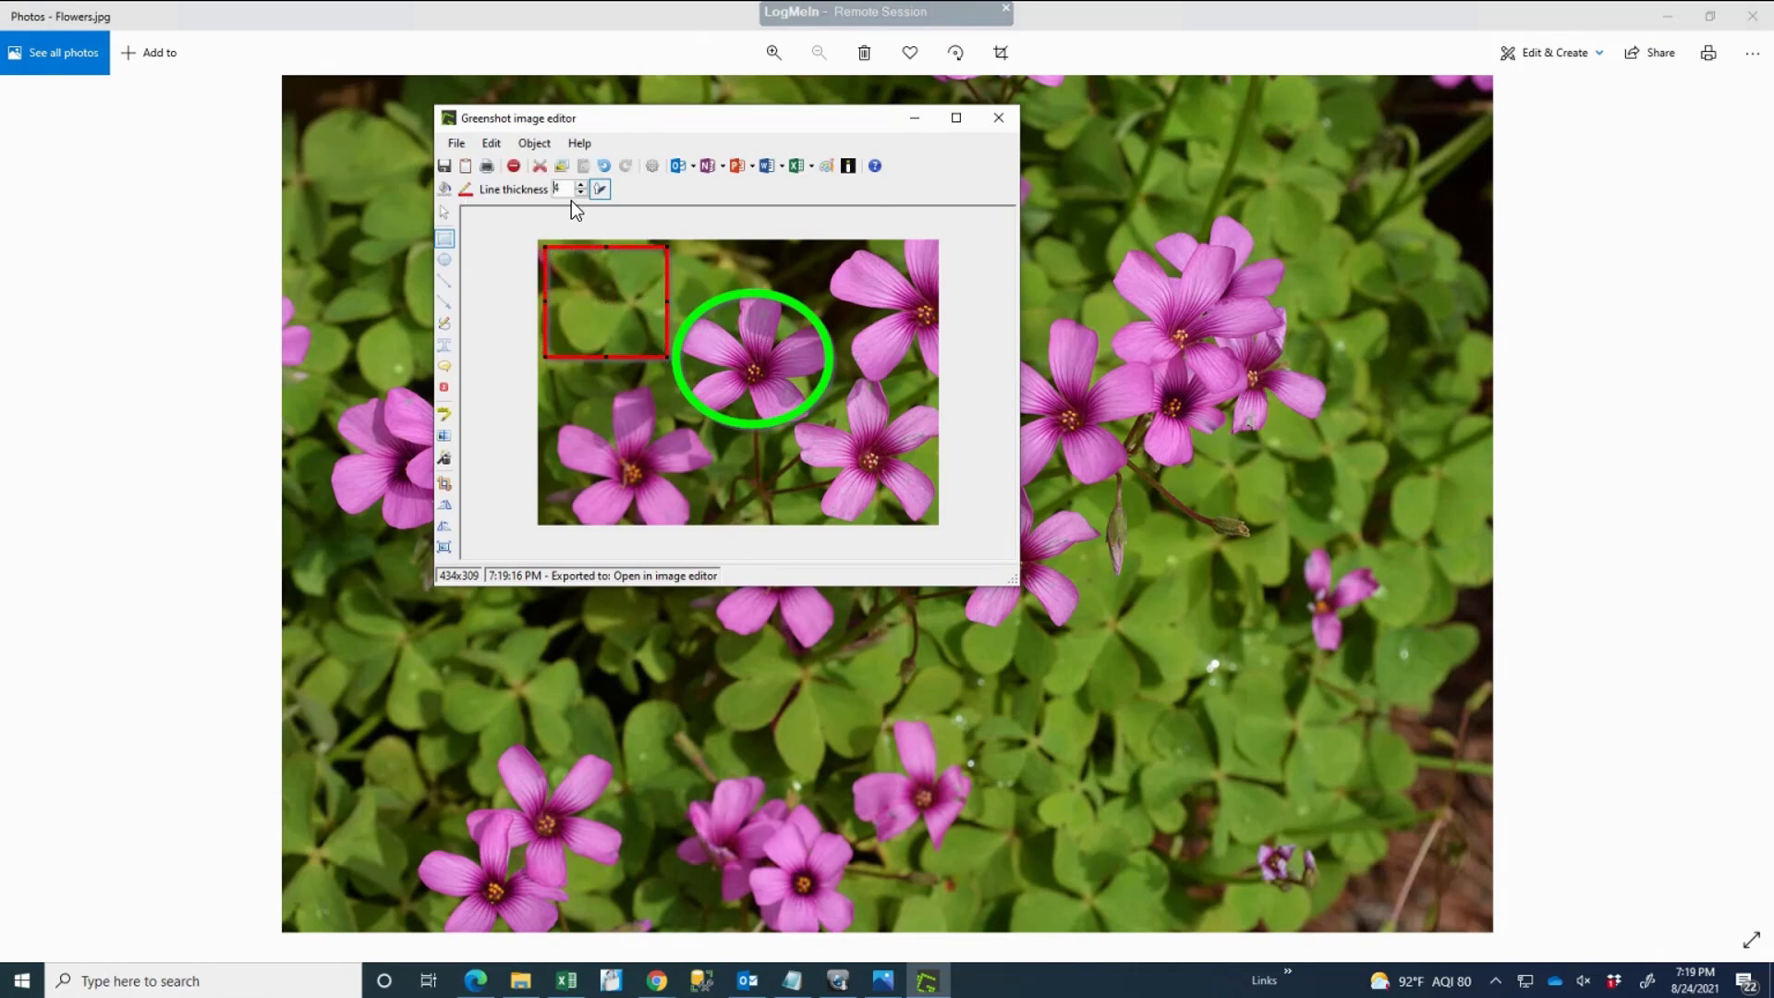
click(444, 188)
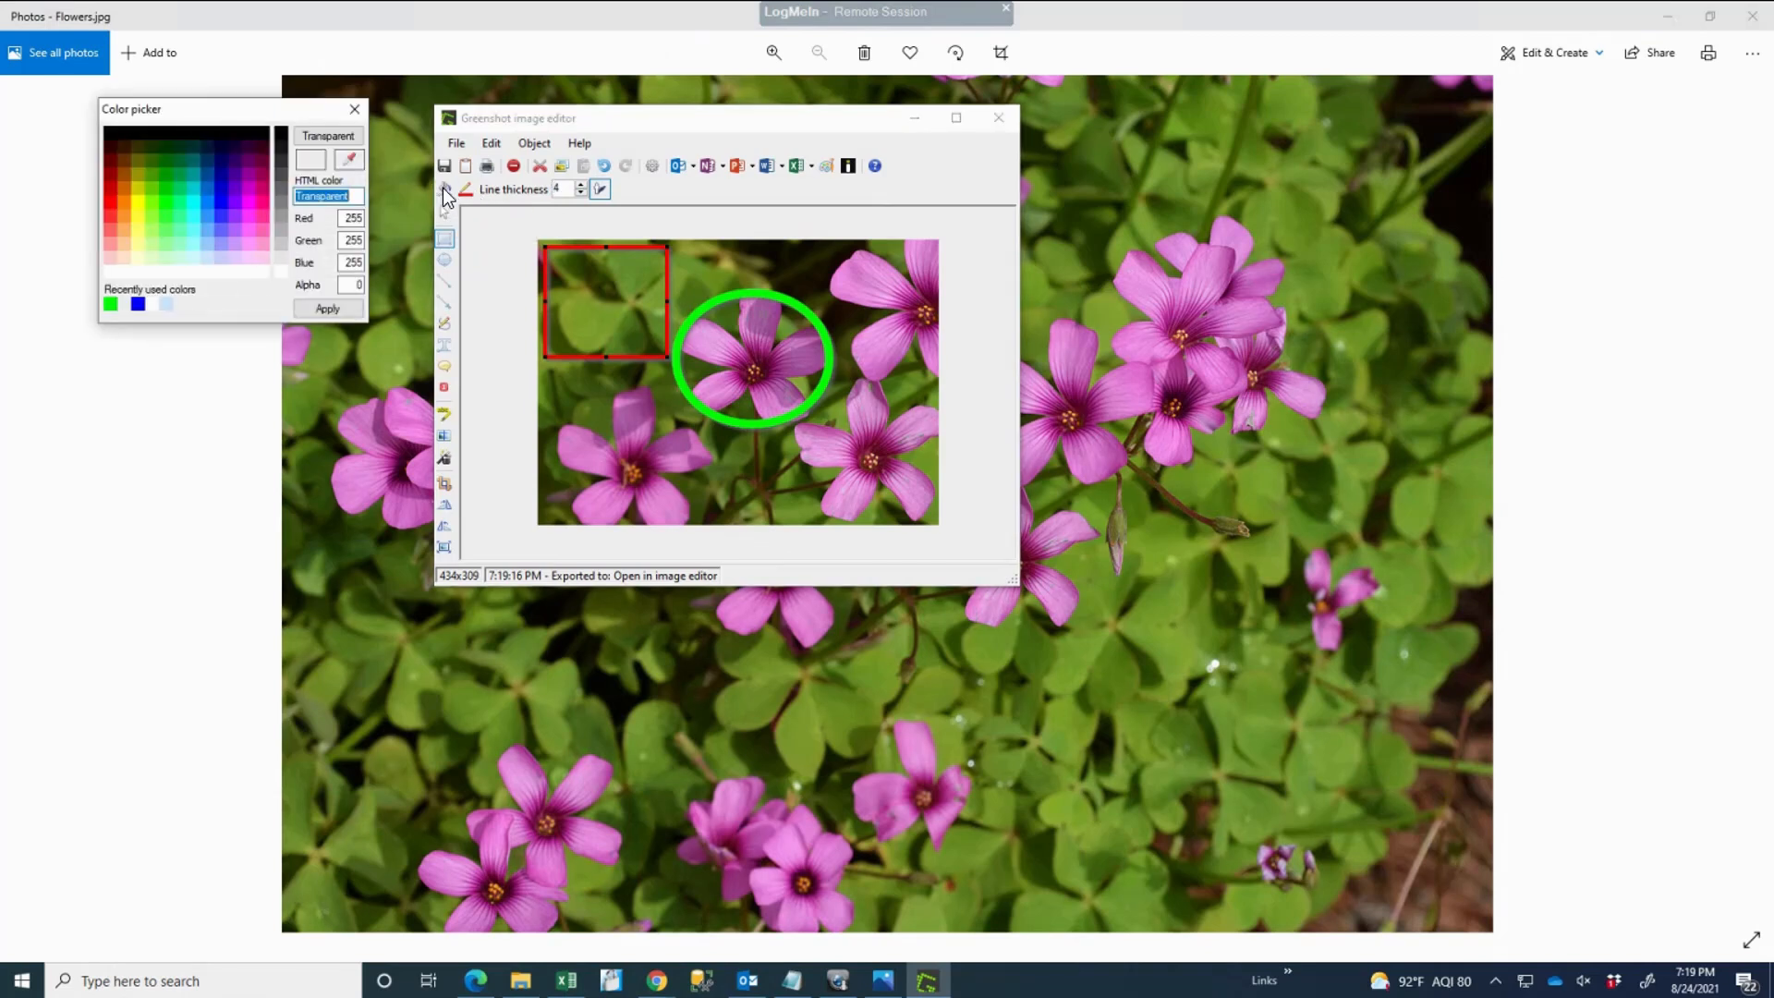
click(194, 198)
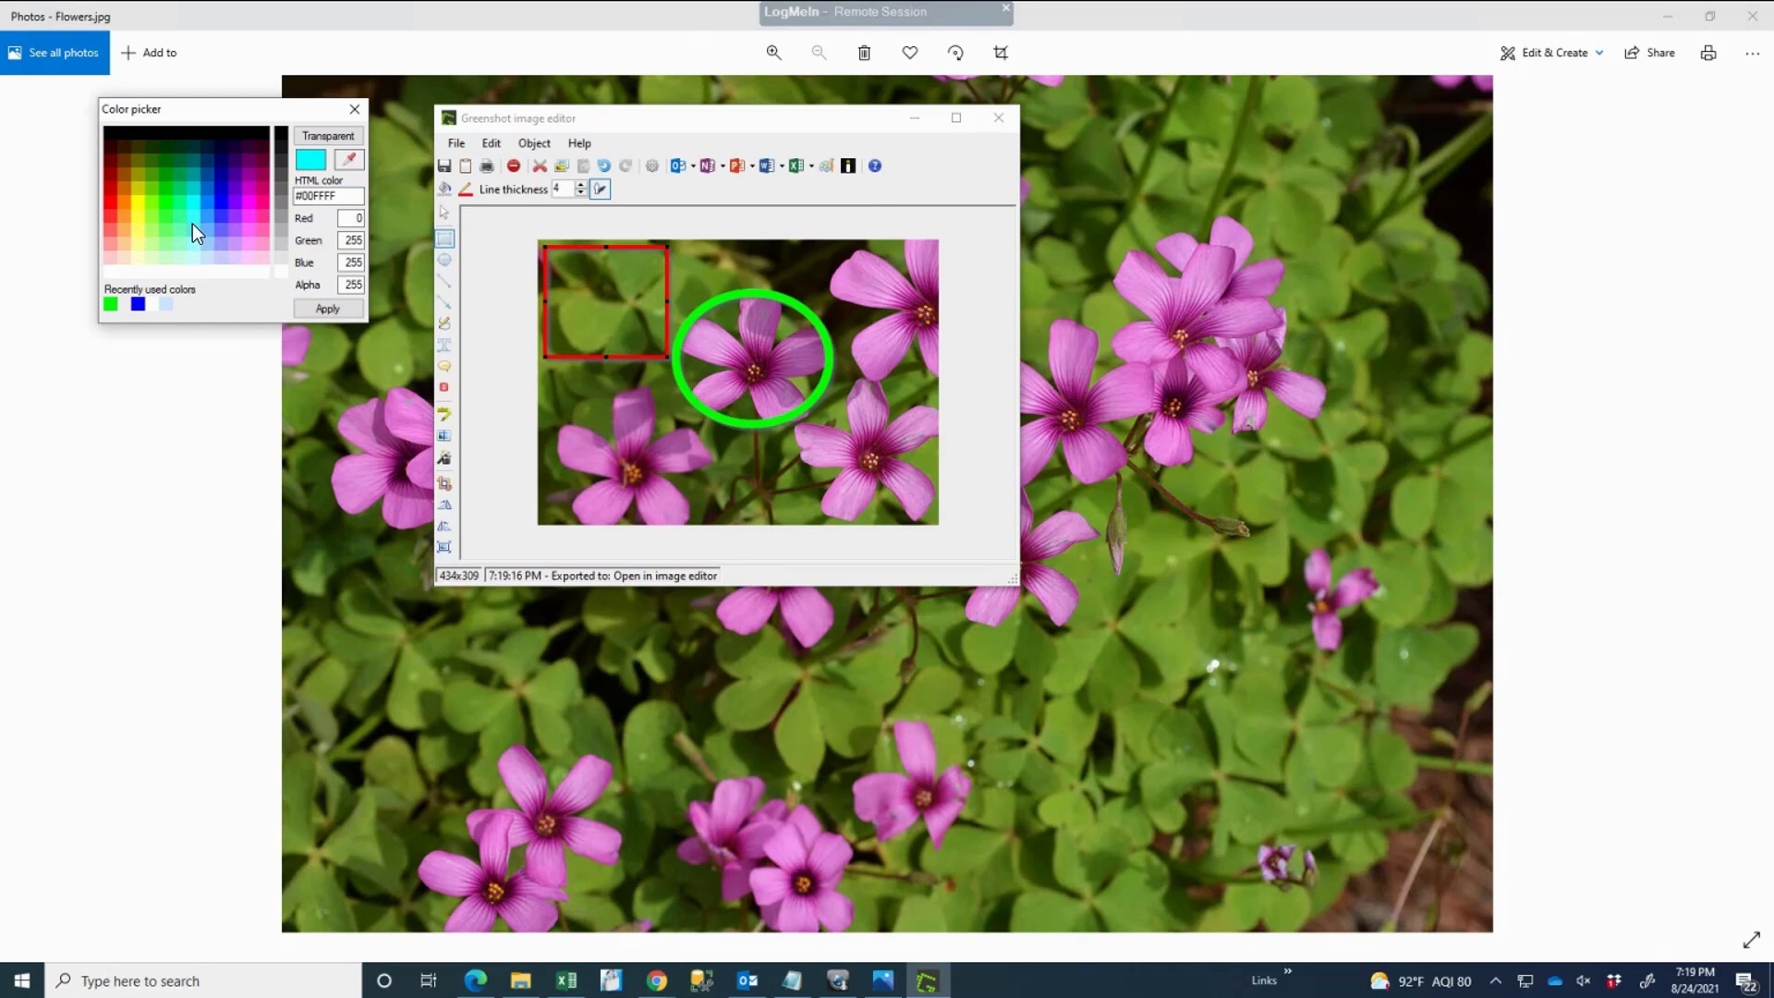
click(323, 308)
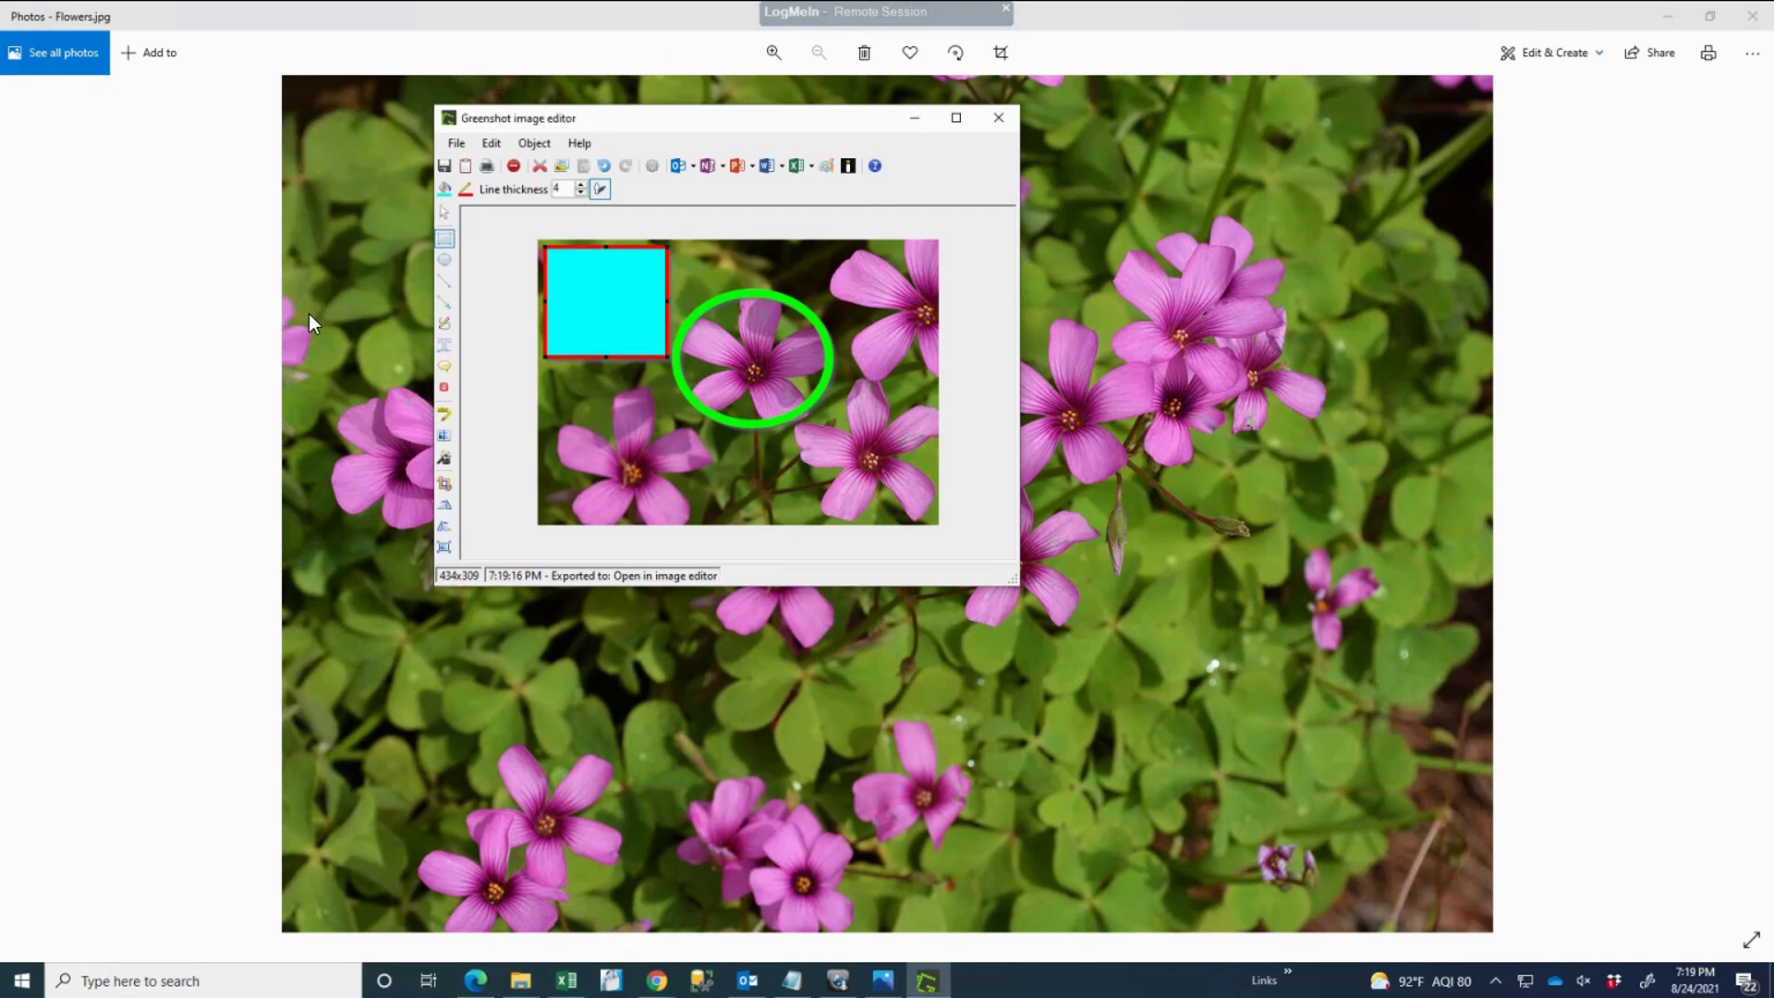
key(l)
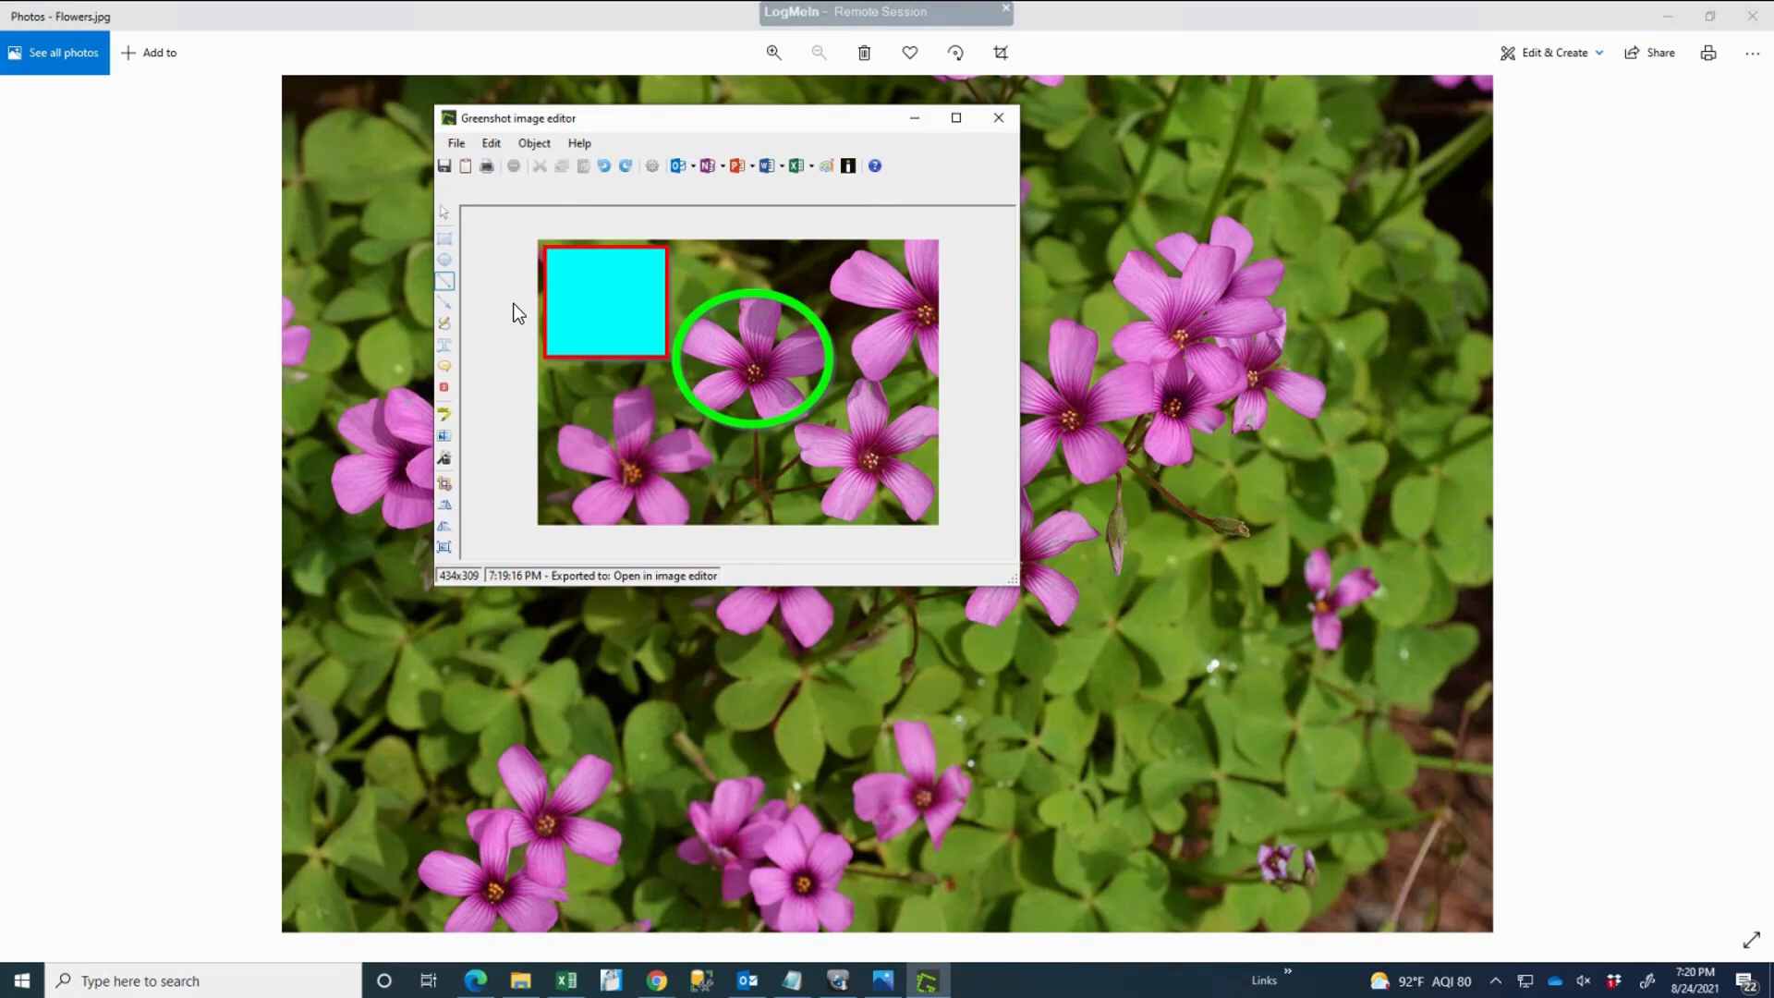
Step: Draw a red #FF0000 arrow pointing at the lower-right flower
click(443, 303)
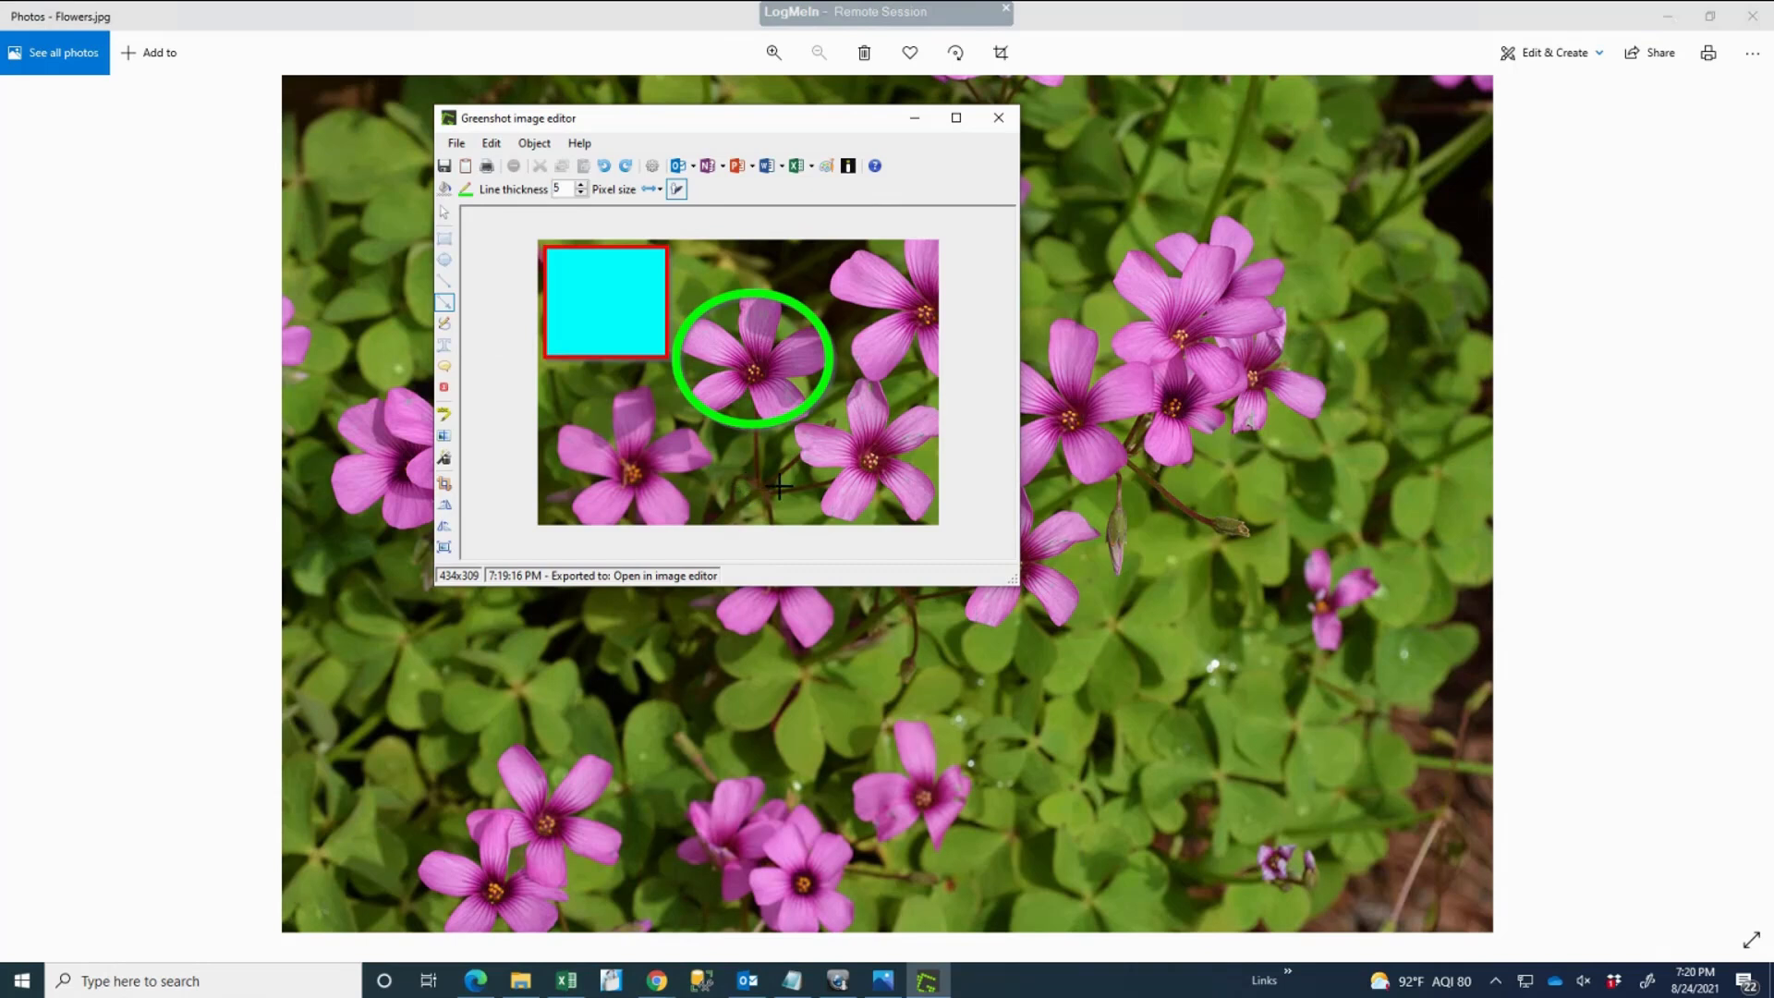
drag(746, 486, 869, 460)
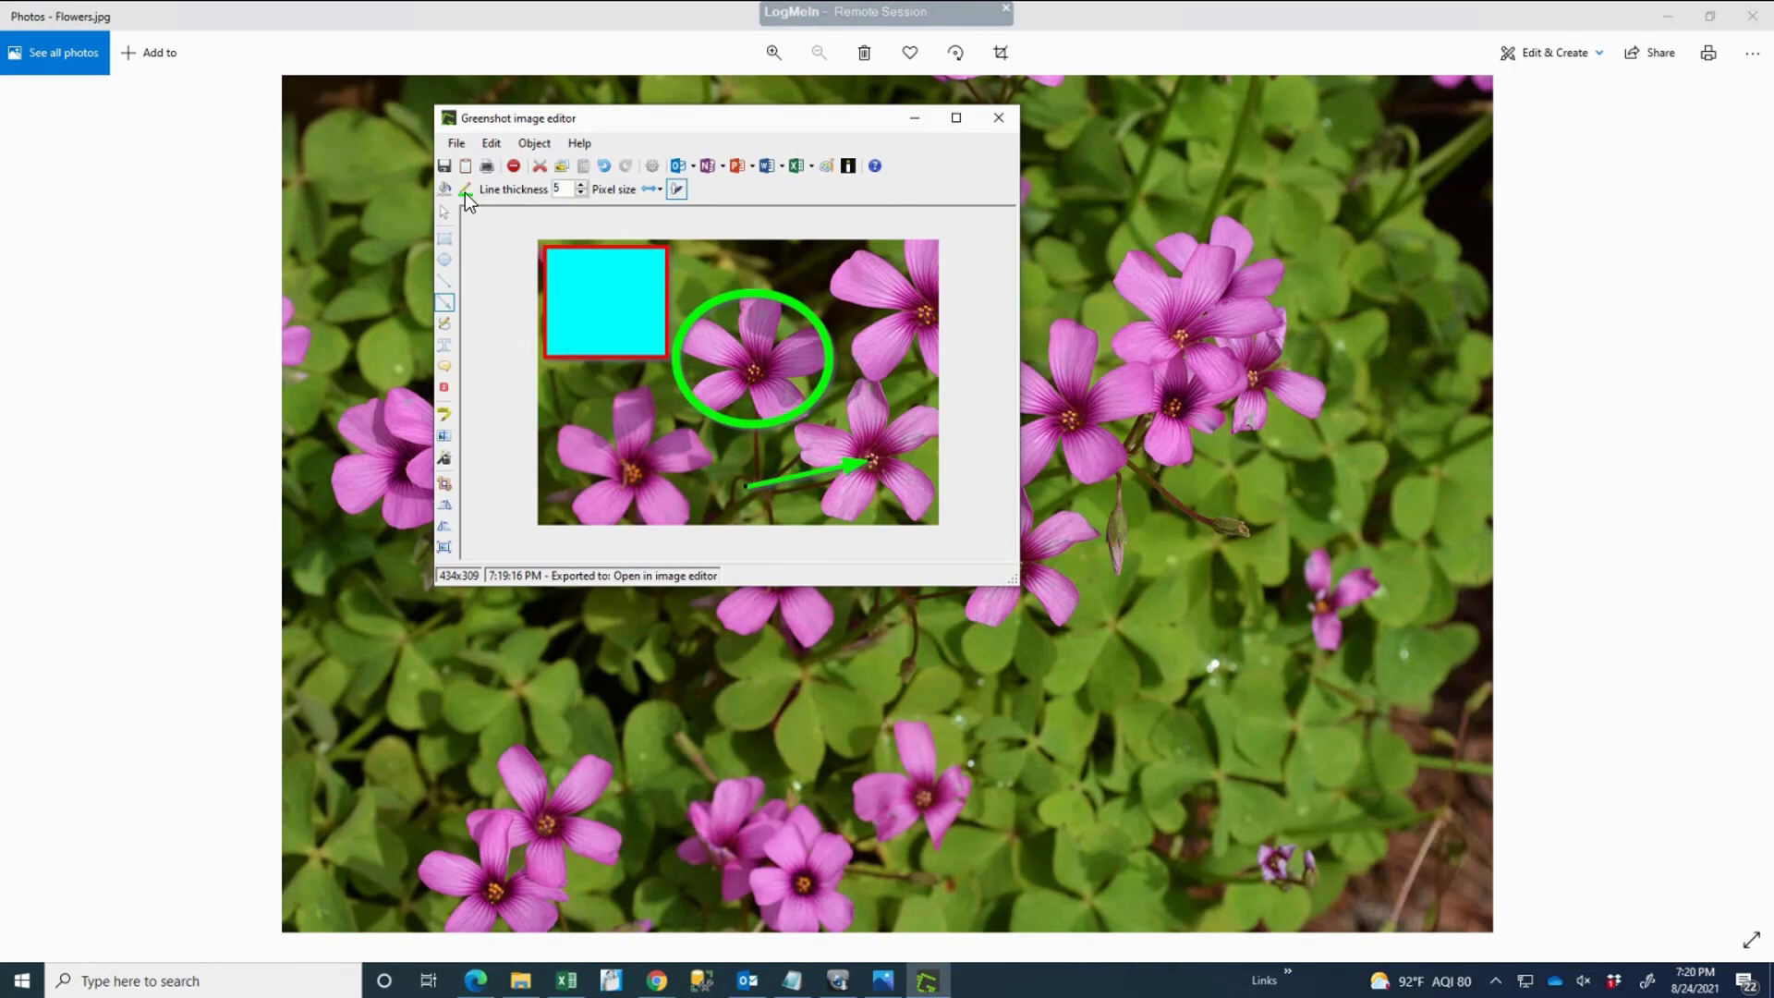
click(465, 191)
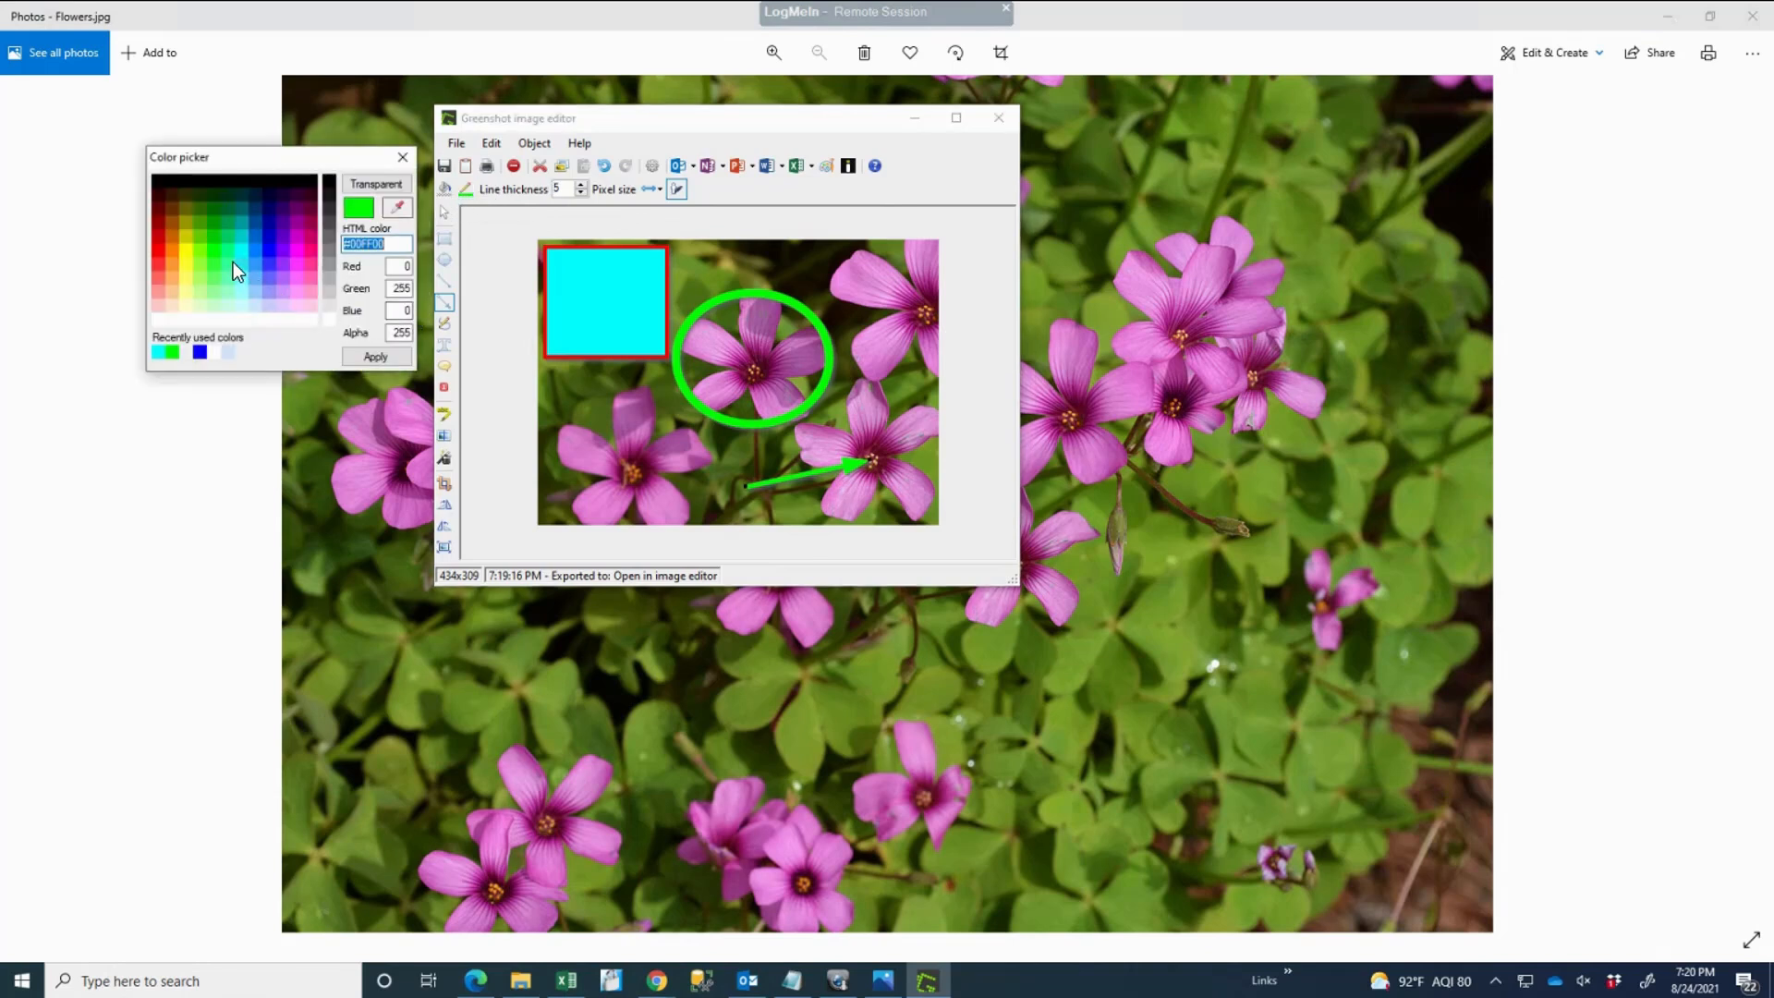
click(159, 252)
click(375, 357)
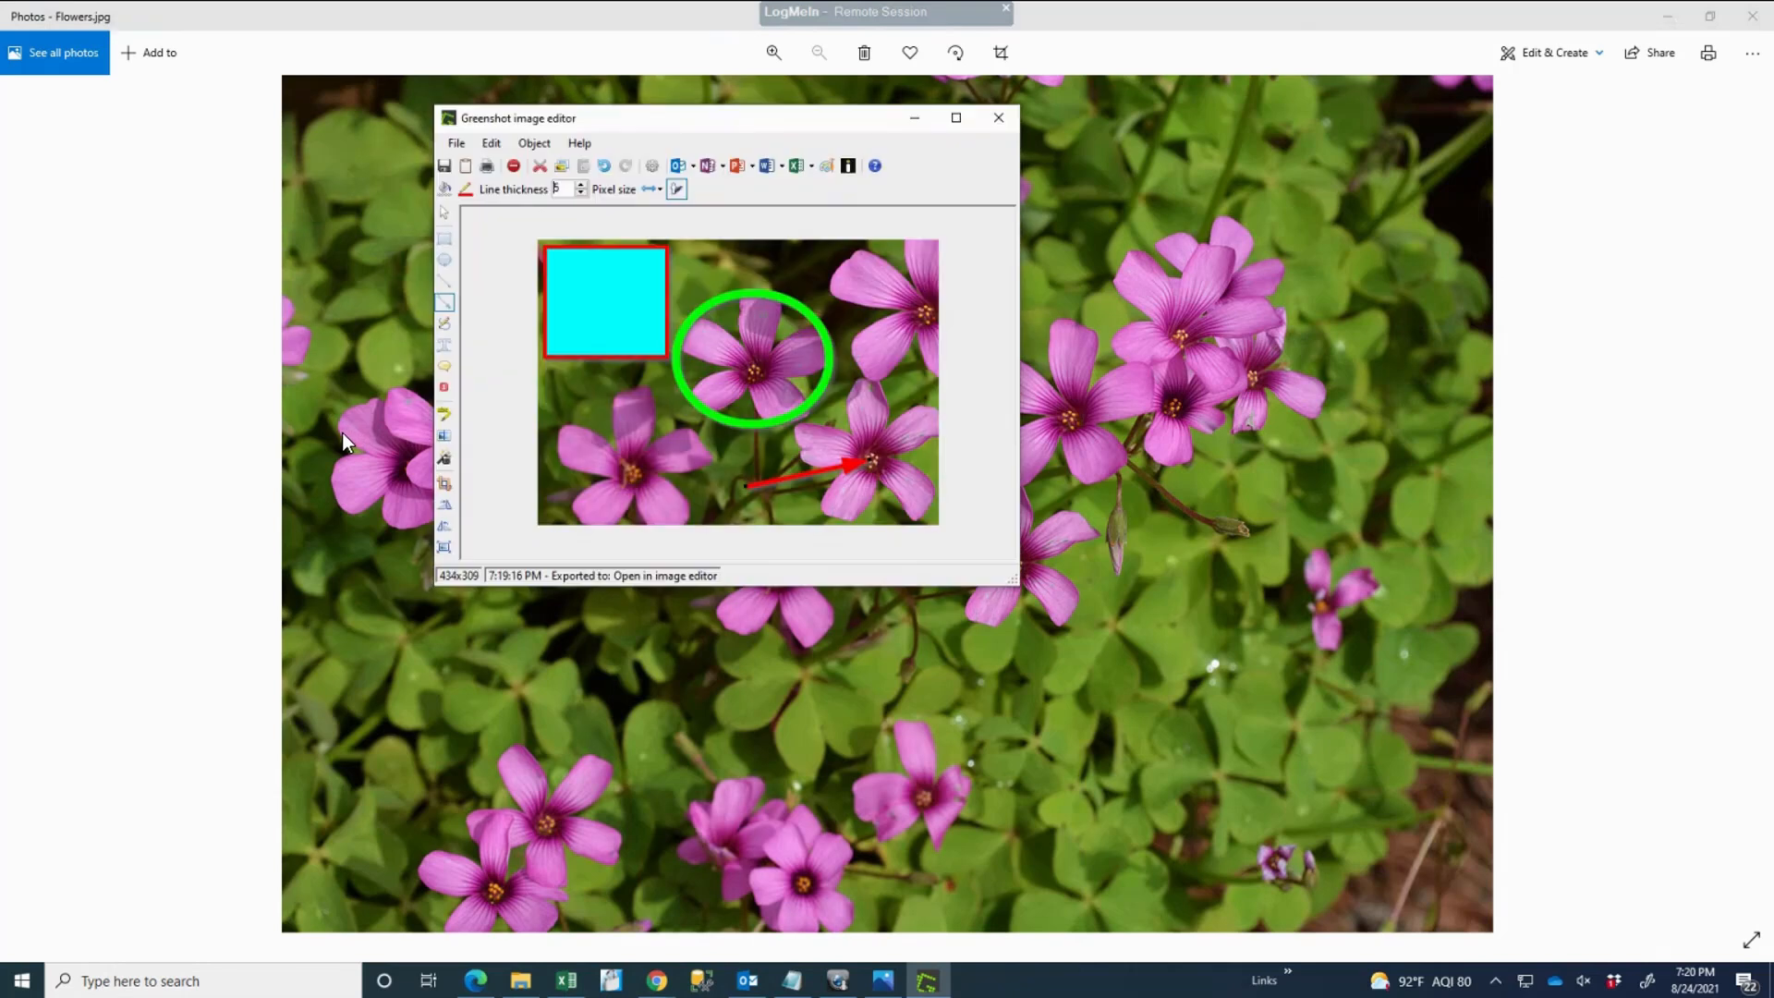
click(446, 368)
Step: Add an empty speech bubble on the lower-left flower, export to Microsoft Outlook, and close the editor
drag(582, 456, 643, 427)
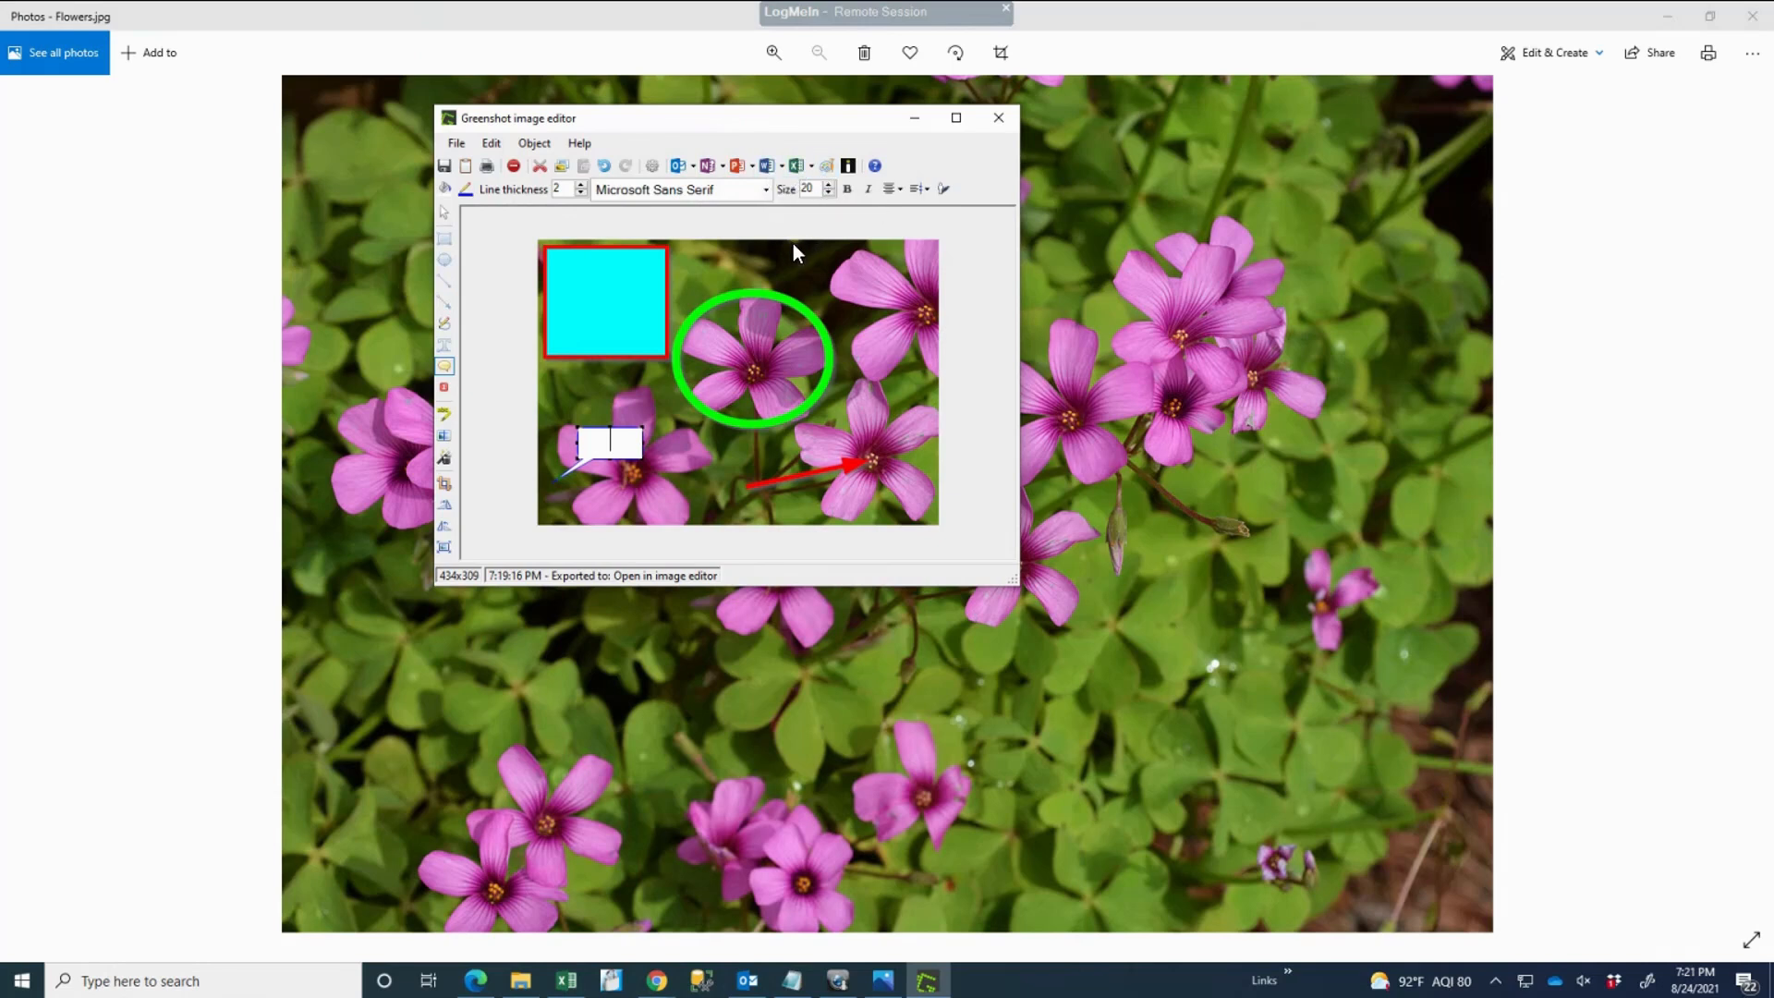
click(675, 165)
click(996, 121)
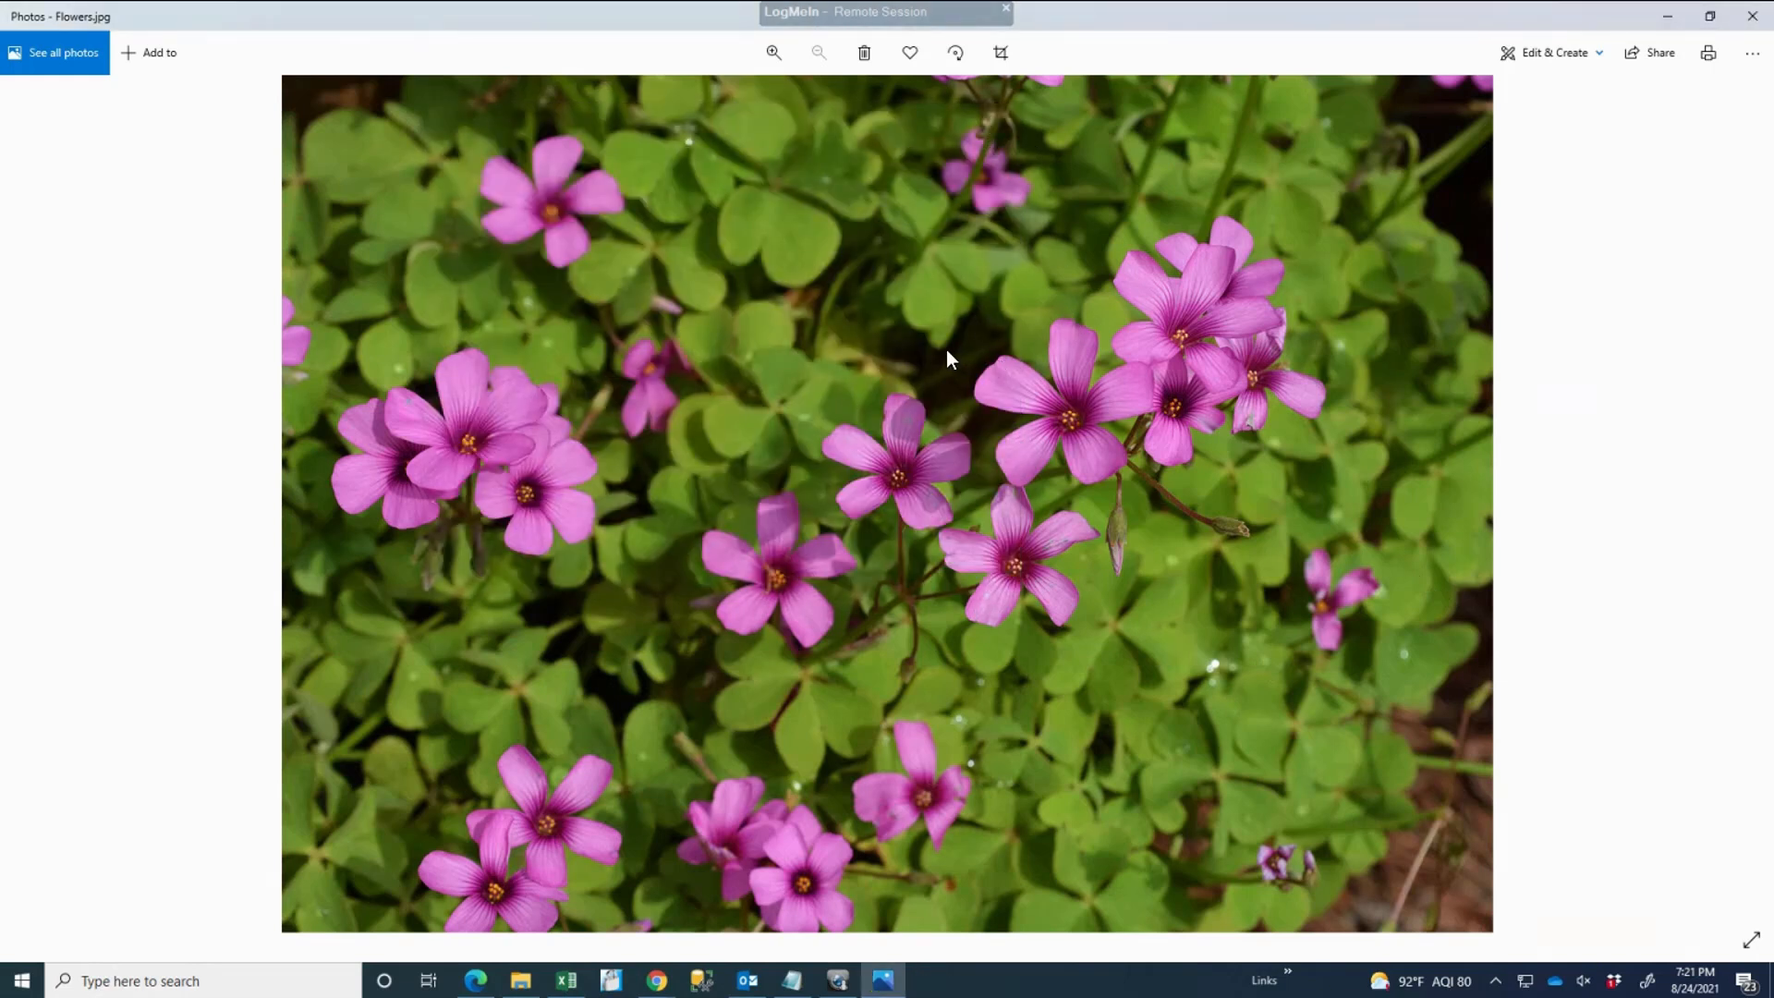
Step: Capture a fresh flower region and send it unannotated into a new Outlook message
key(Print)
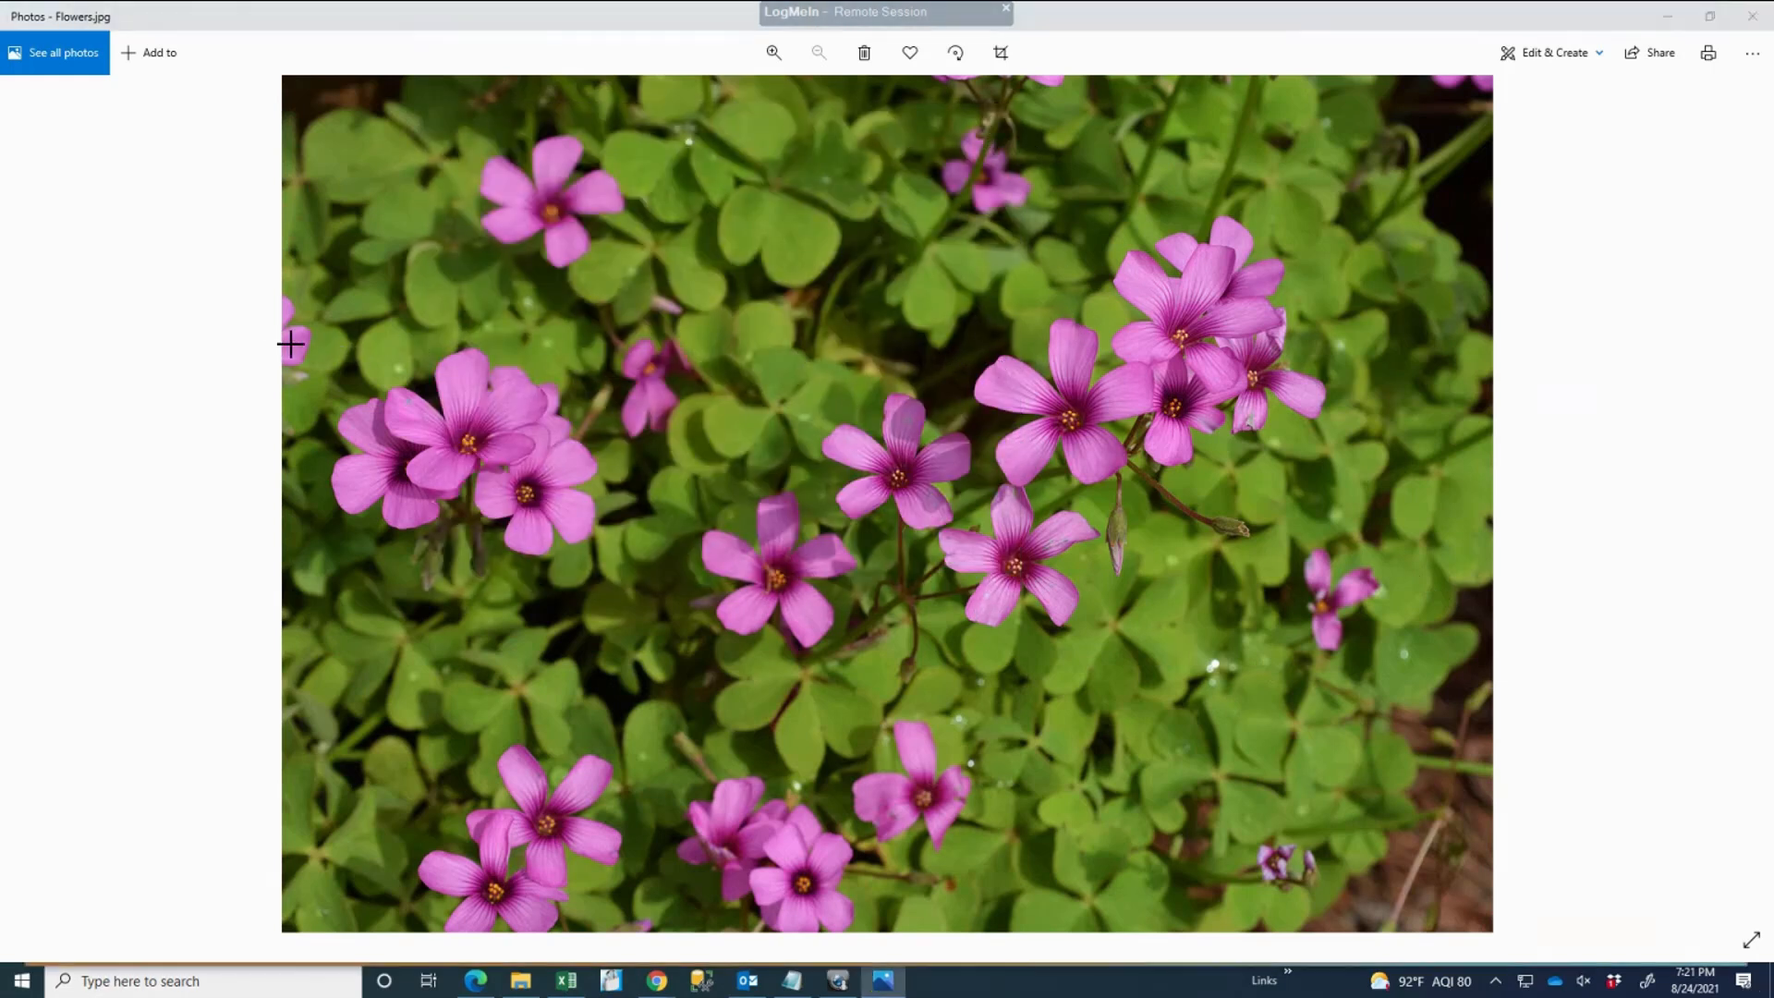
drag(289, 323, 654, 589)
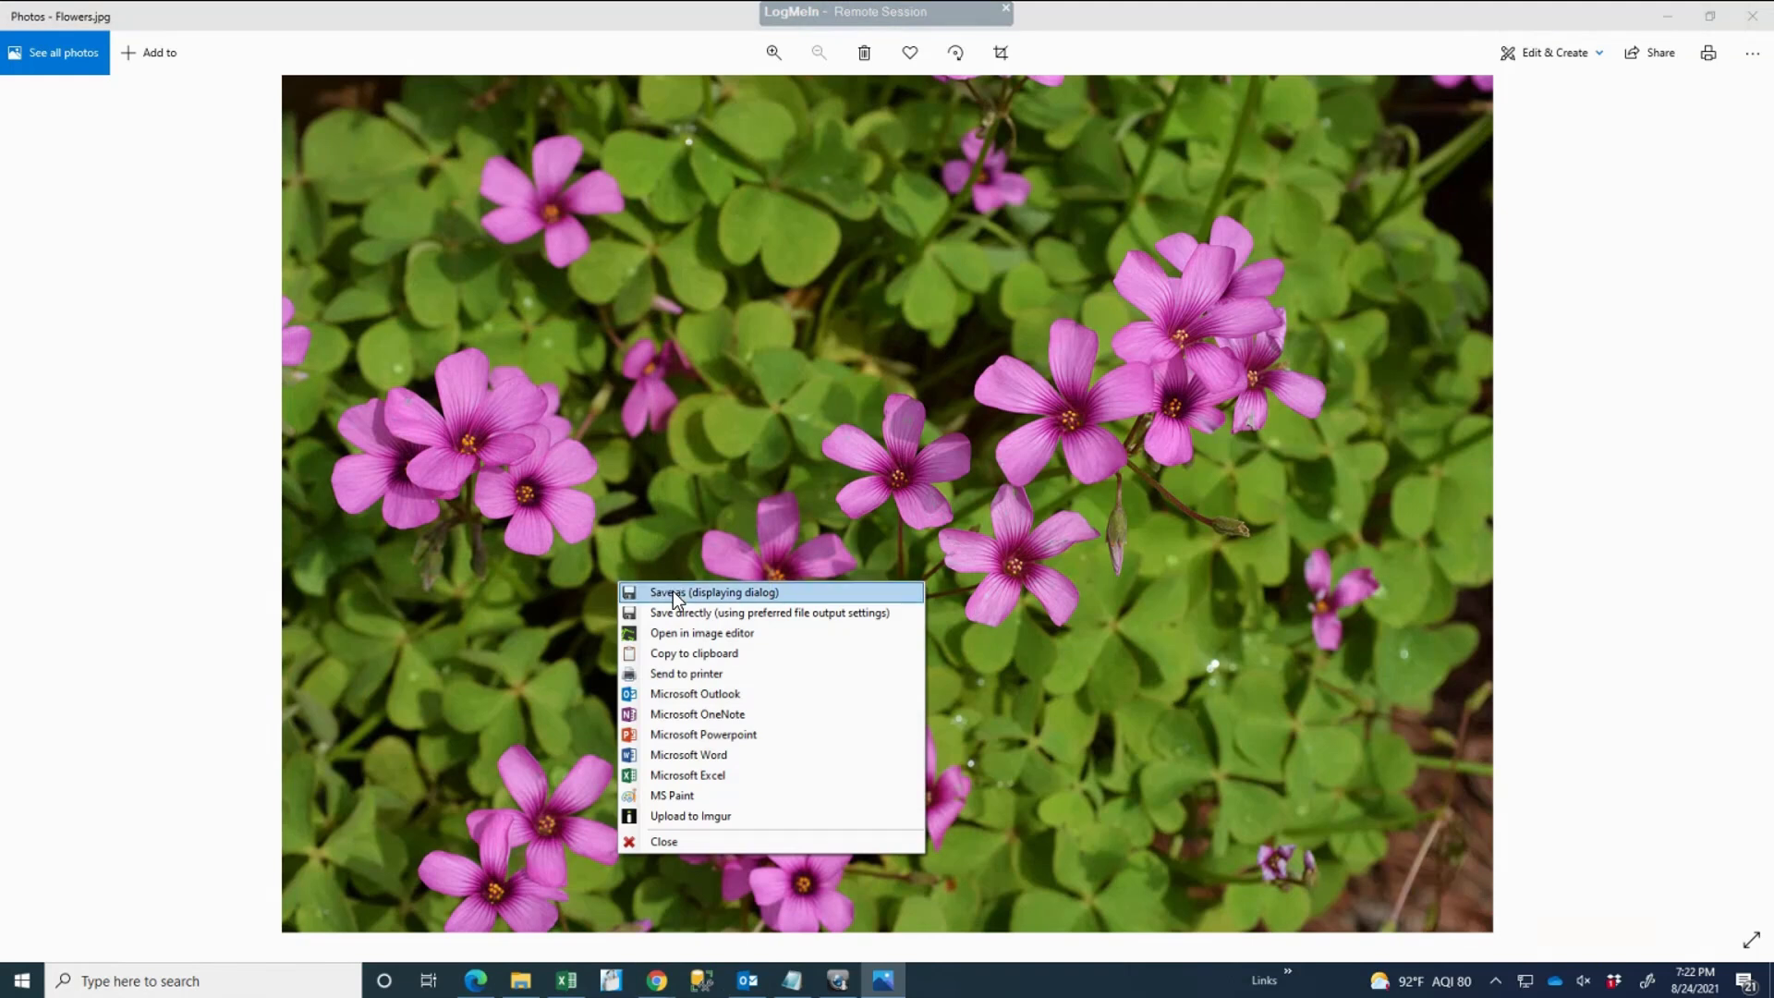
click(684, 695)
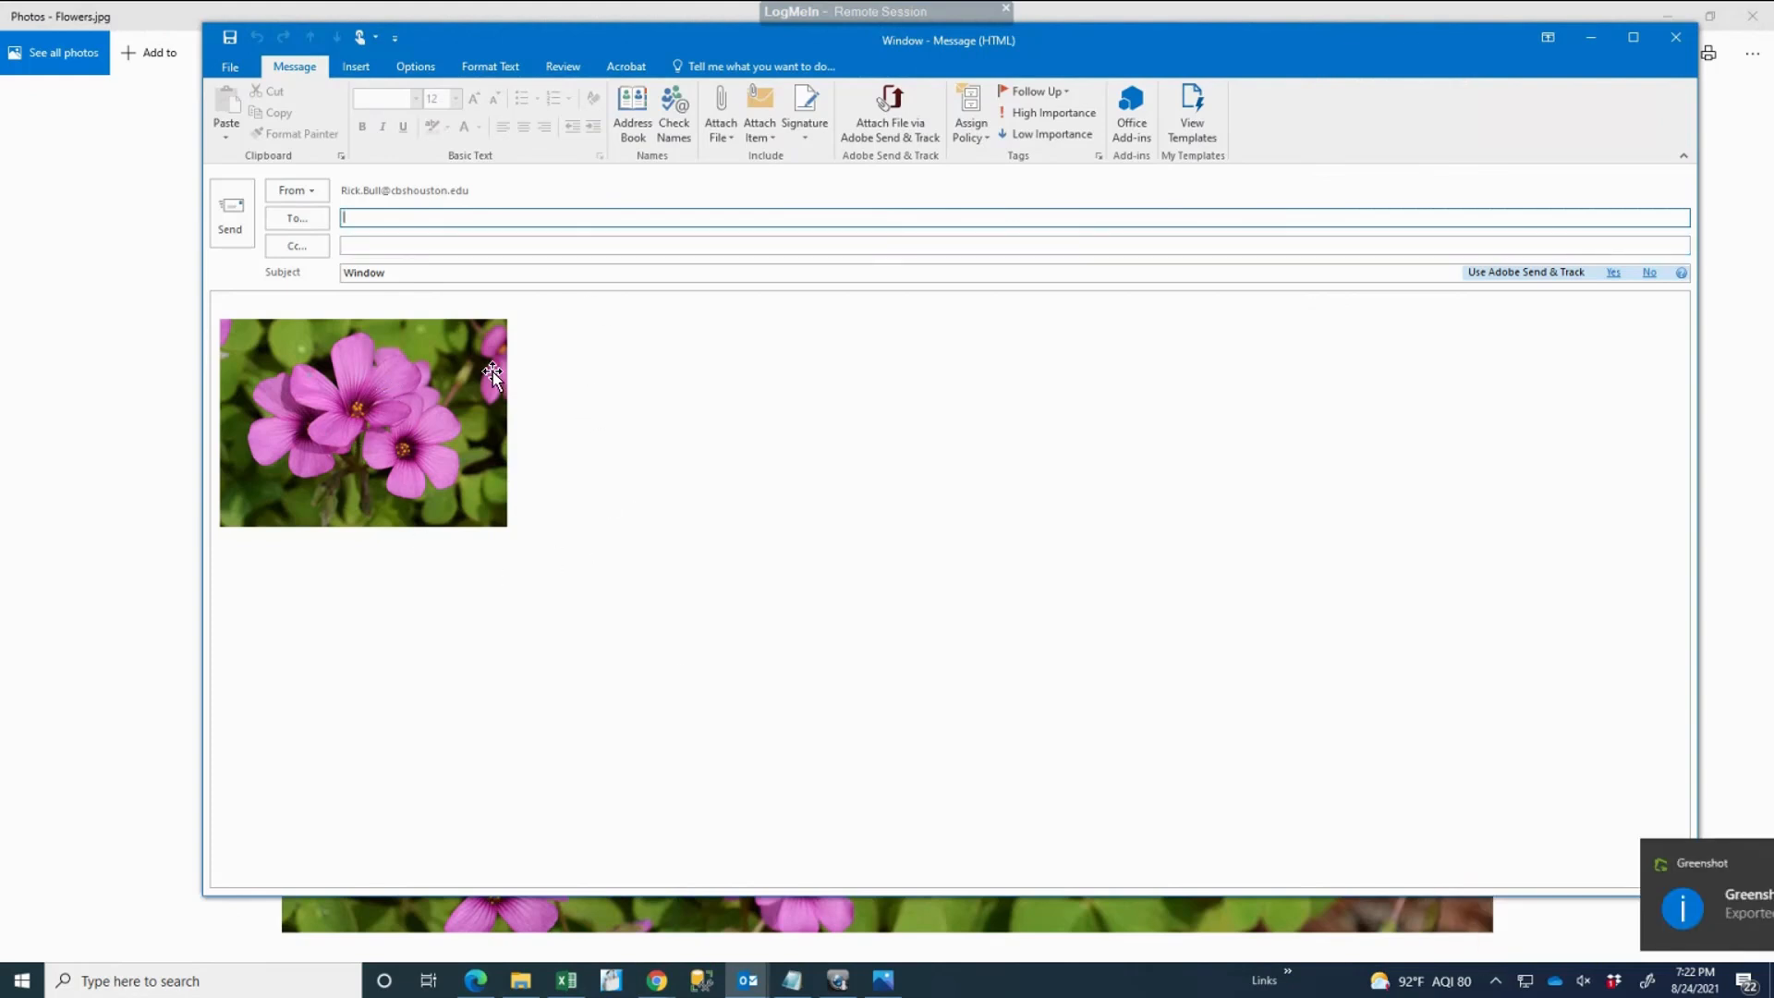
Step: Minimize the Outlook message window so Flowers.jpg shows again in Photos
click(1591, 41)
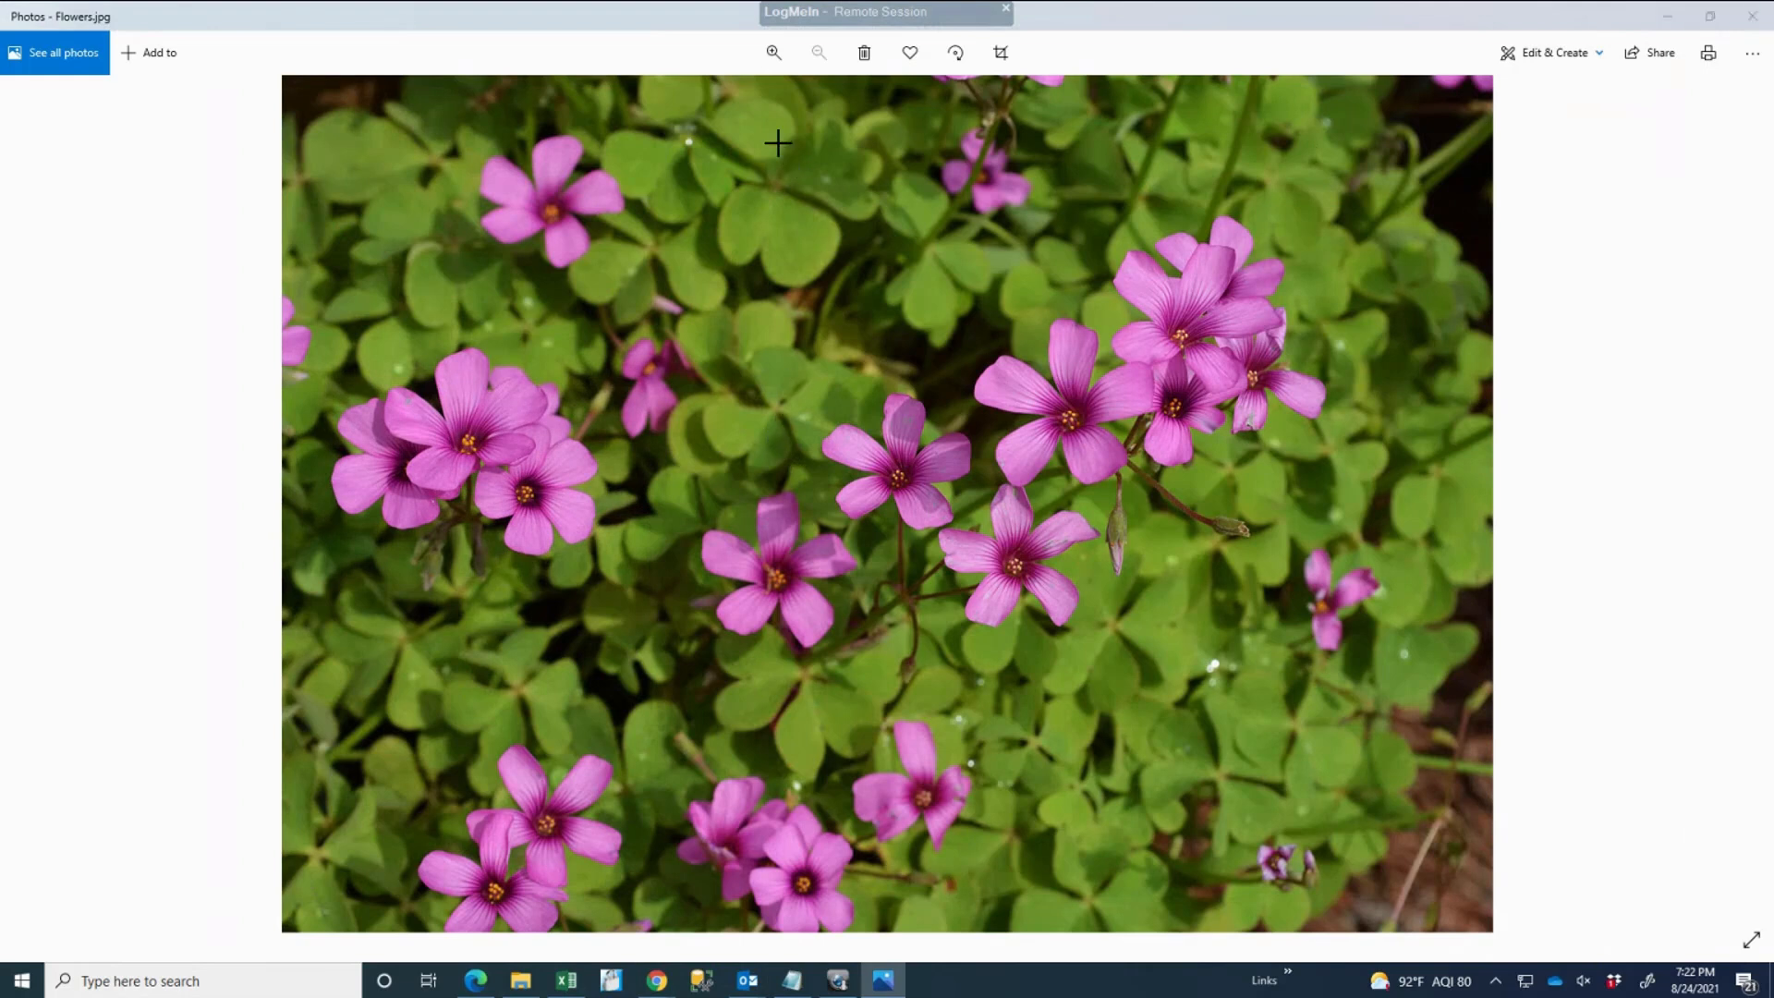
Step: Capture the upper-right flowers and add them to the open Outlook 'Window - Message (HTML)' message
key(Print)
drag(643, 90, 939, 356)
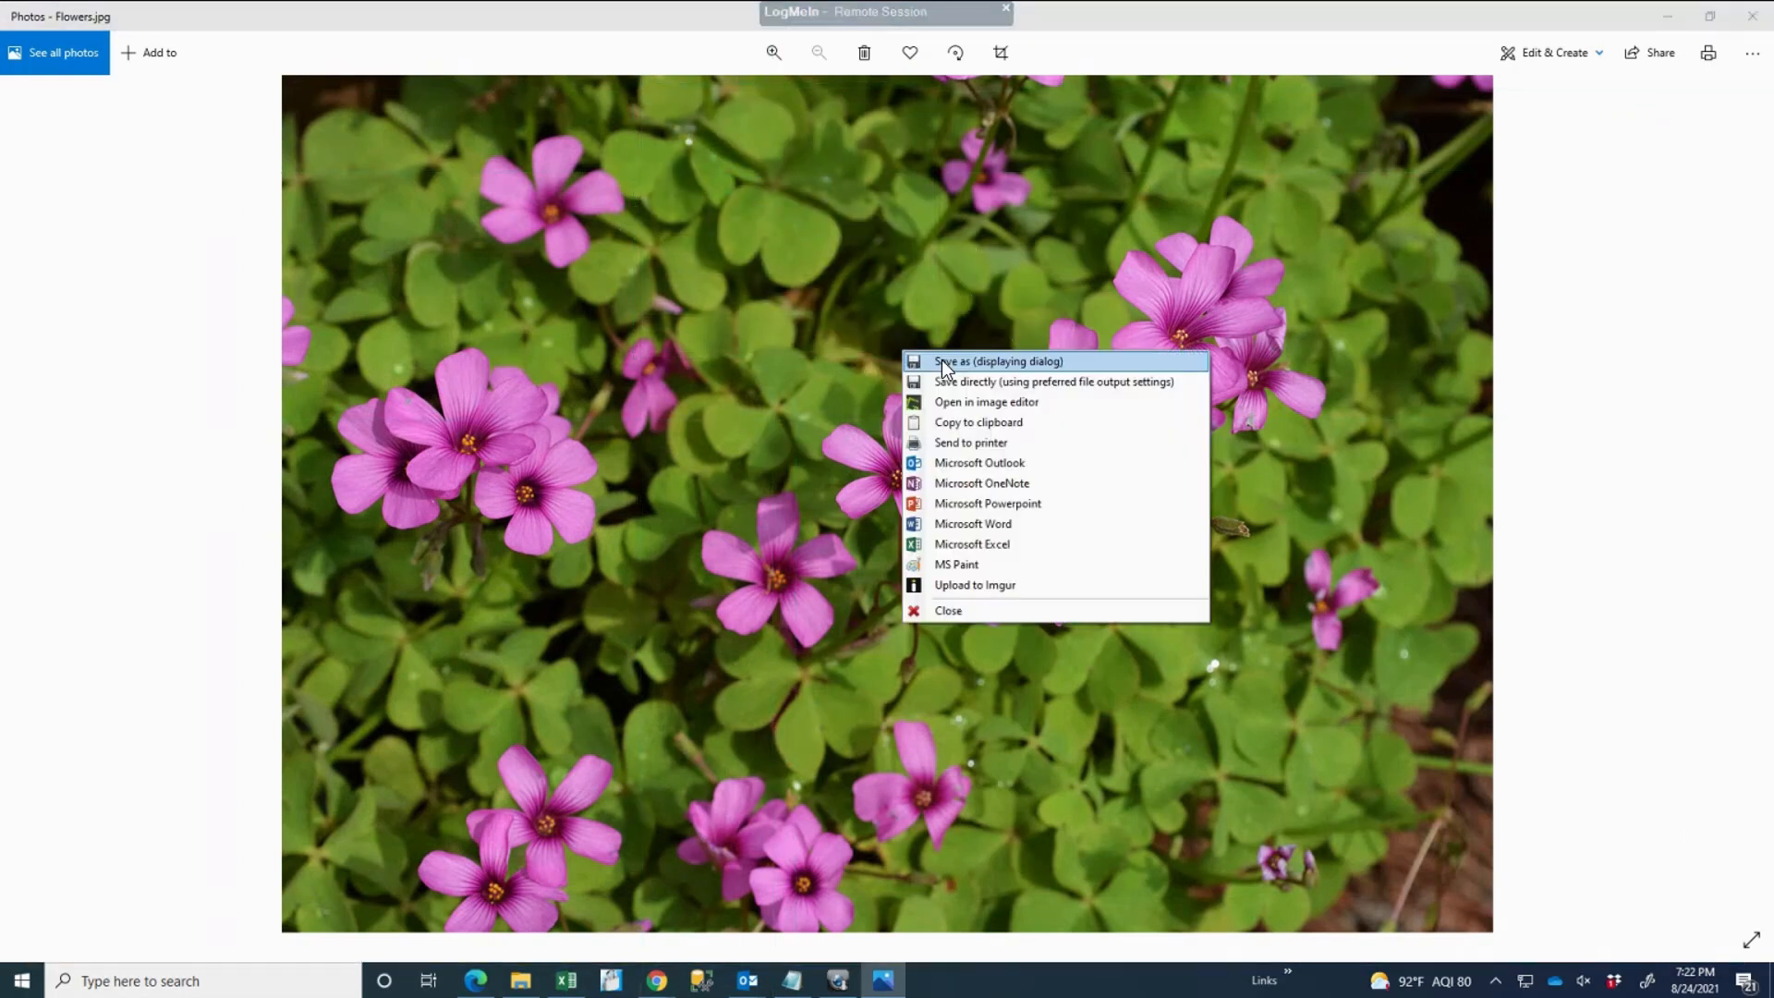
mouse_move(1015, 471)
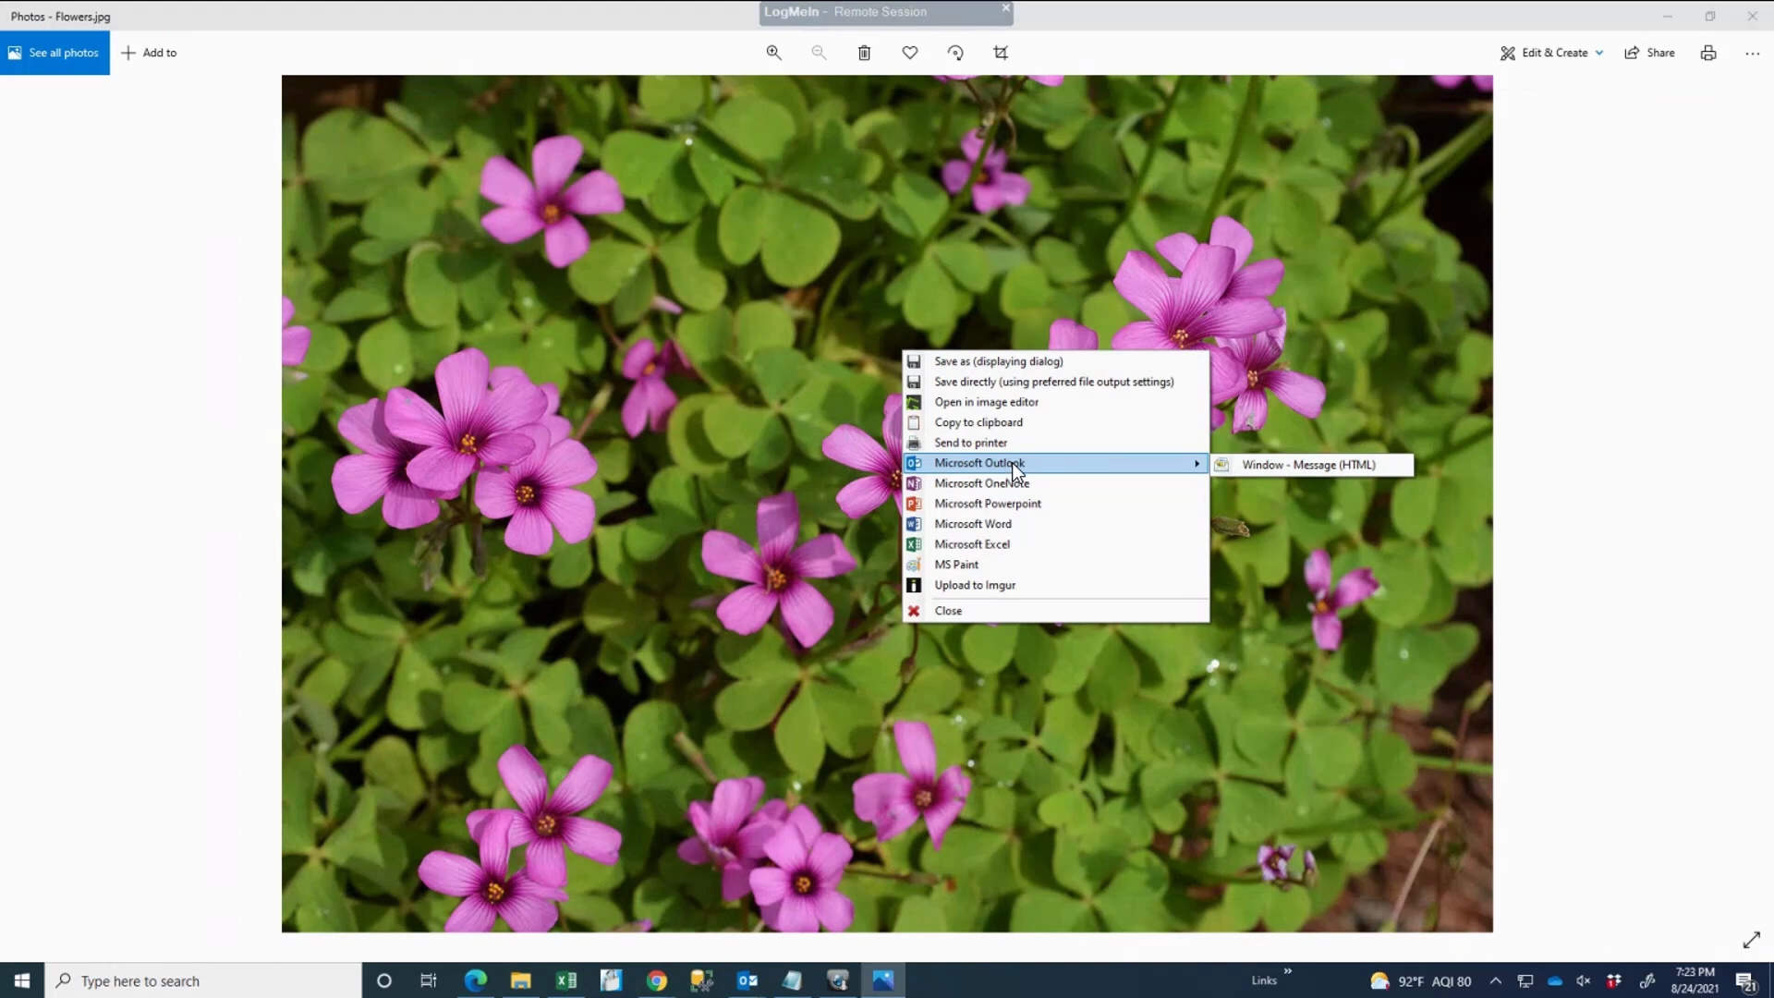
click(1274, 464)
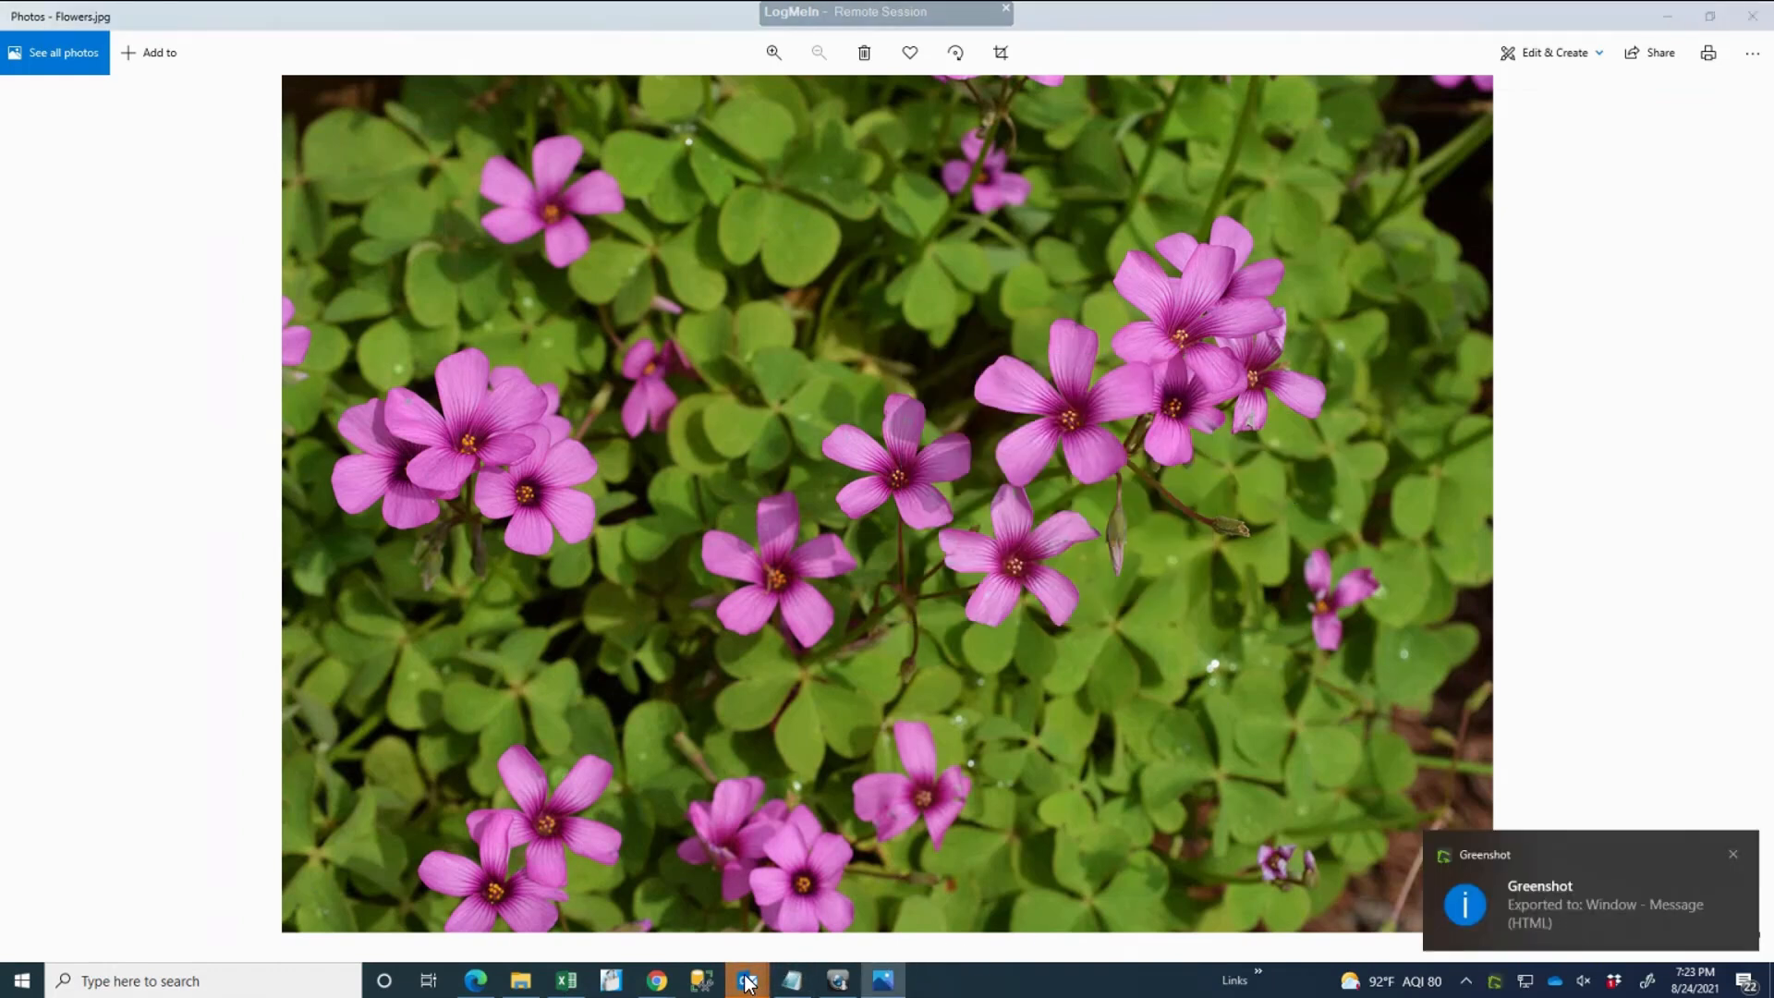
Step: Close the Outlook 'Window' draft holding both flower captures, answering No to saving
mouse_move(748, 981)
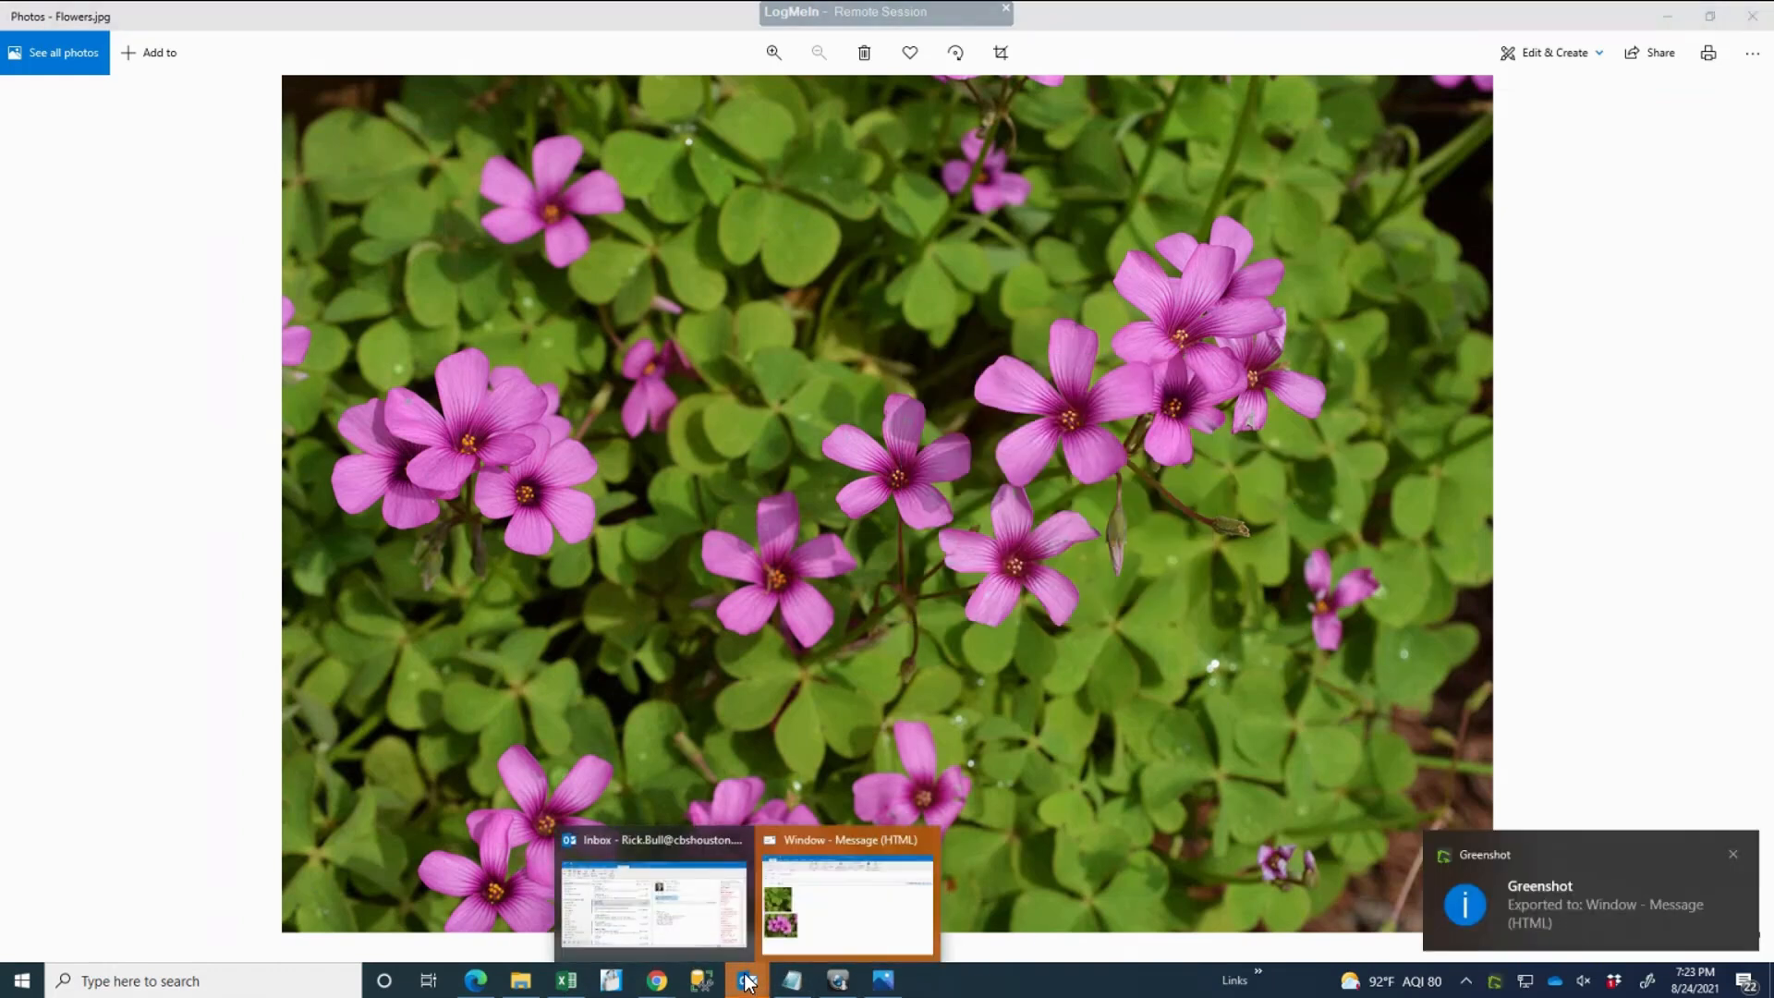
click(875, 813)
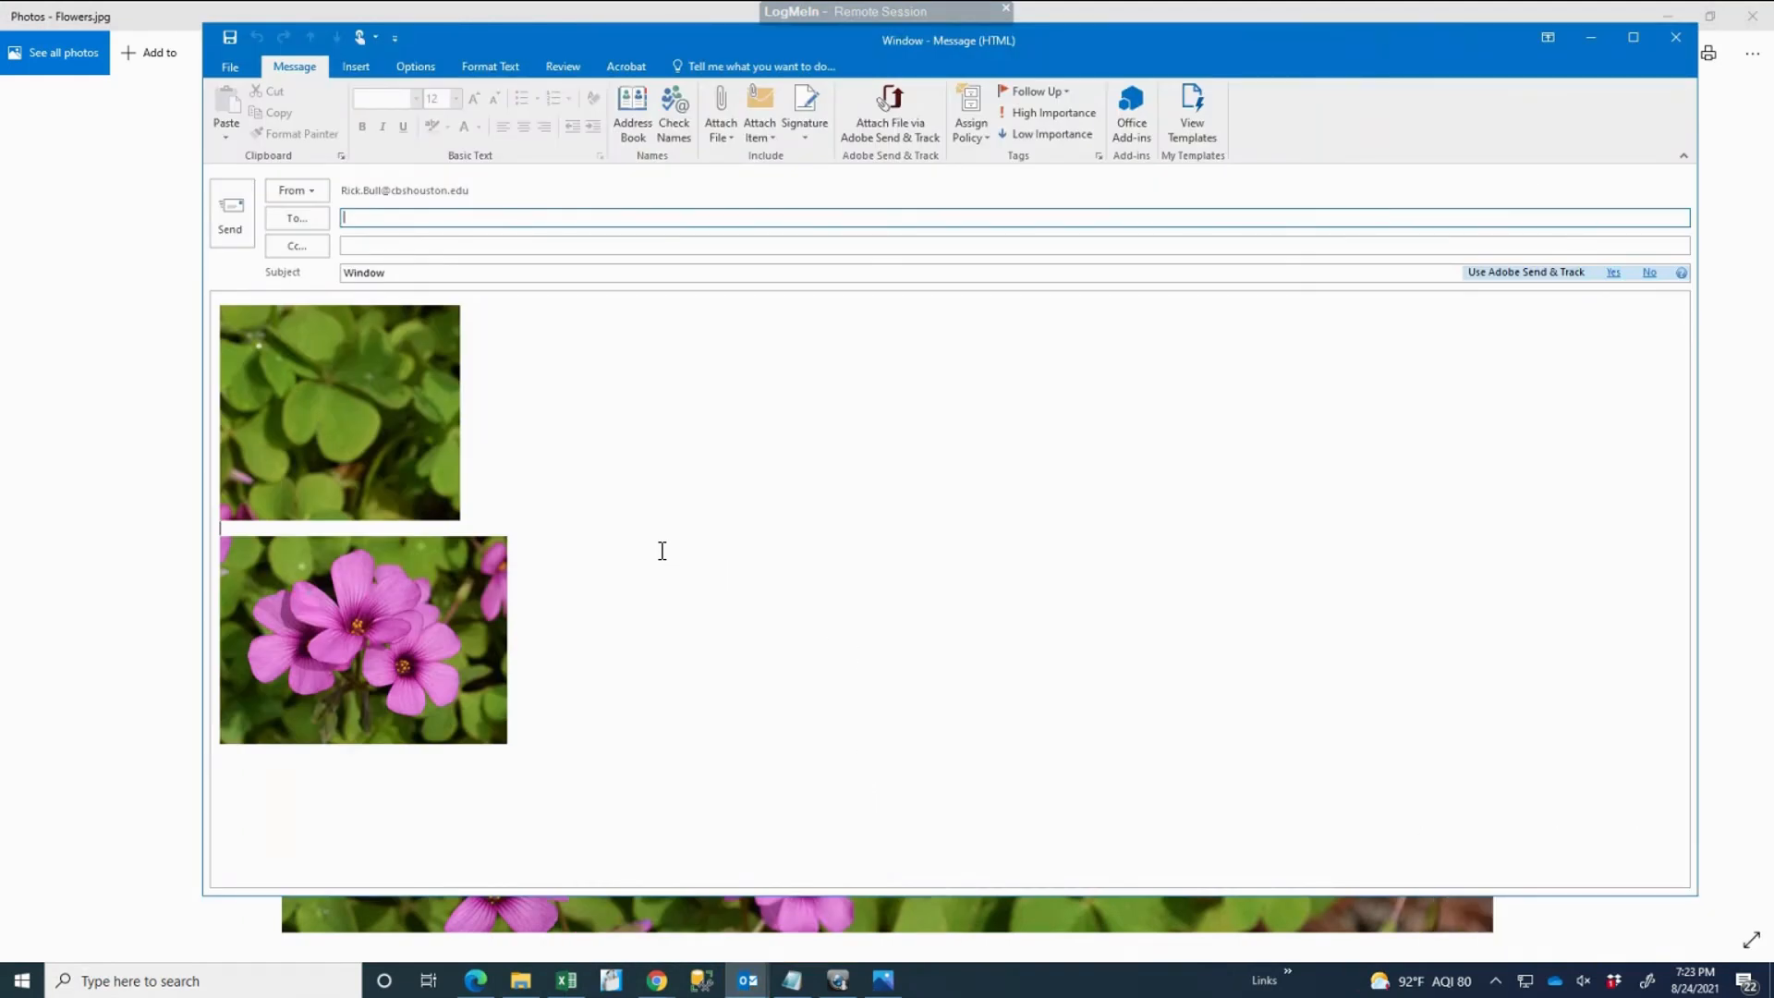
click(1677, 37)
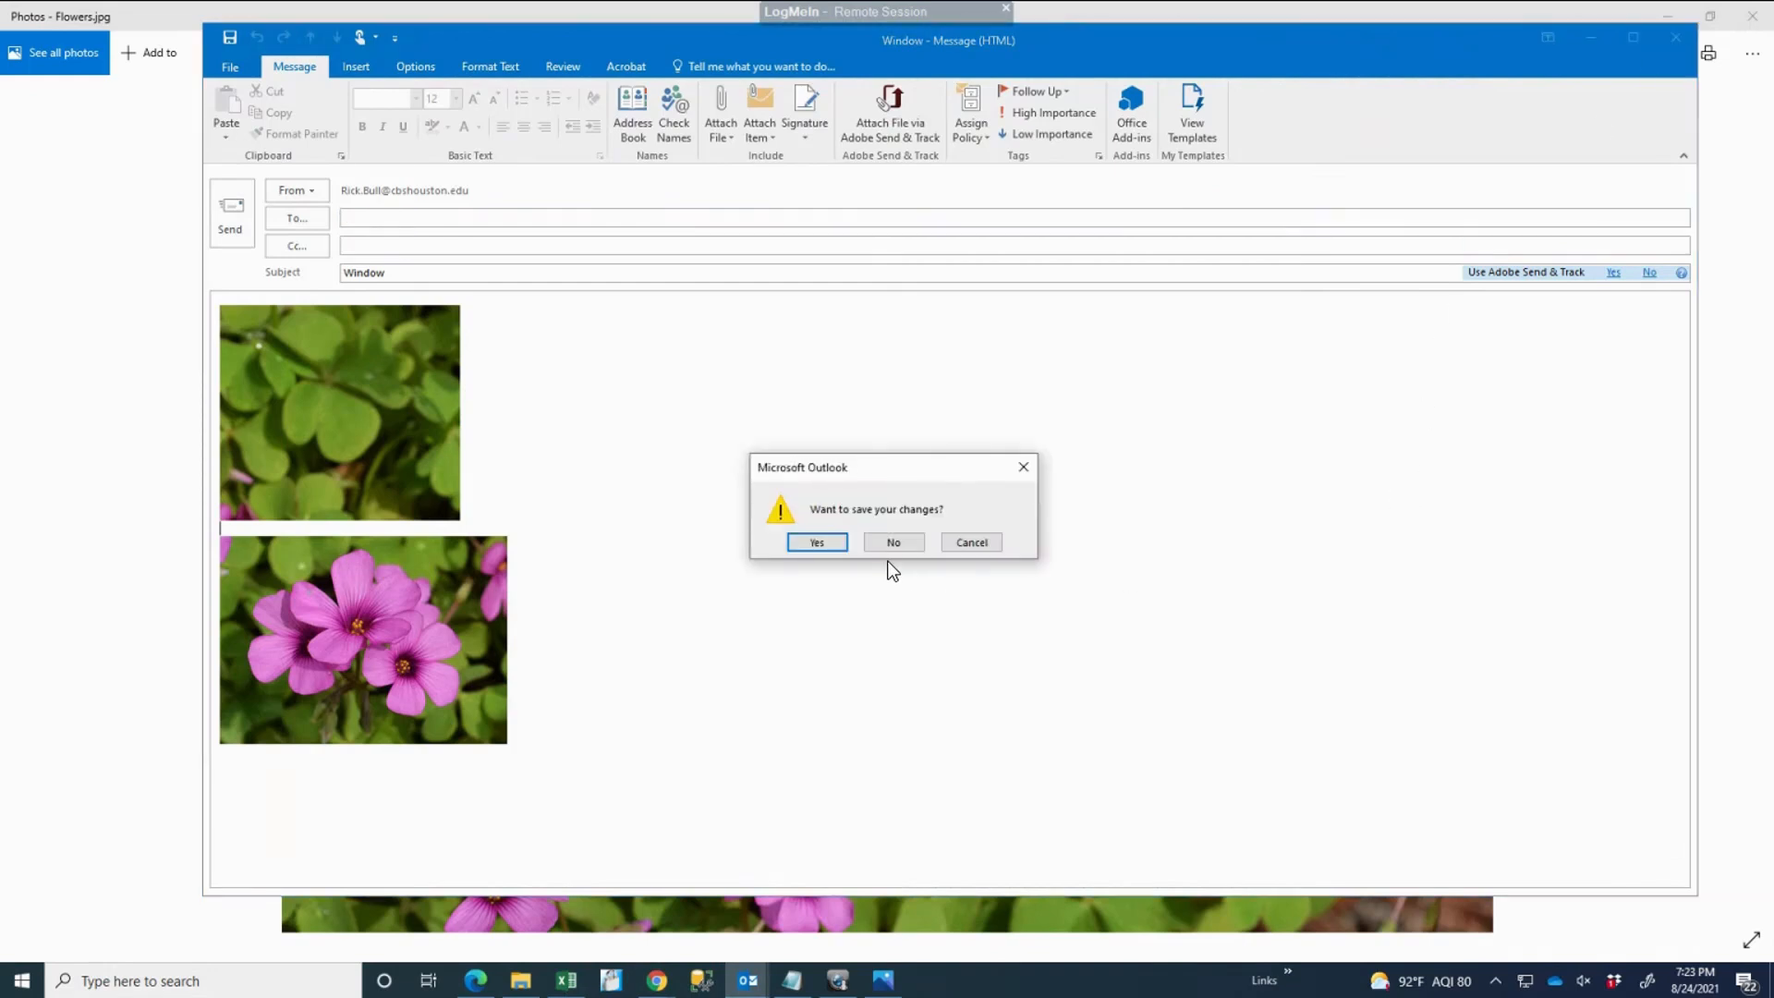
click(892, 542)
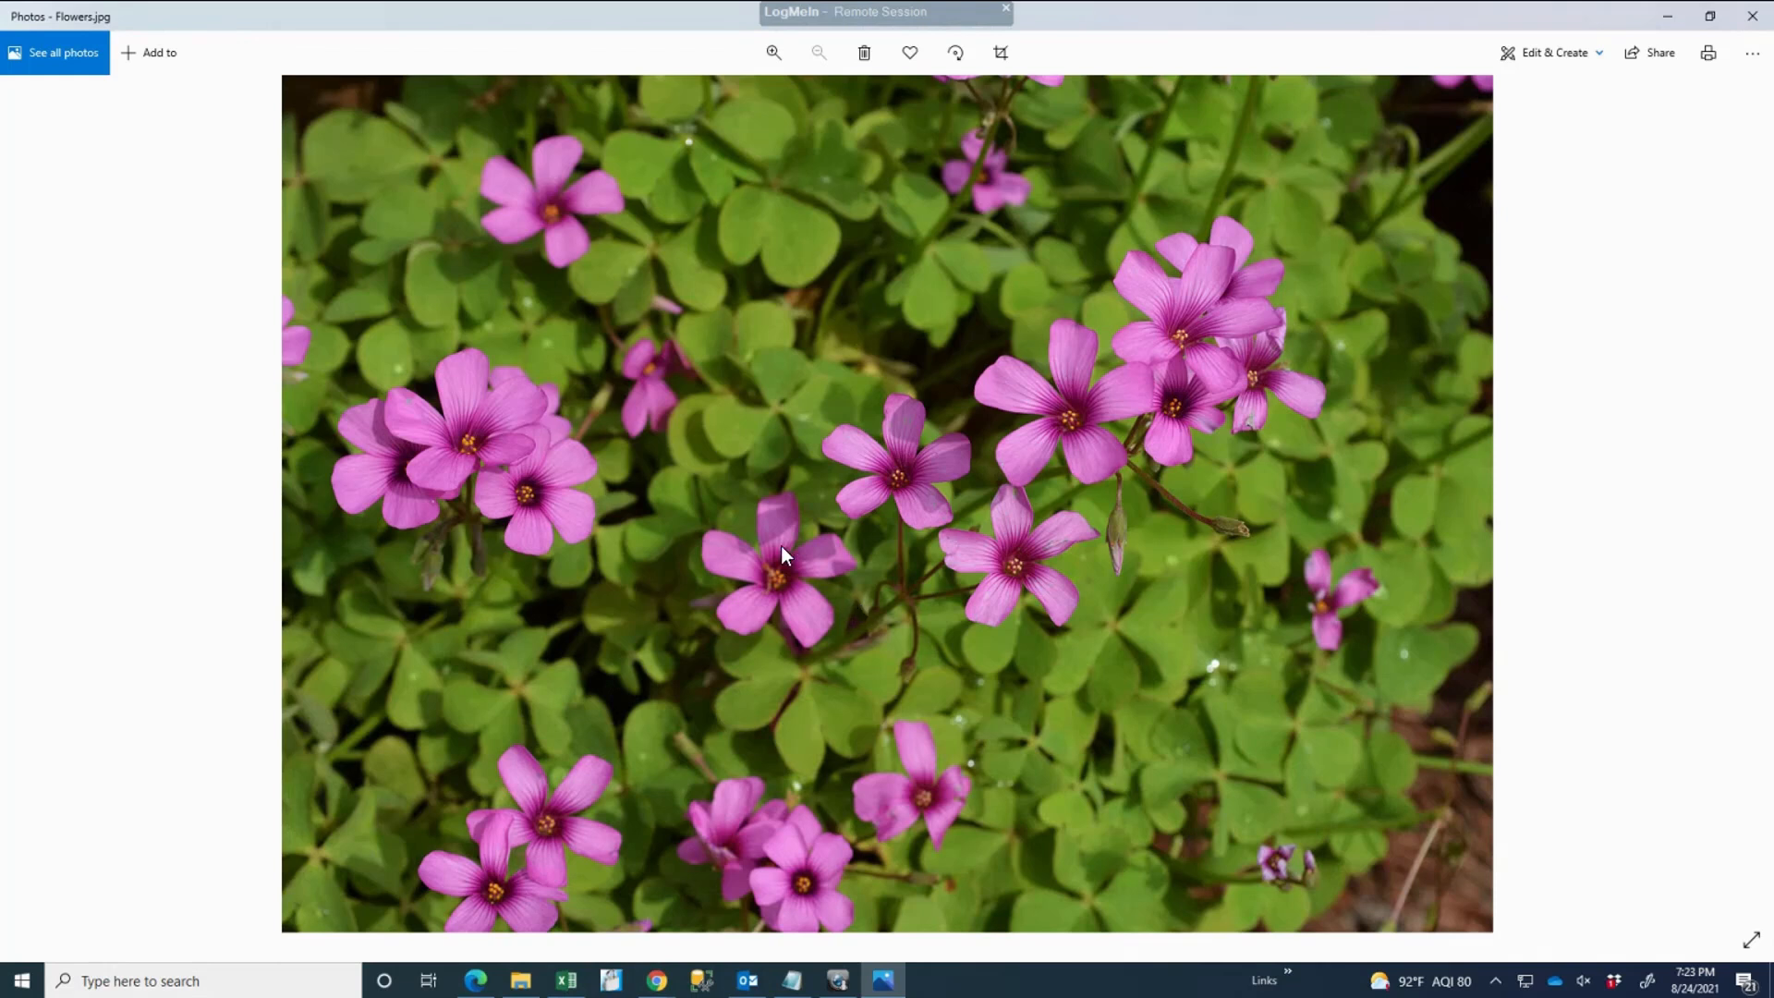
Step: Capture the left flower cluster into a new Word document, then bring Photos back to front
key(Print)
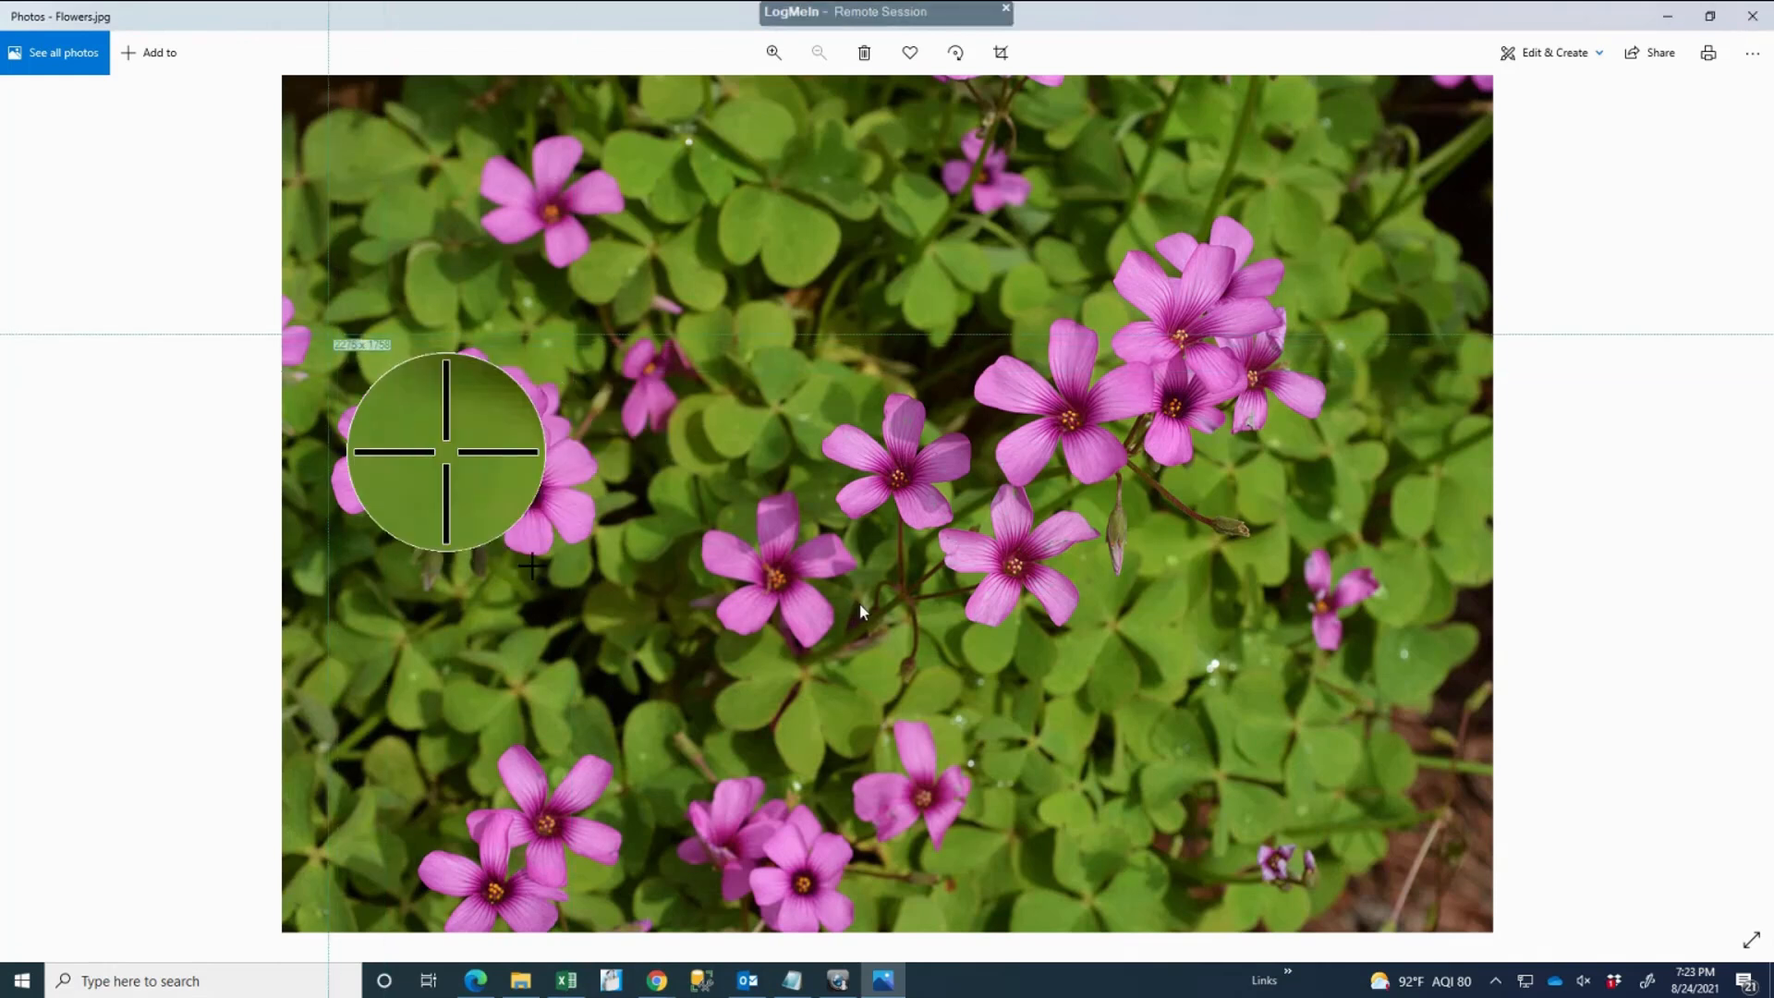
mouse_move(328, 335)
mouse_down()
mouse_move(532, 564)
mouse_move(625, 606)
mouse_up()
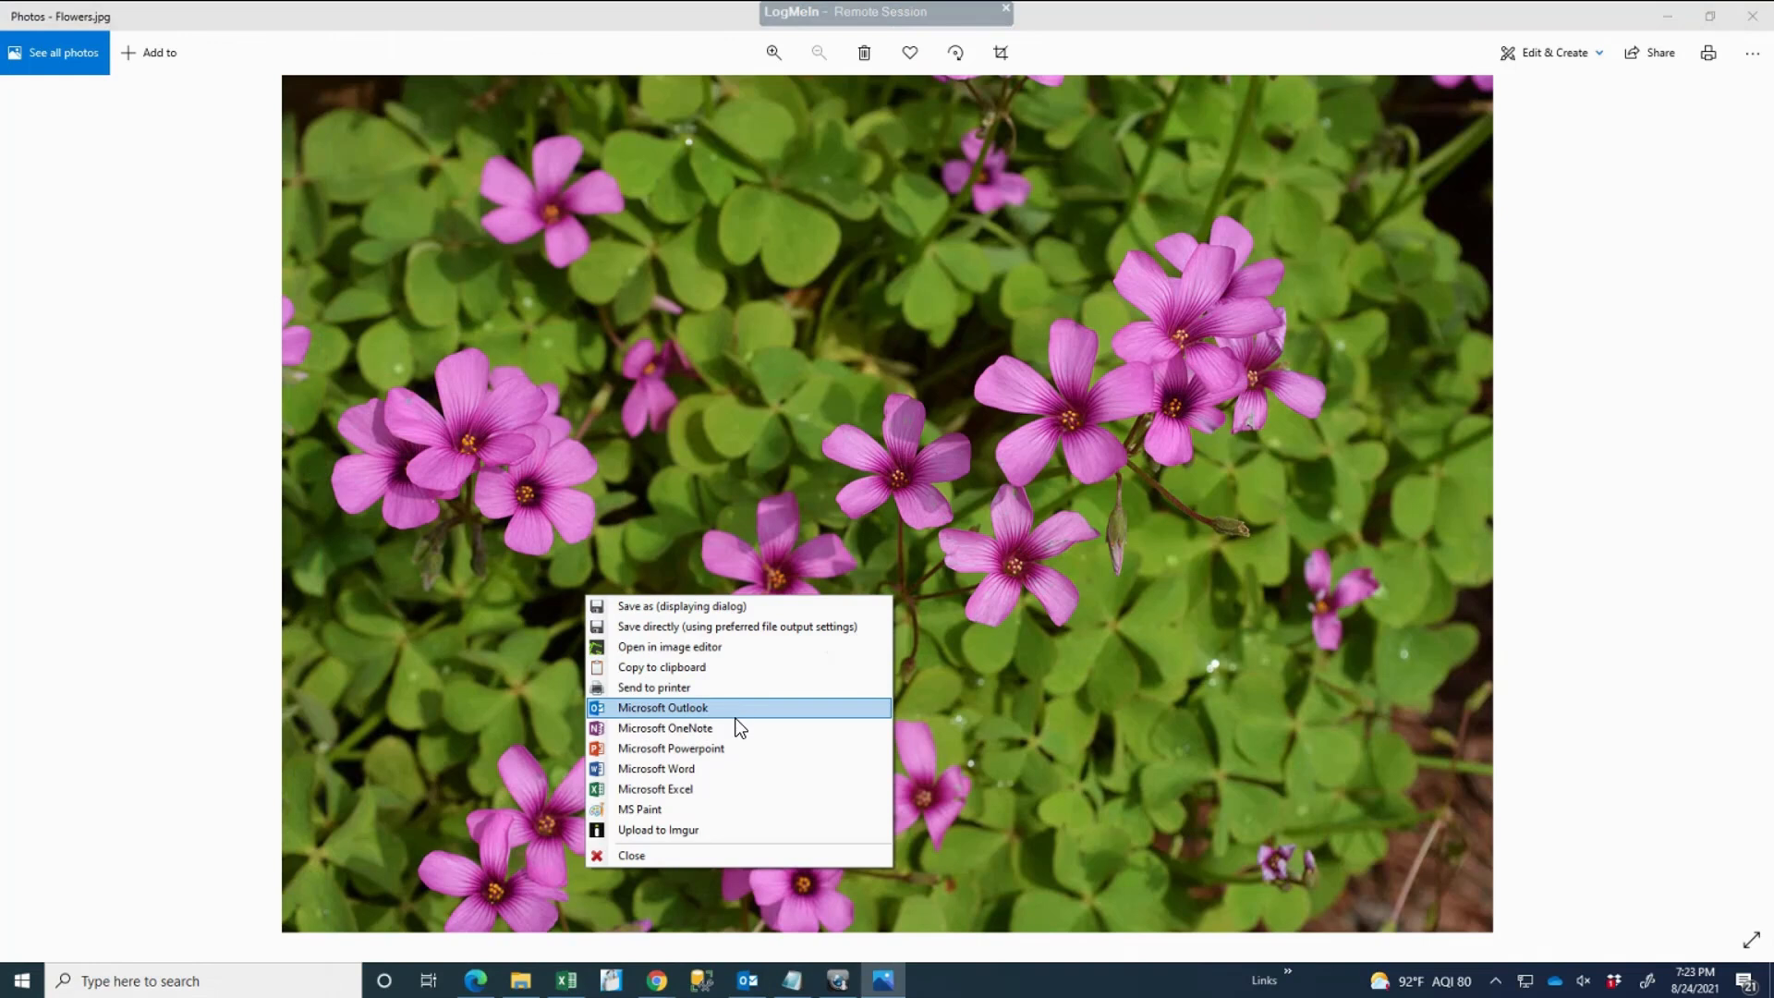
click(697, 769)
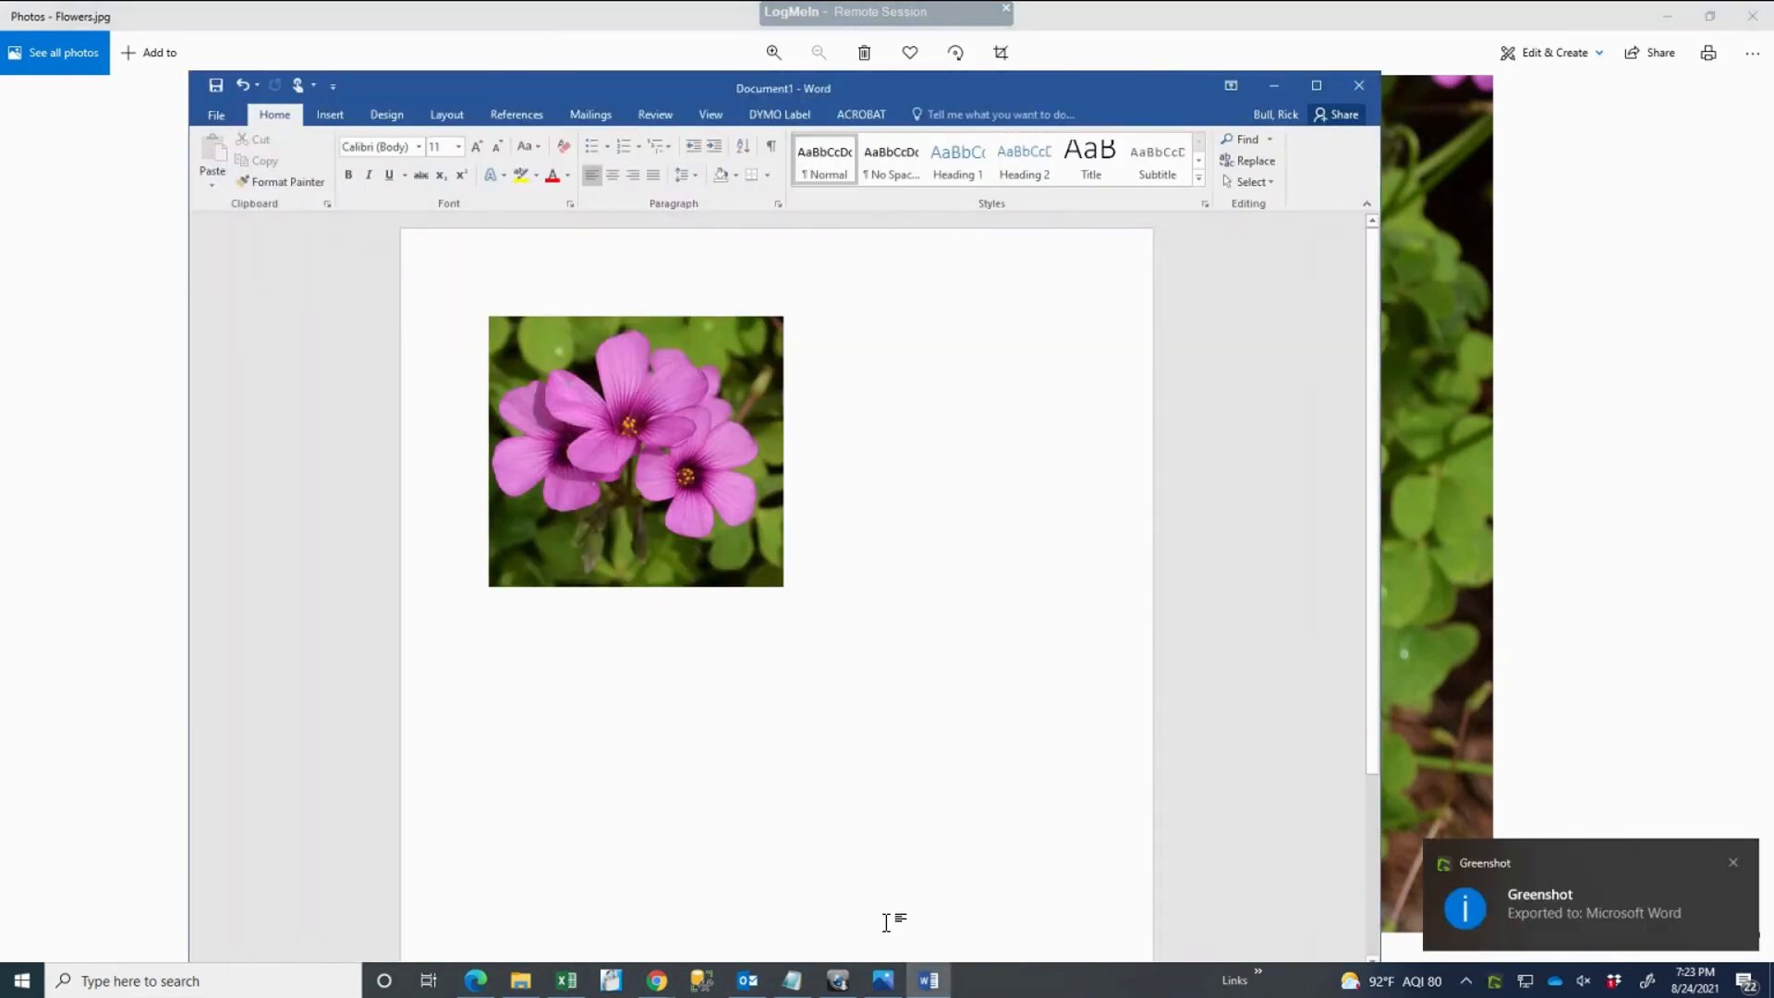
click(534, 25)
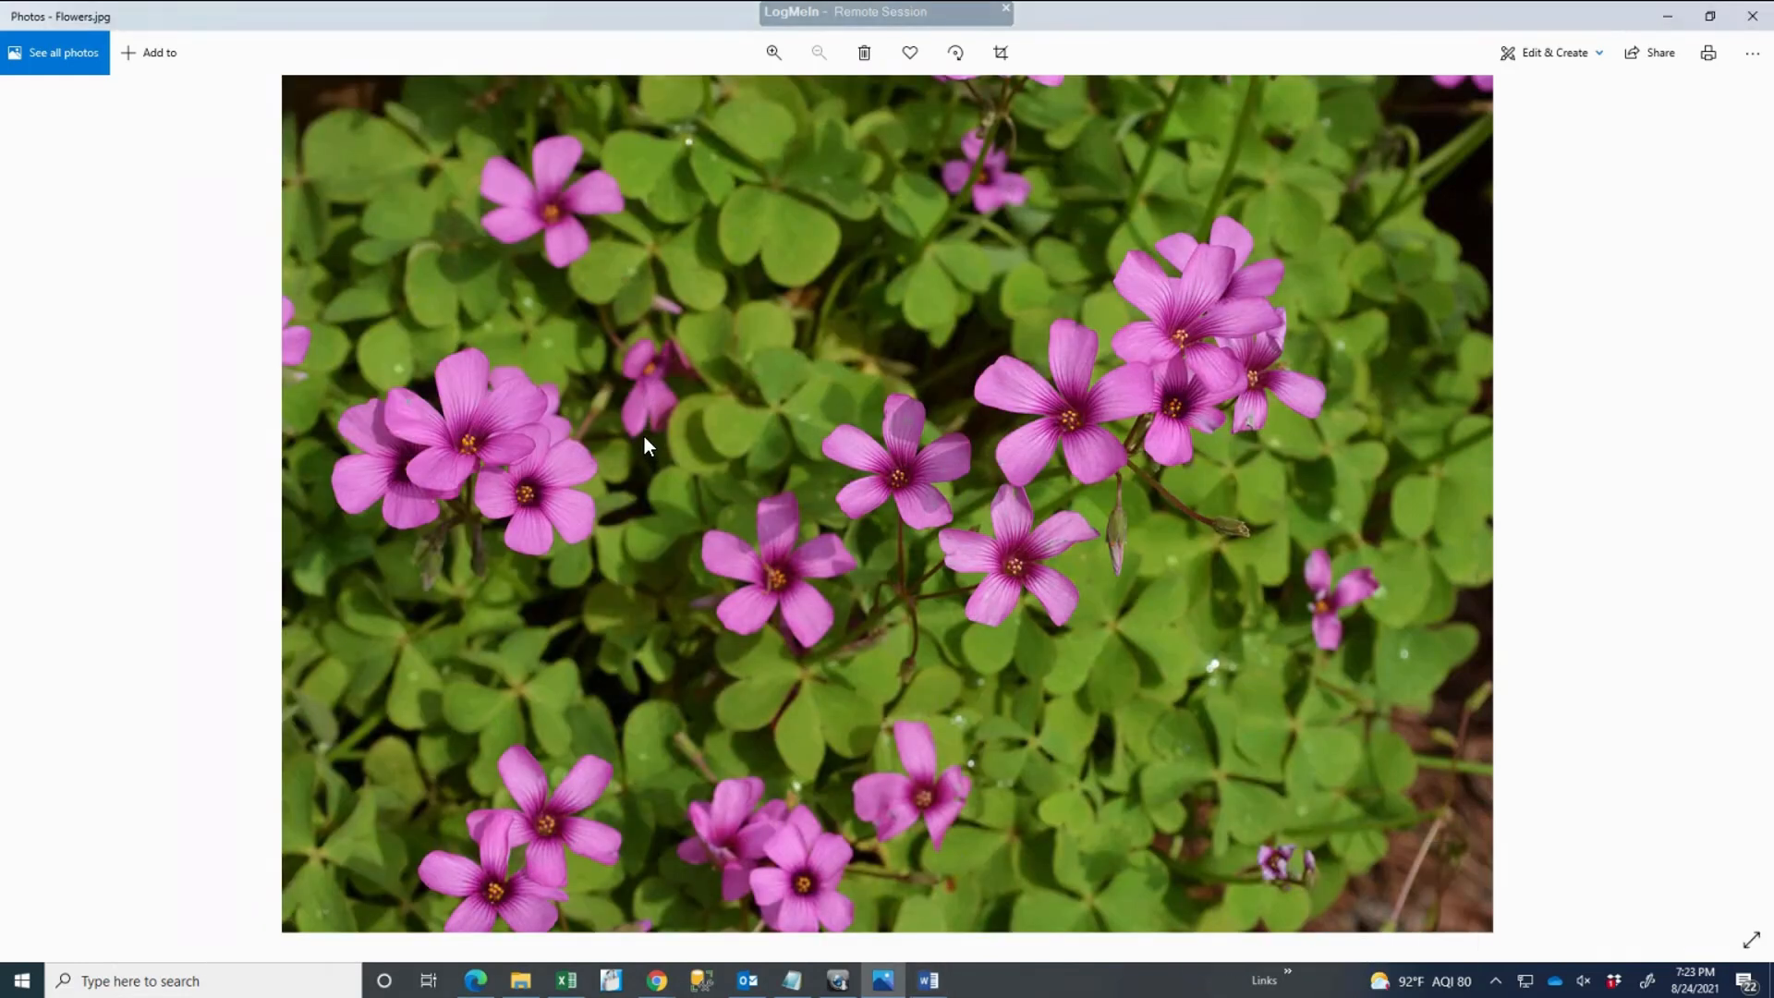
Step: Capture another flower group and append it to Word's existing Document1
key(Print)
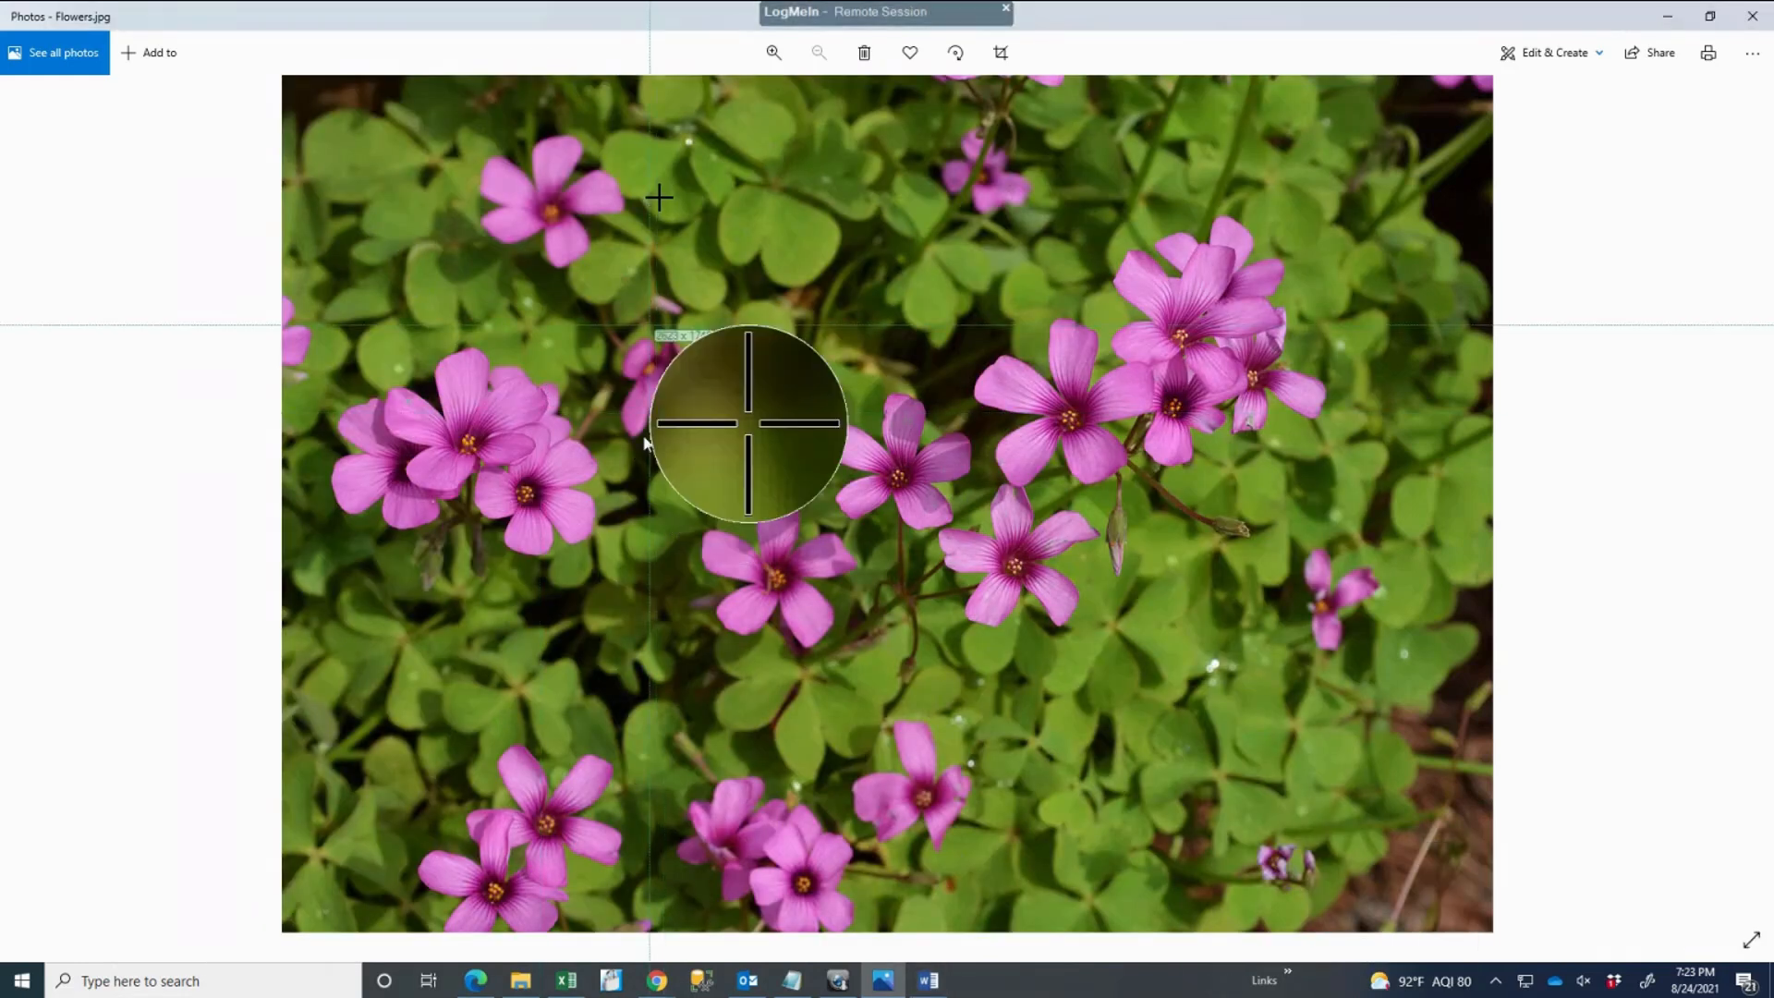
drag(659, 197, 1053, 514)
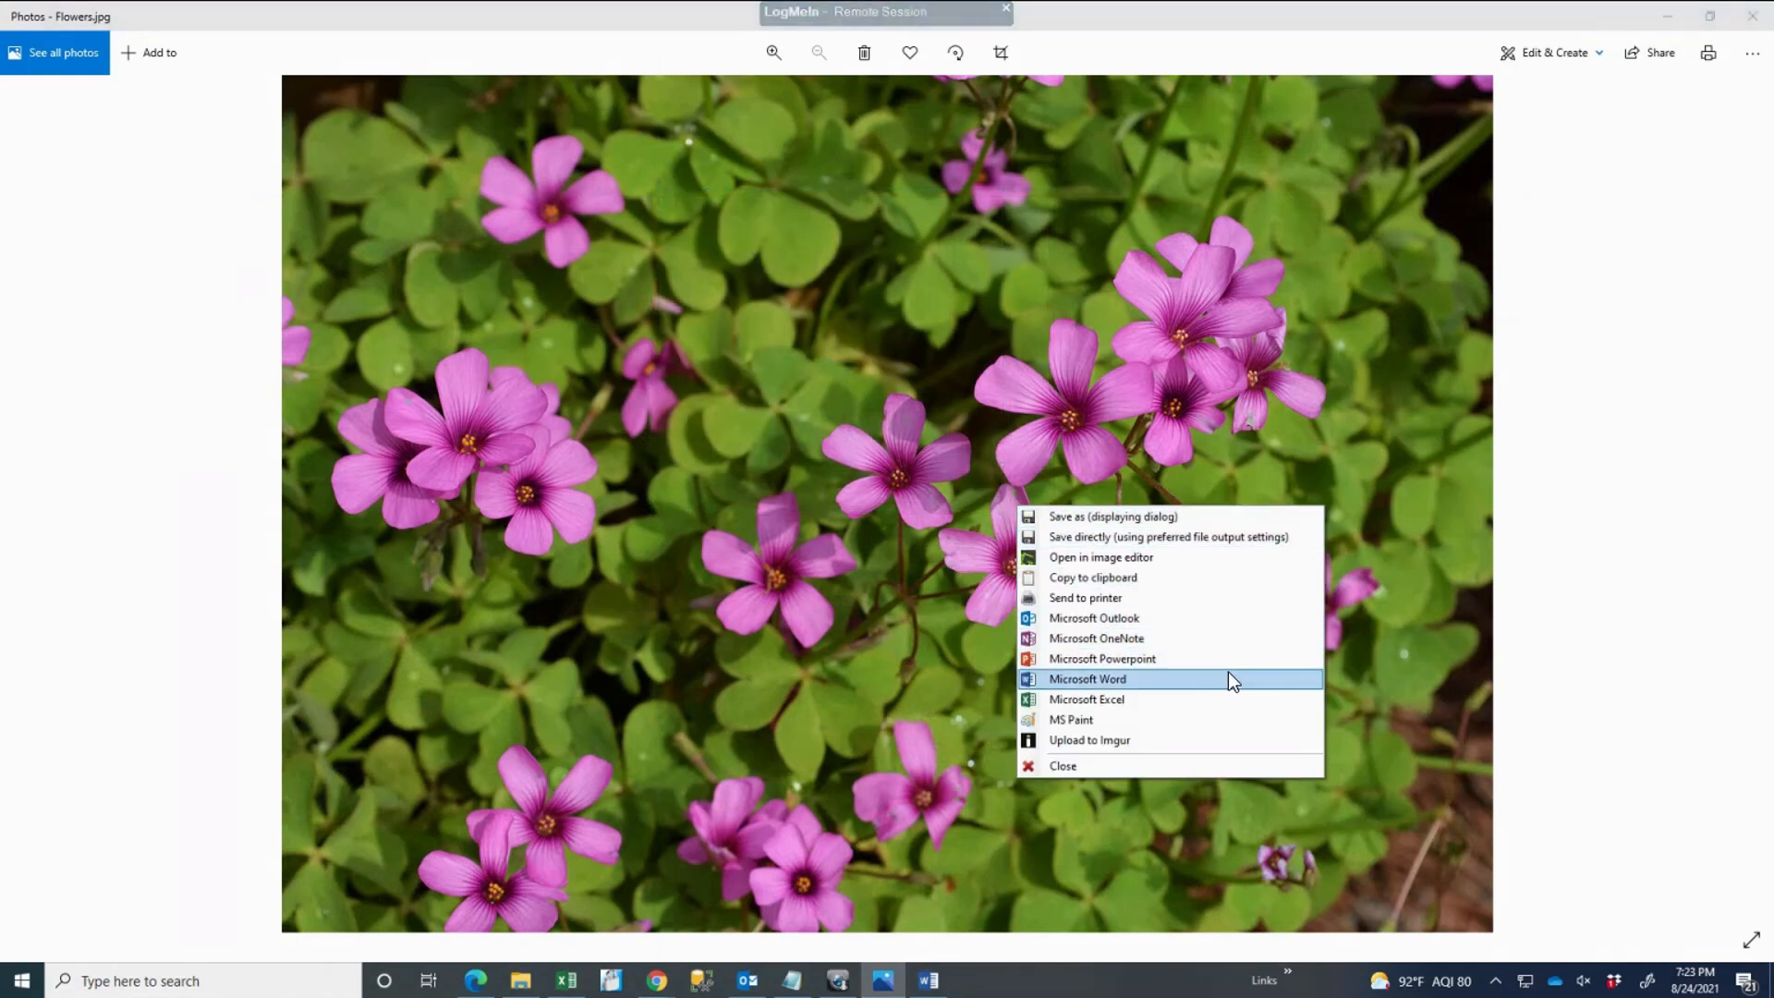
mouse_move(1278, 675)
mouse_move(1117, 680)
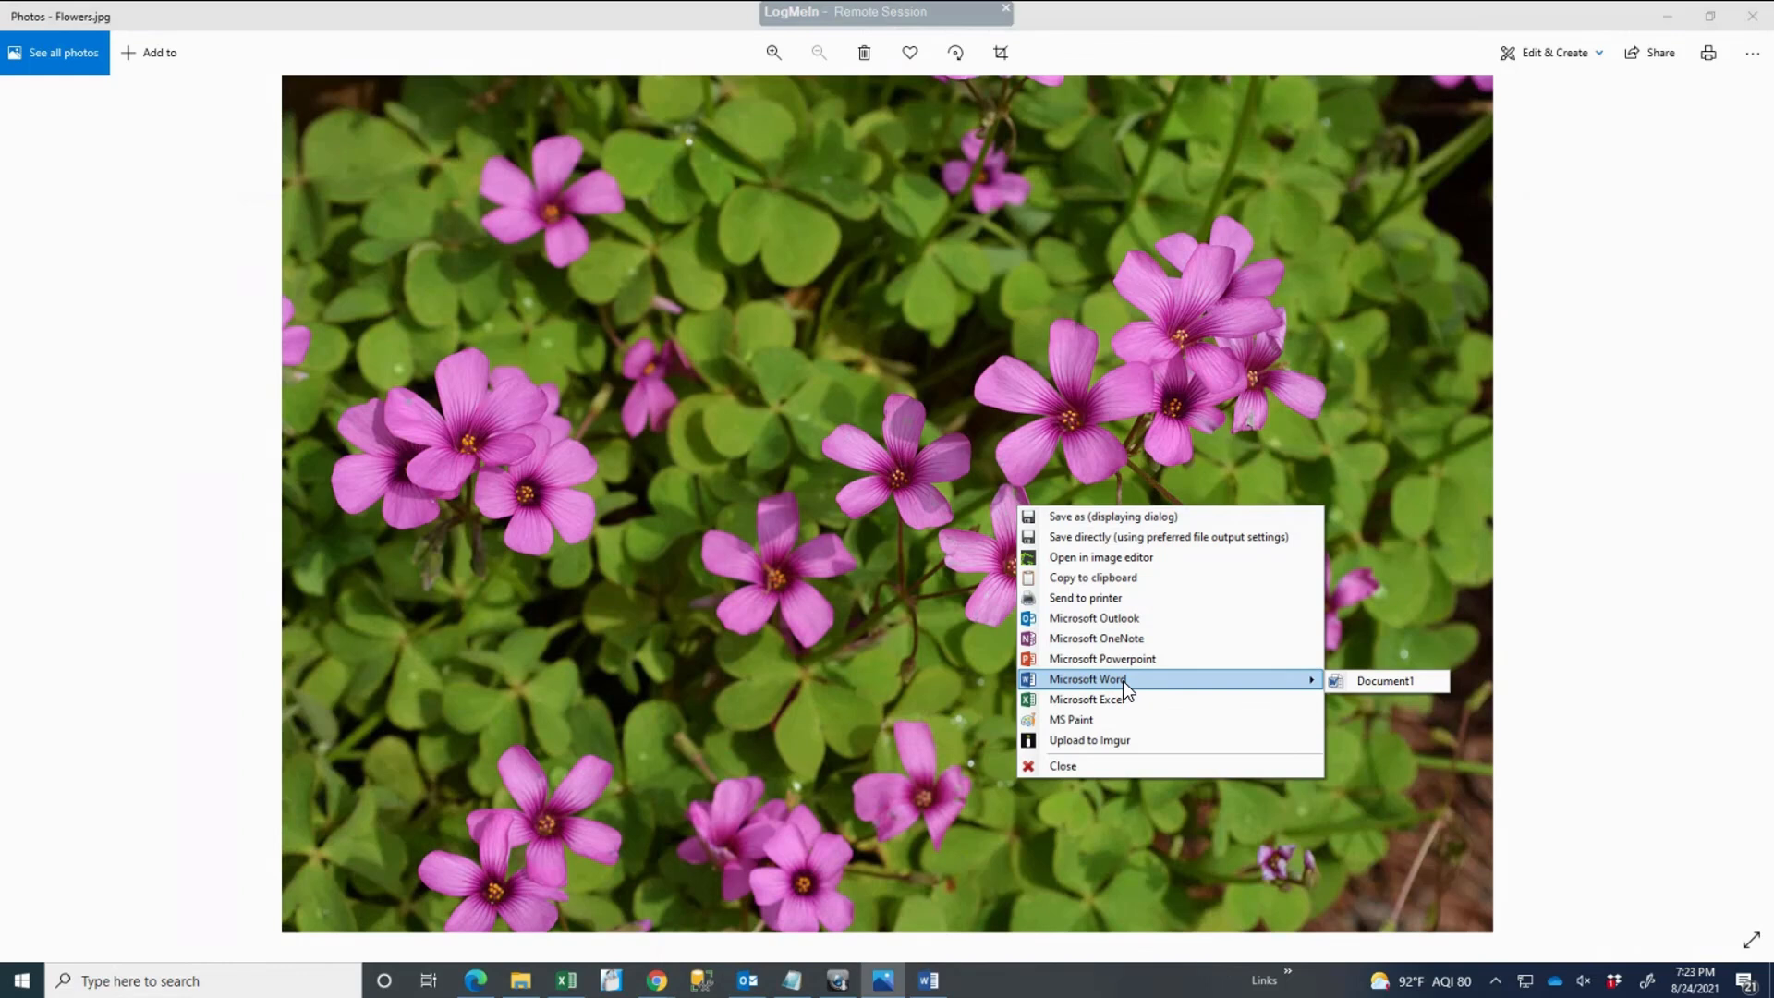
click(1385, 682)
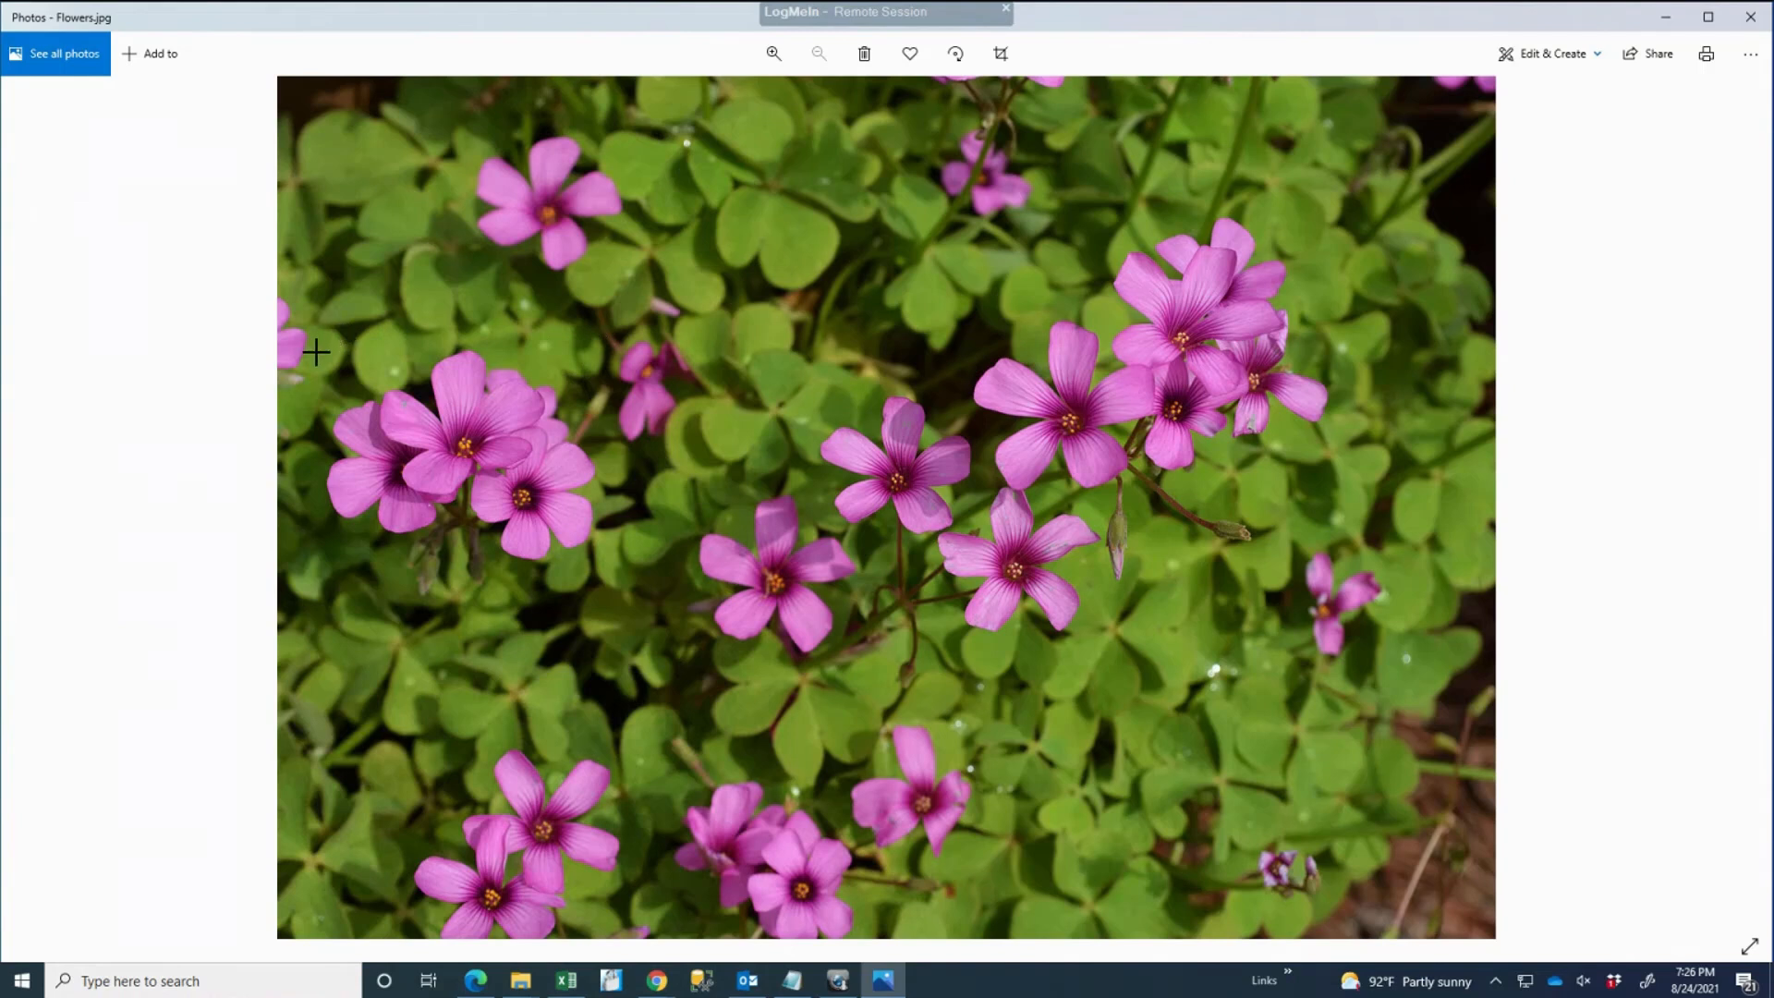
Step: Capture the left flowers and send them to a new Excel workbook, Book1
key(Print)
drag(313, 348, 638, 590)
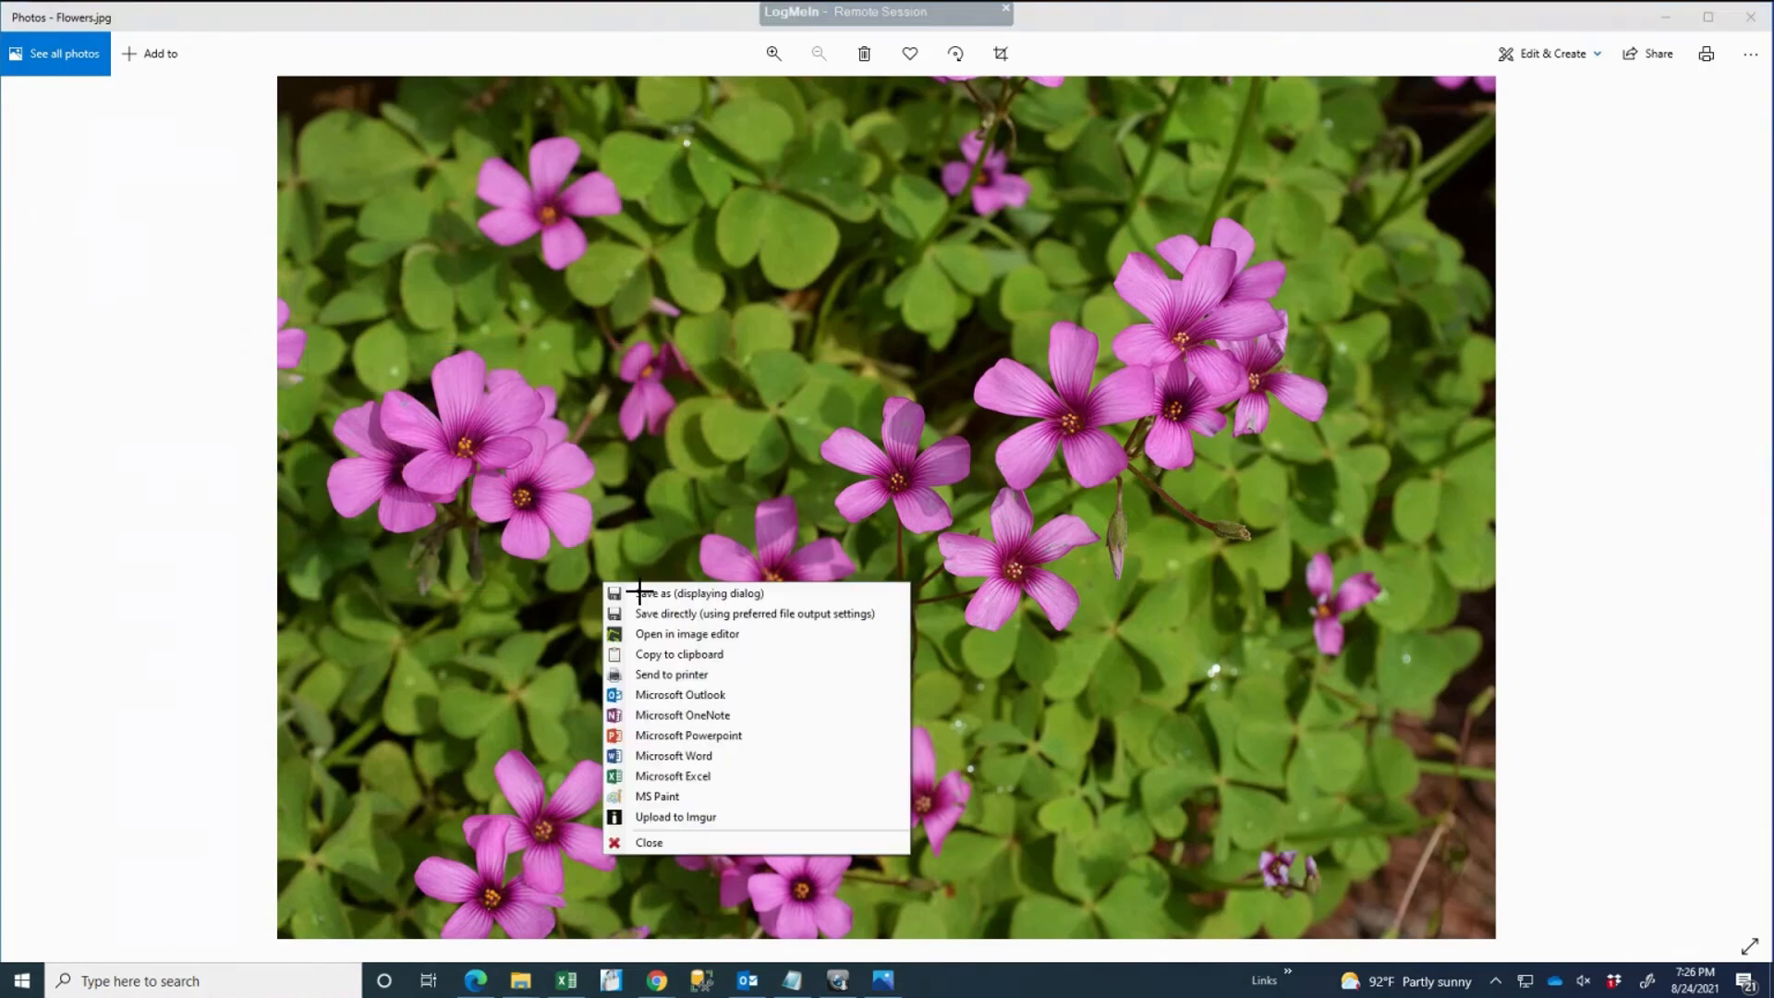
mouse_move(692, 778)
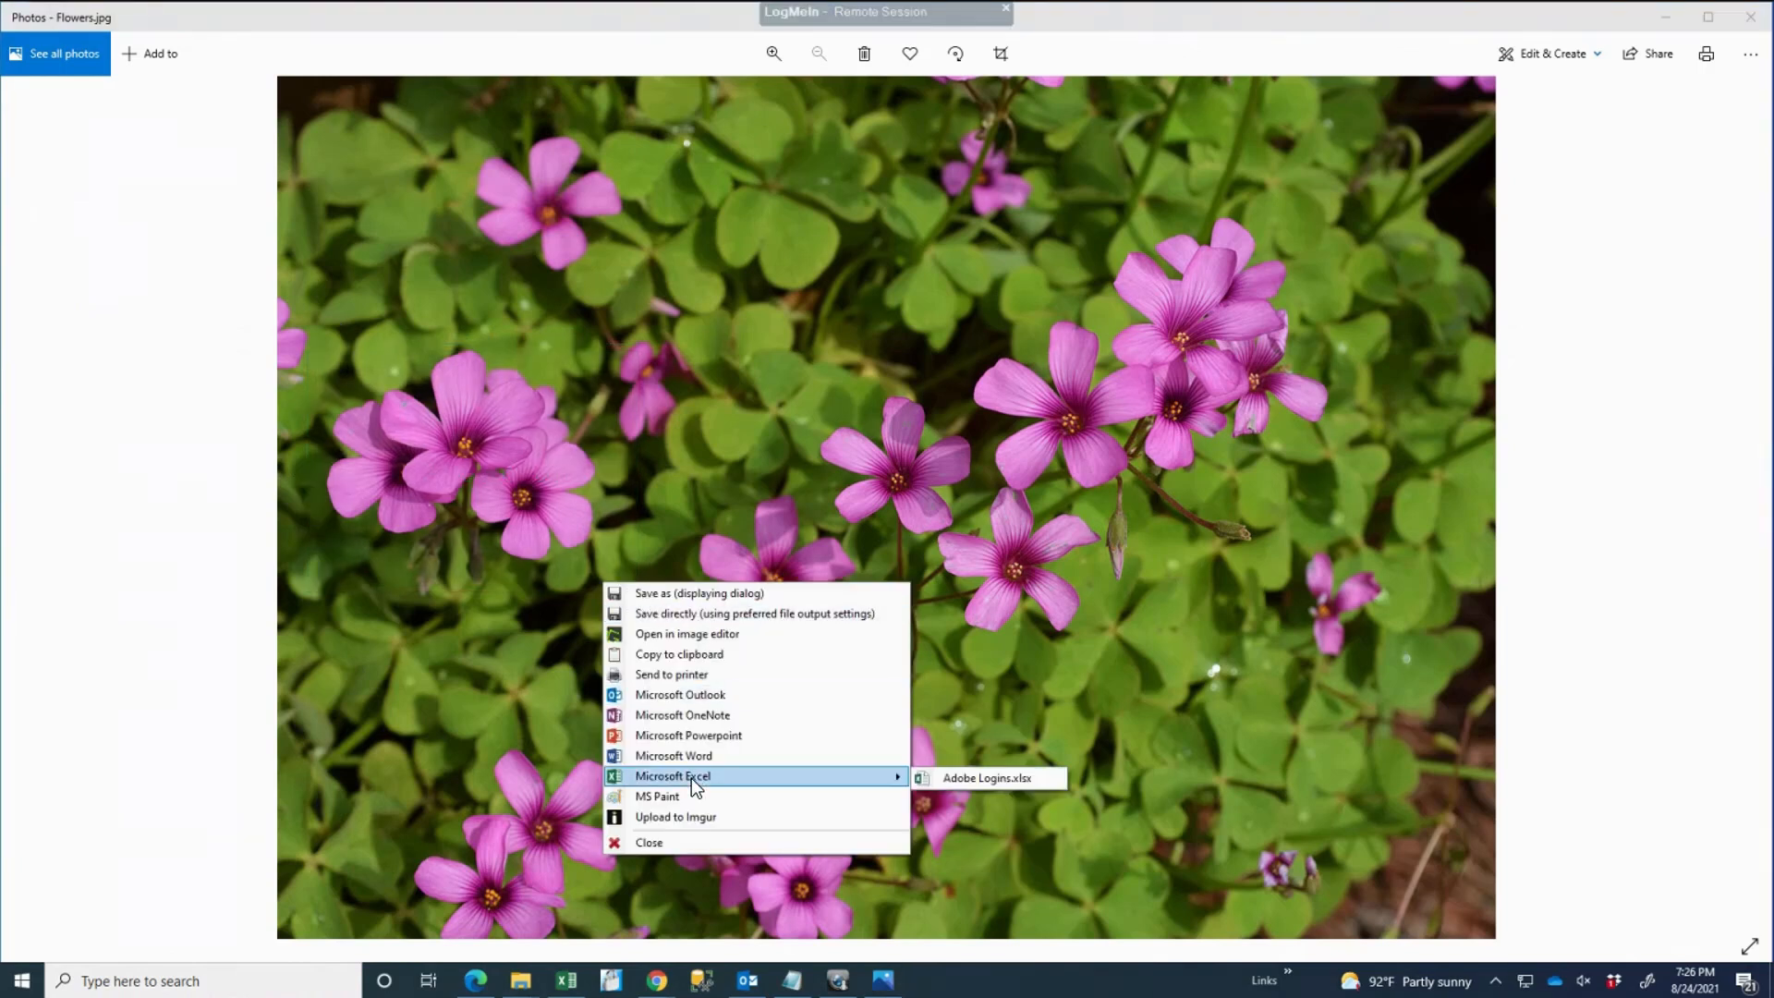
click(691, 778)
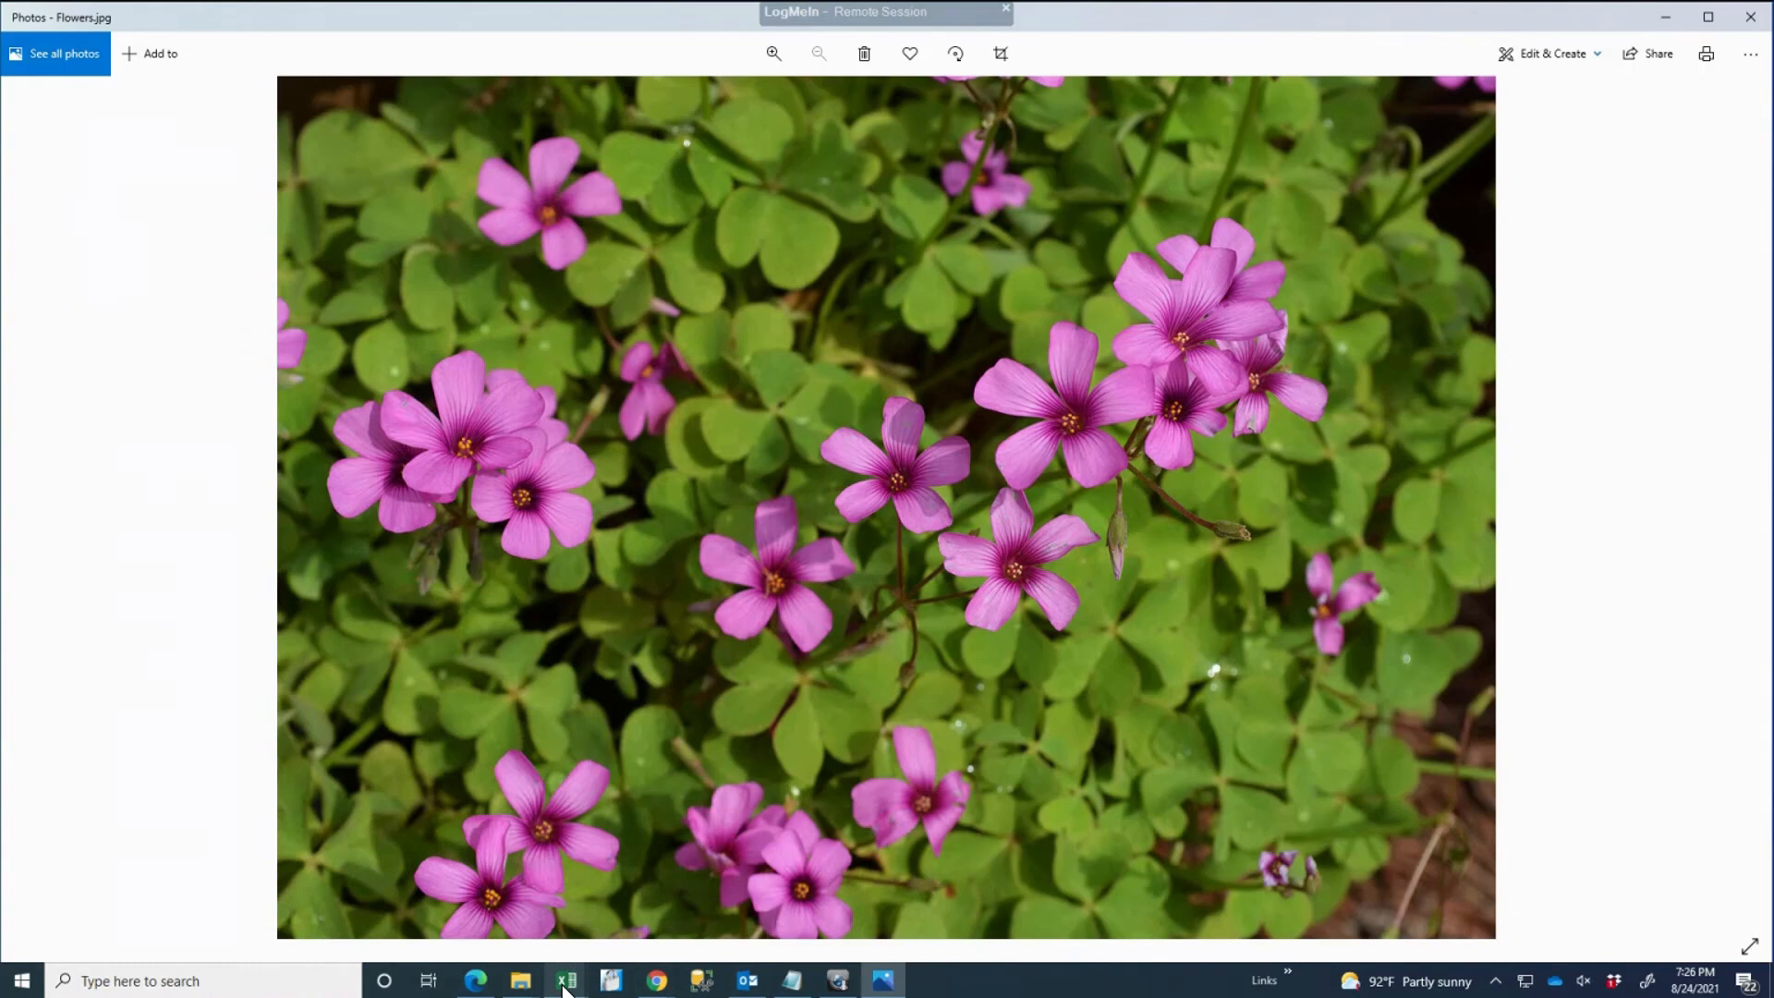
Step: Drag the Book1 flower picture right toward columns F–K, then switch back to Photos
mouse_move(566, 980)
click(658, 925)
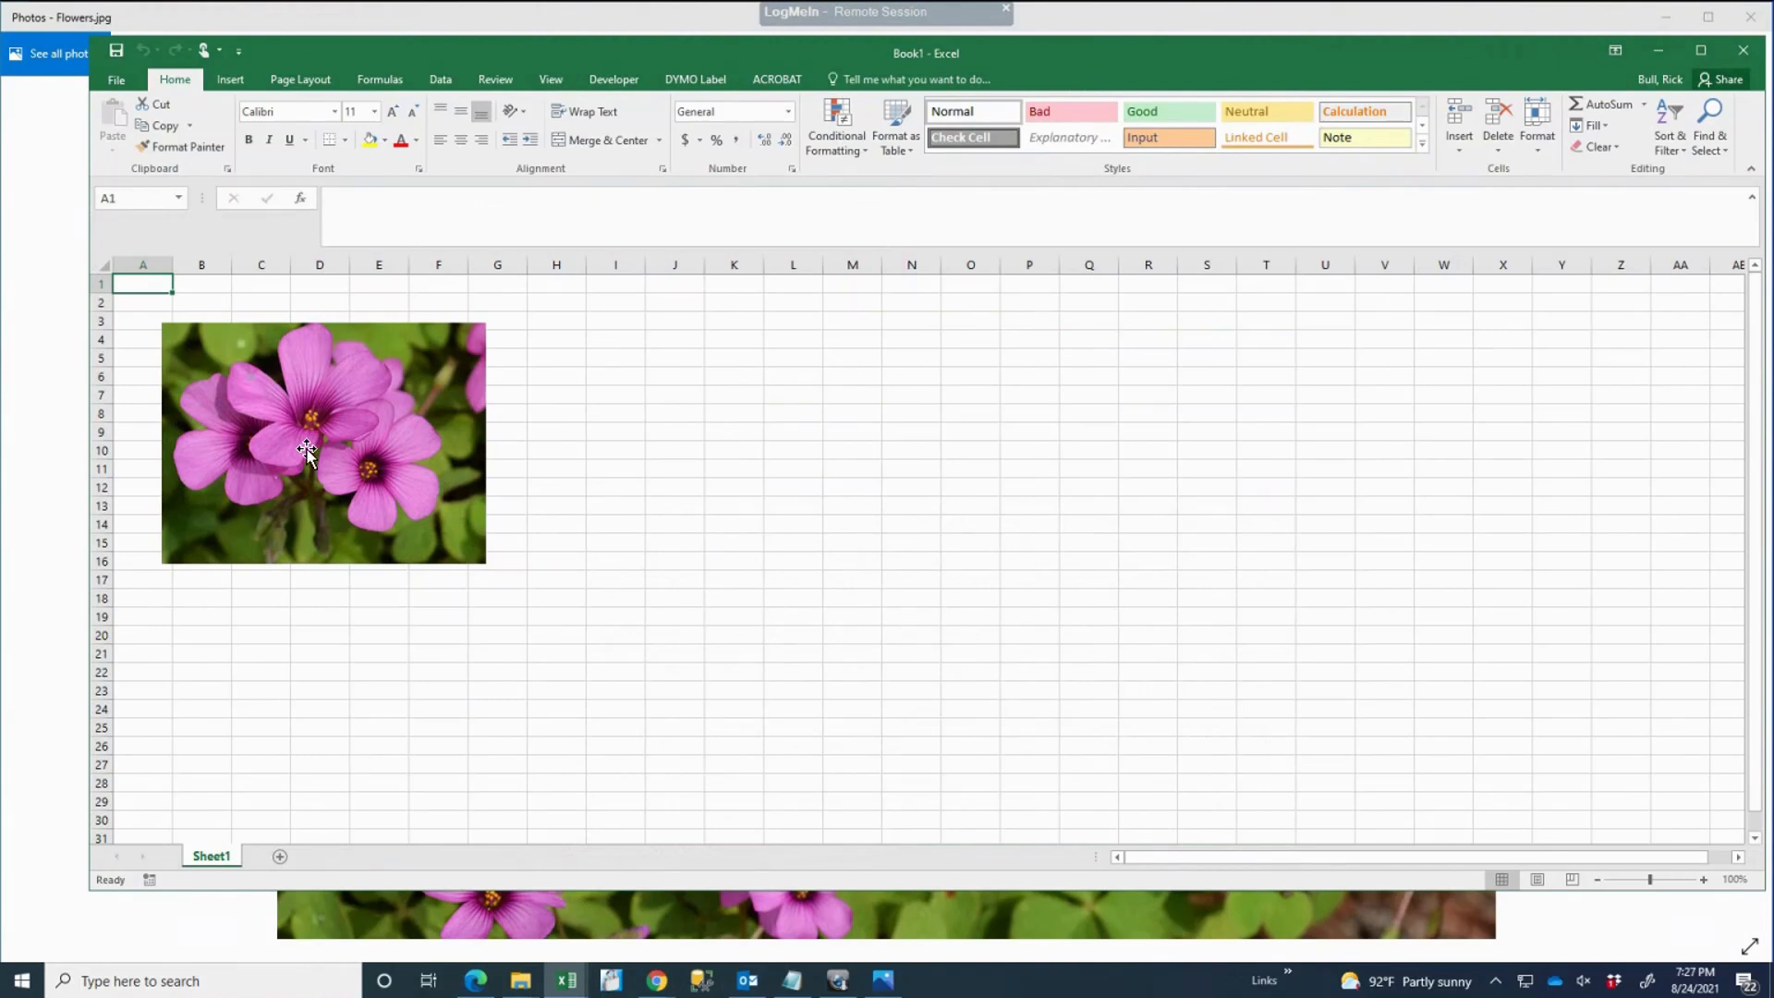
drag(307, 451, 582, 464)
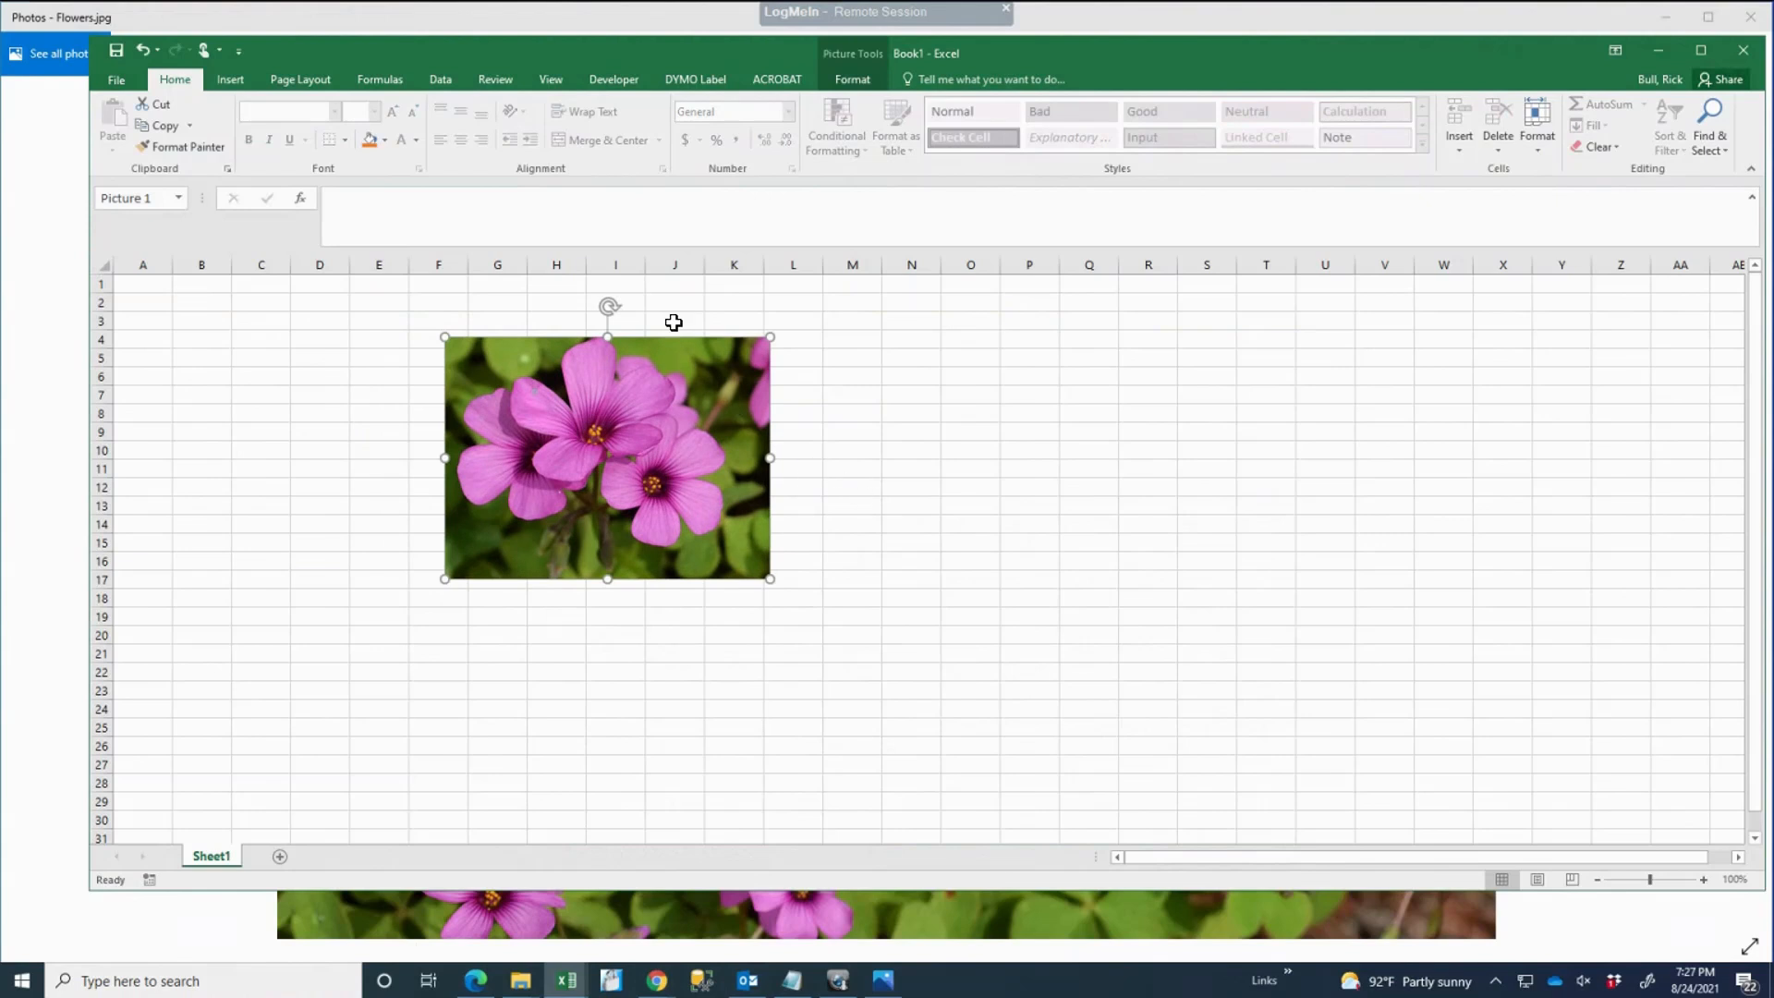
key(alt+Tab)
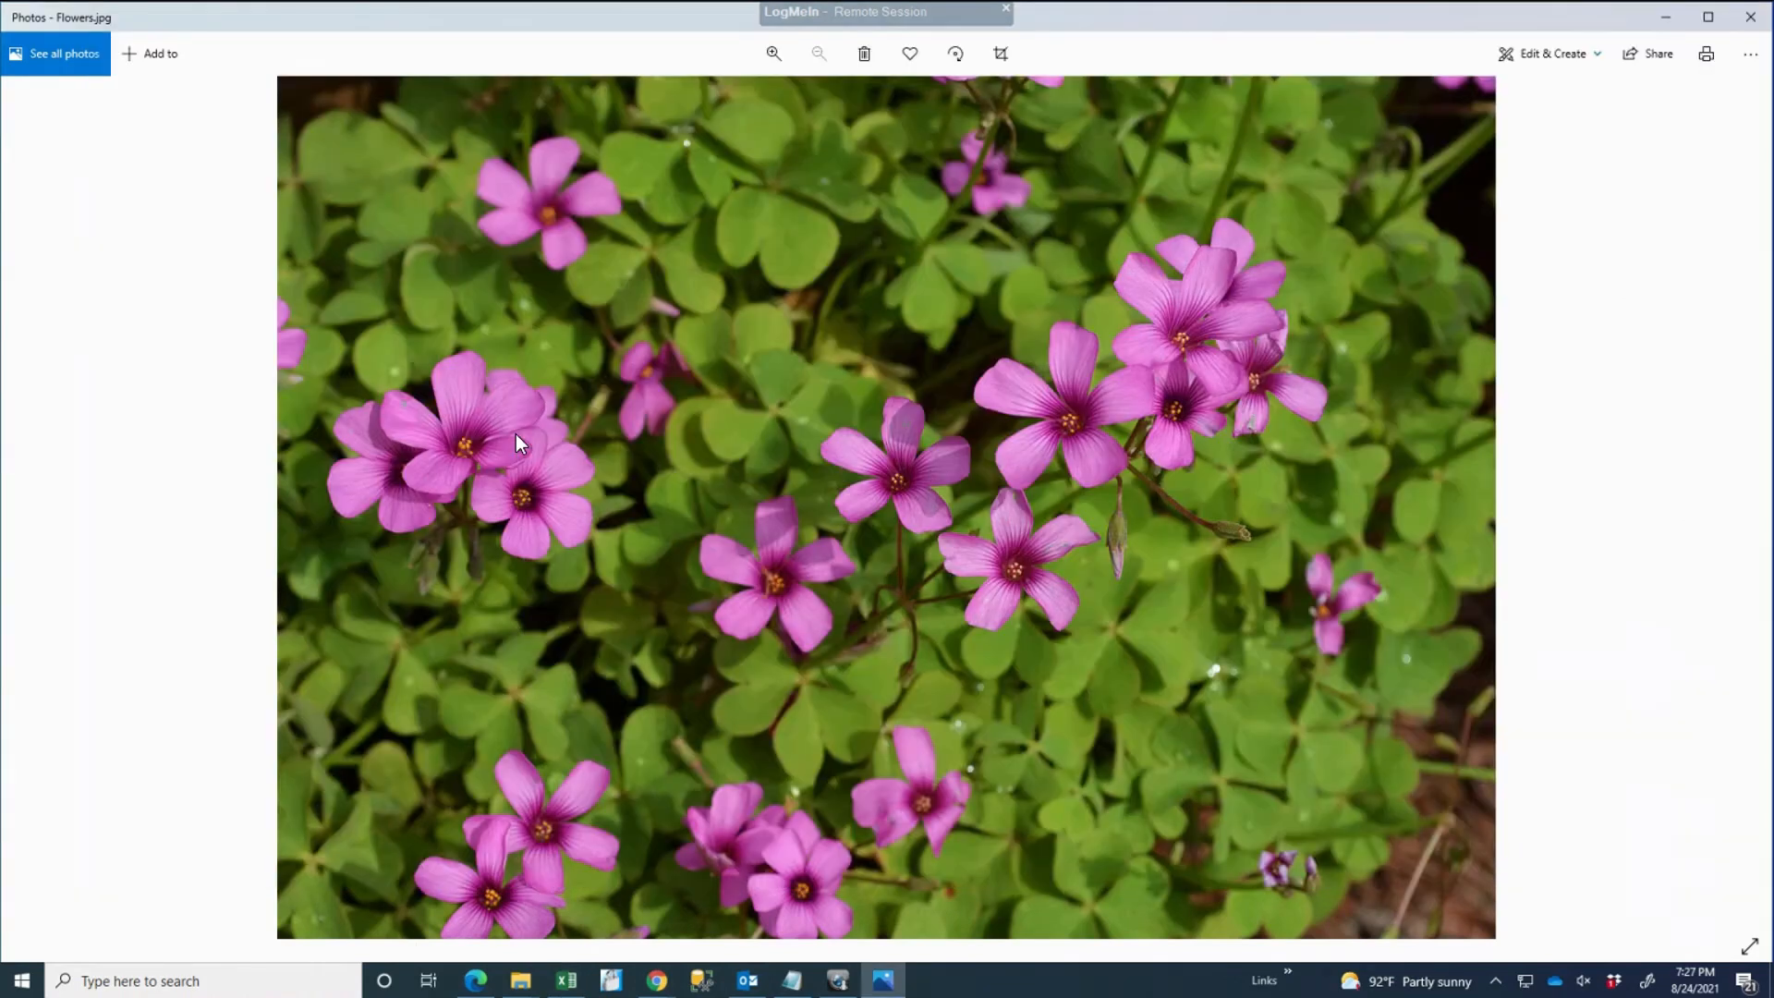
key(super+shift+s)
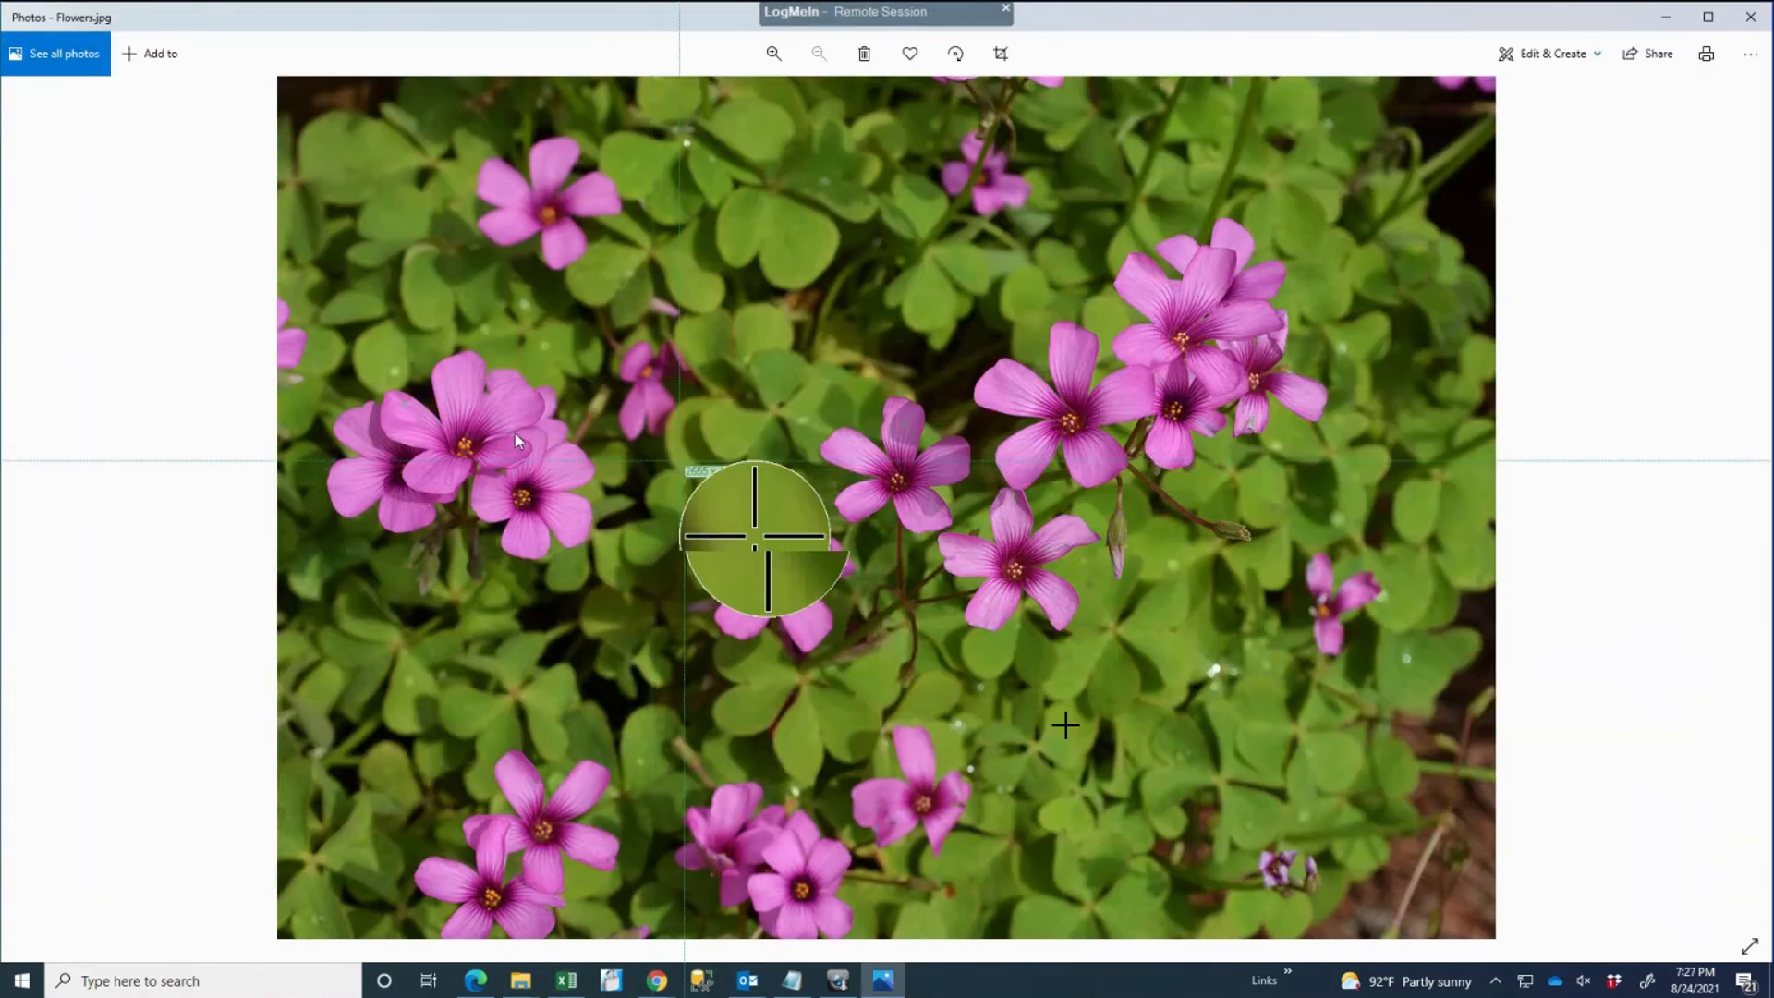
drag(674, 455, 1128, 728)
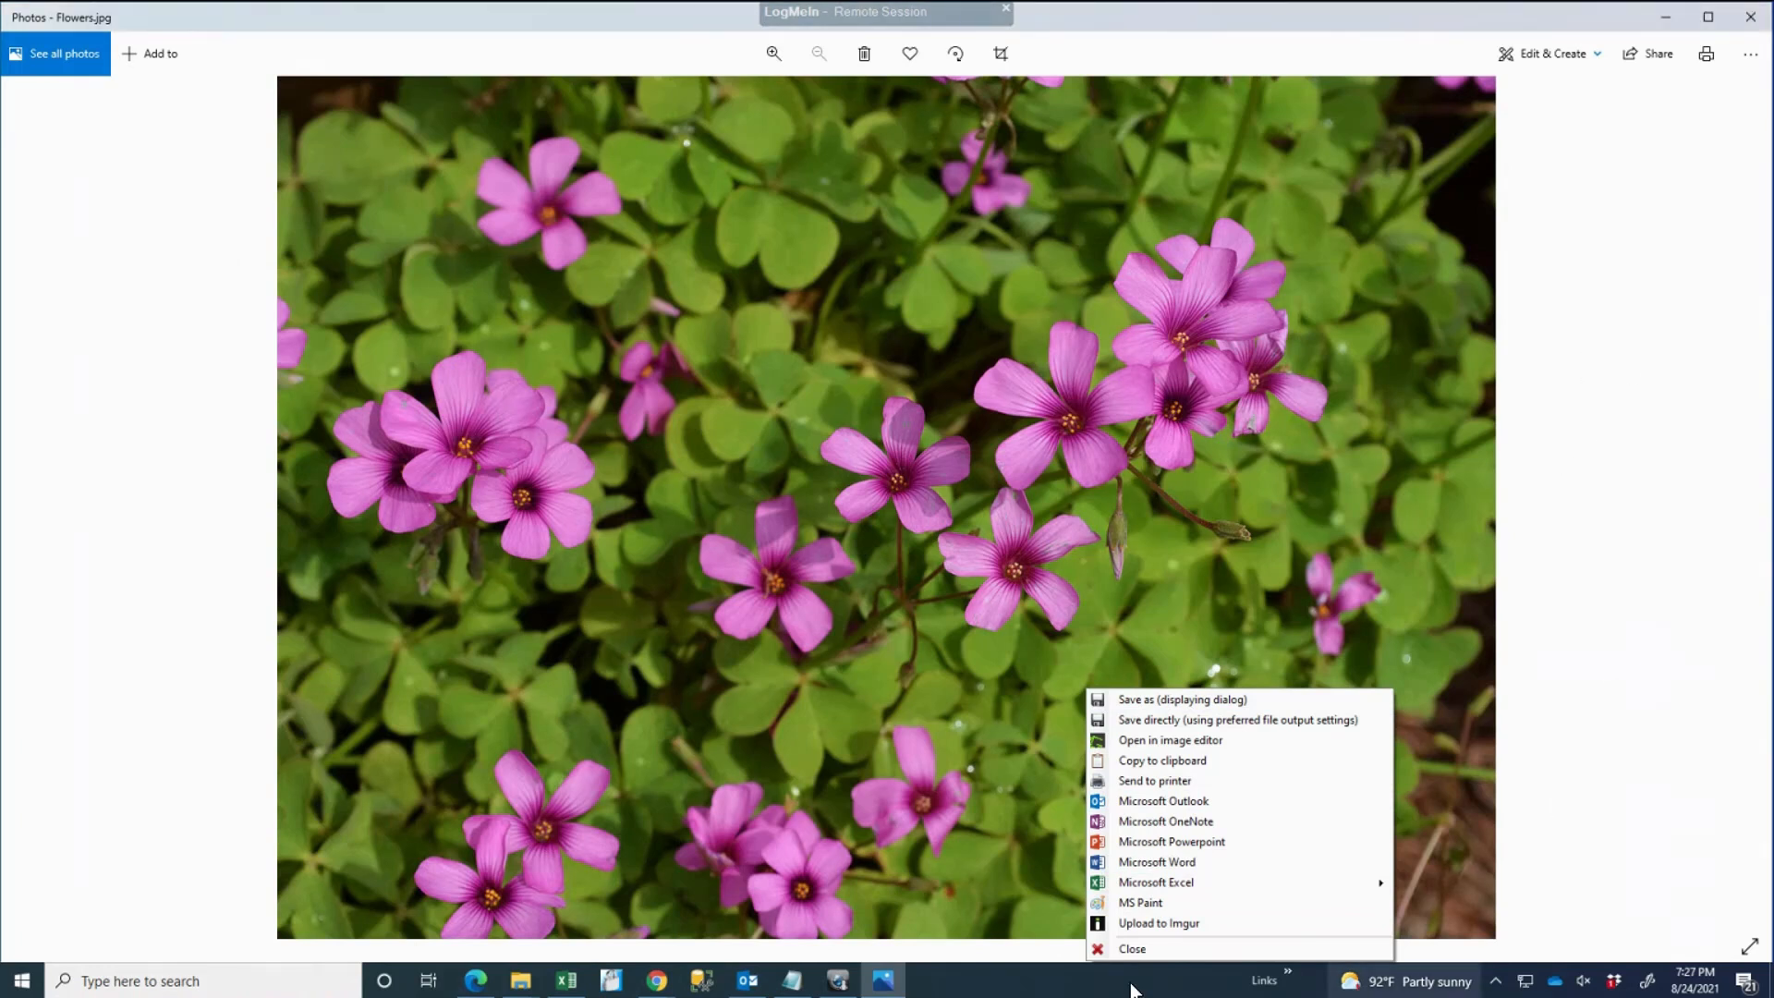
click(1135, 949)
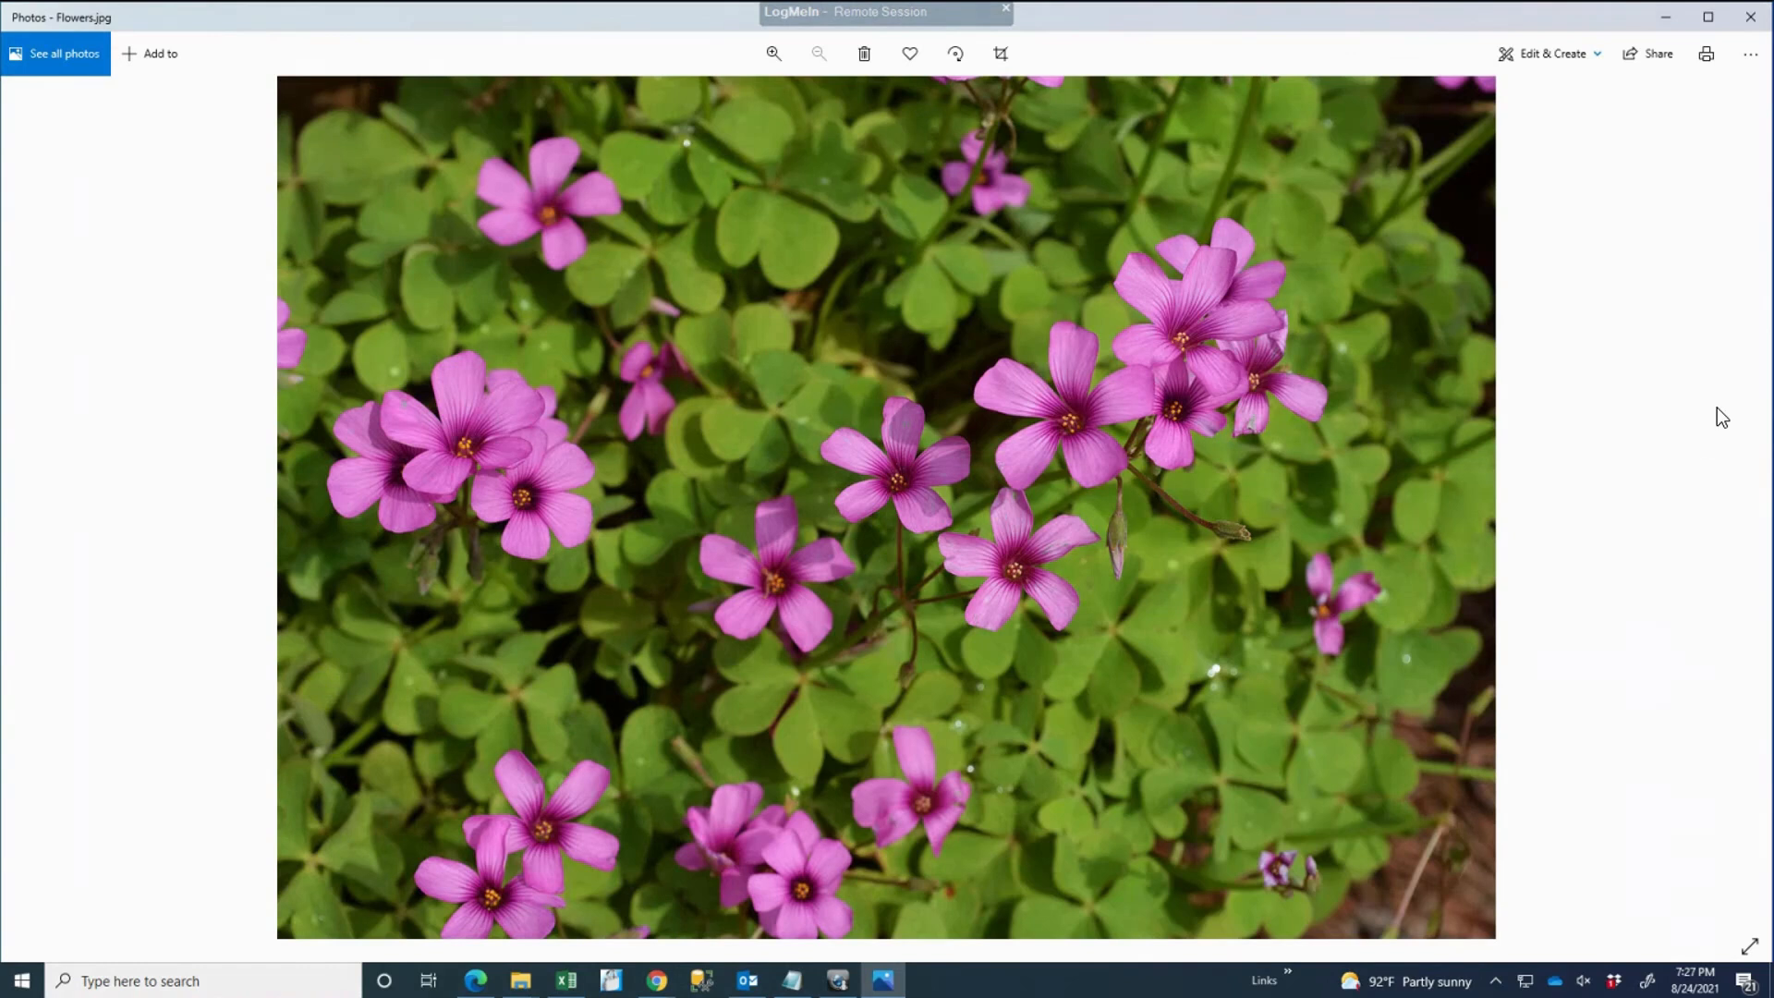